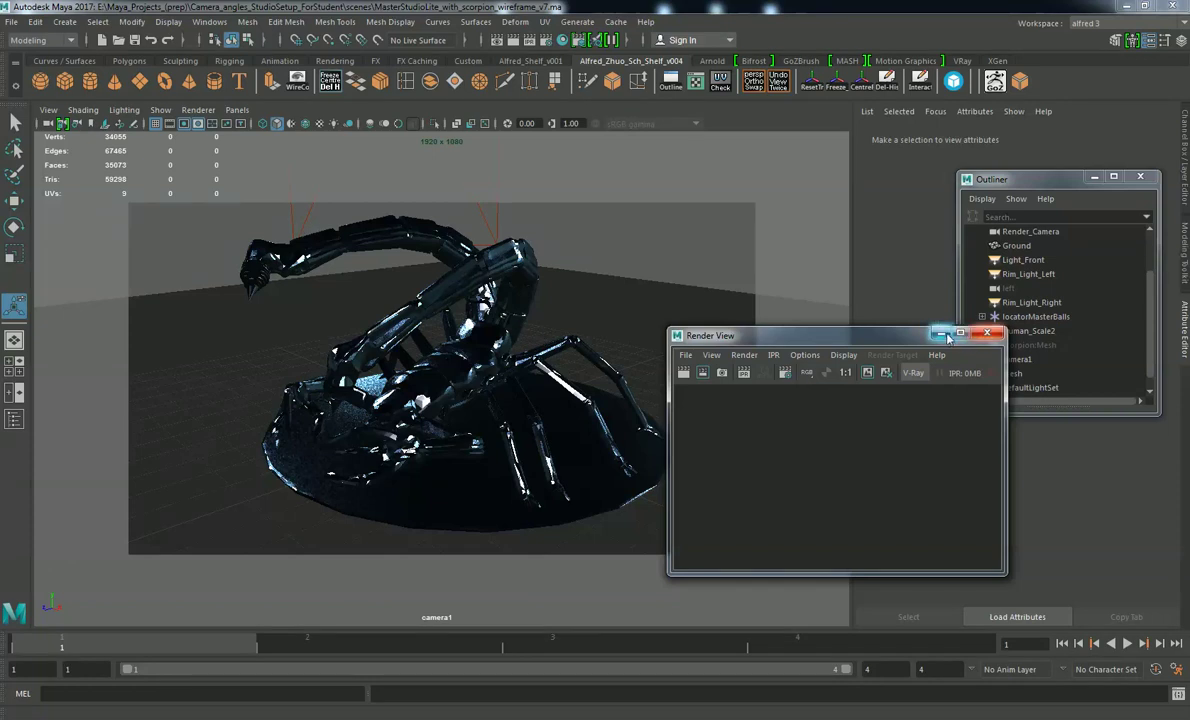
- Minimize the empty Render View and select Human_Scale2 in the Outliner
{"action": "left_click", "coordinate": [940, 333]}
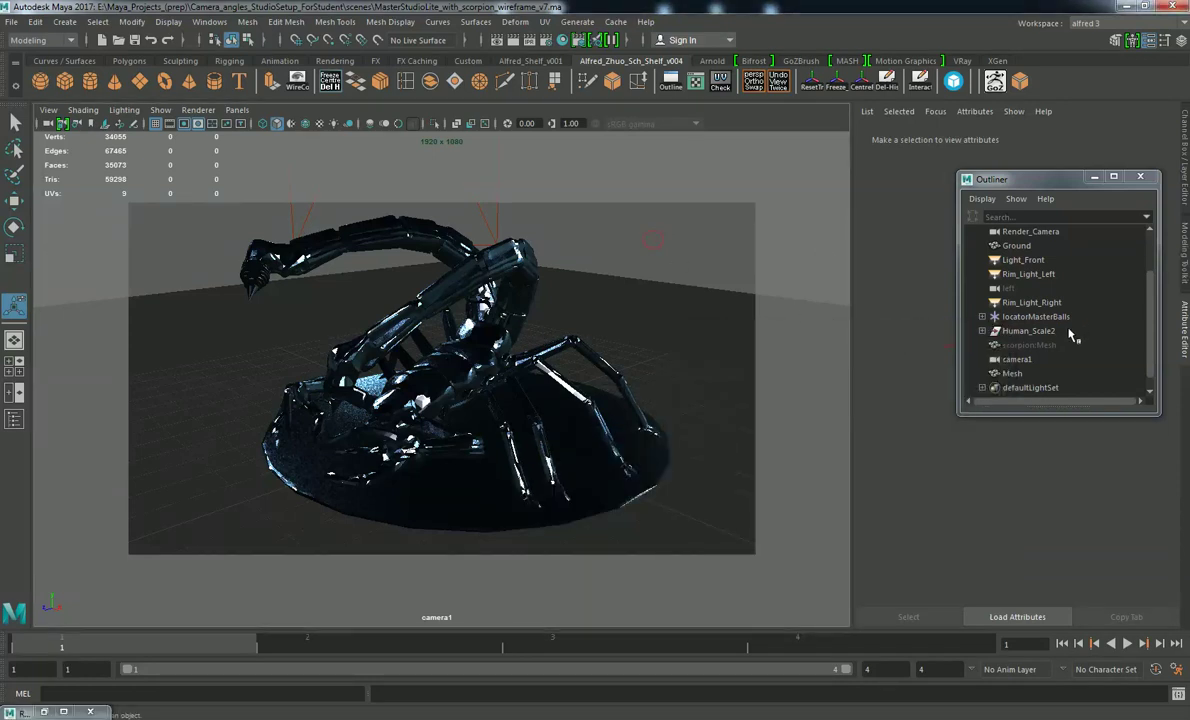
{"action": "left_click", "coordinate": [1030, 330]}
{"action": "scroll", "coordinate": [1010, 290], "scroll_direction": "up", "scroll_amount": 1}
{"action": "scroll", "coordinate": [1010, 290], "scroll_direction": "down", "scroll_amount": 1}
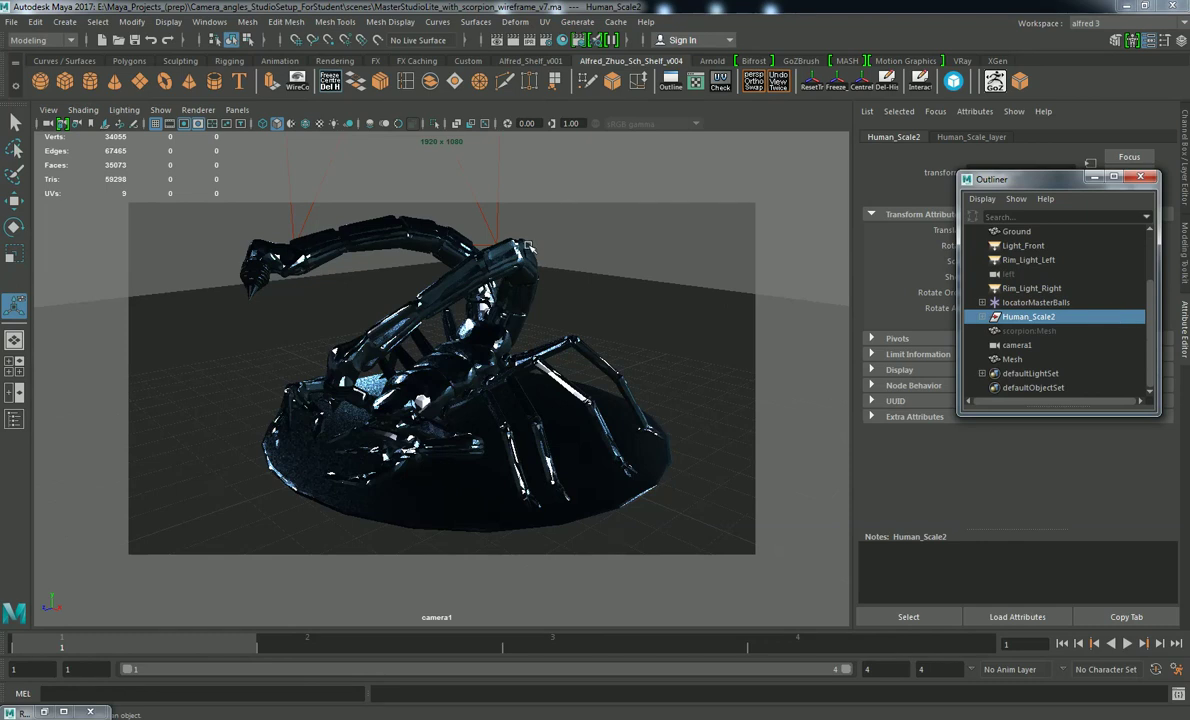
- Select the scorpion Mesh, scrub the time slider to preview the camera move, then deselect
{"action": "left_click", "coordinate": [443, 232]}
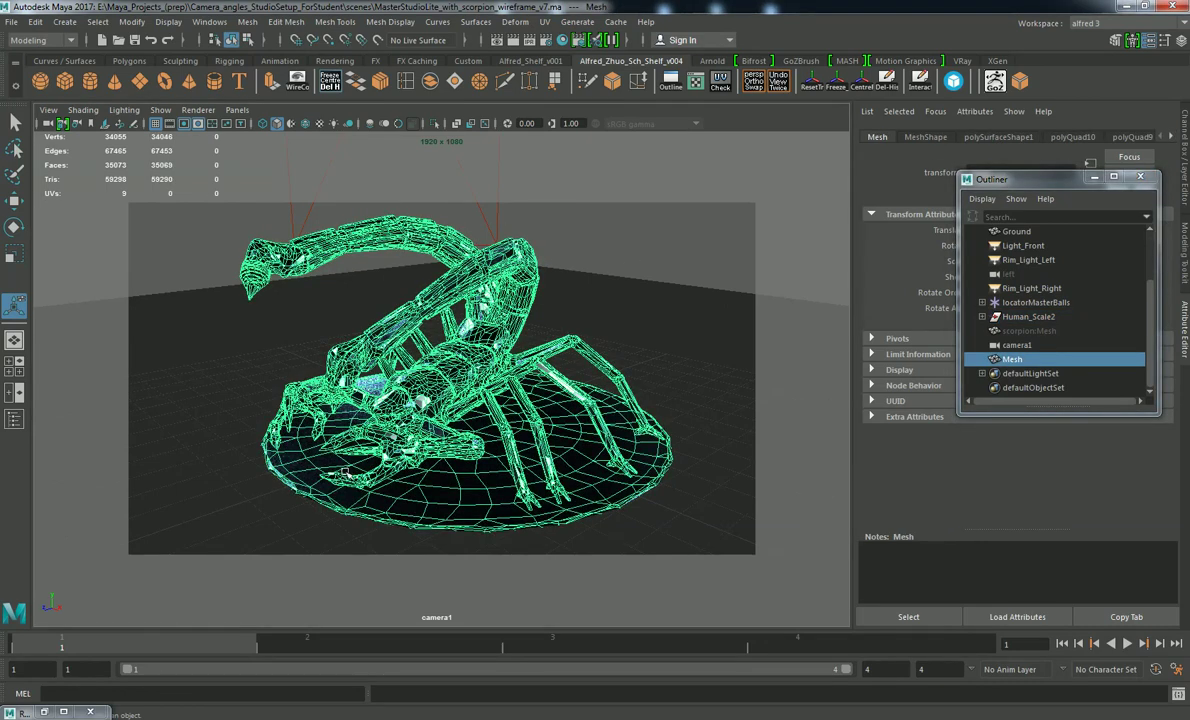
{"action": "left_click_drag", "start_coordinate": [222, 652], "coordinate": [140, 646]}
{"action": "left_click", "coordinate": [612, 262]}
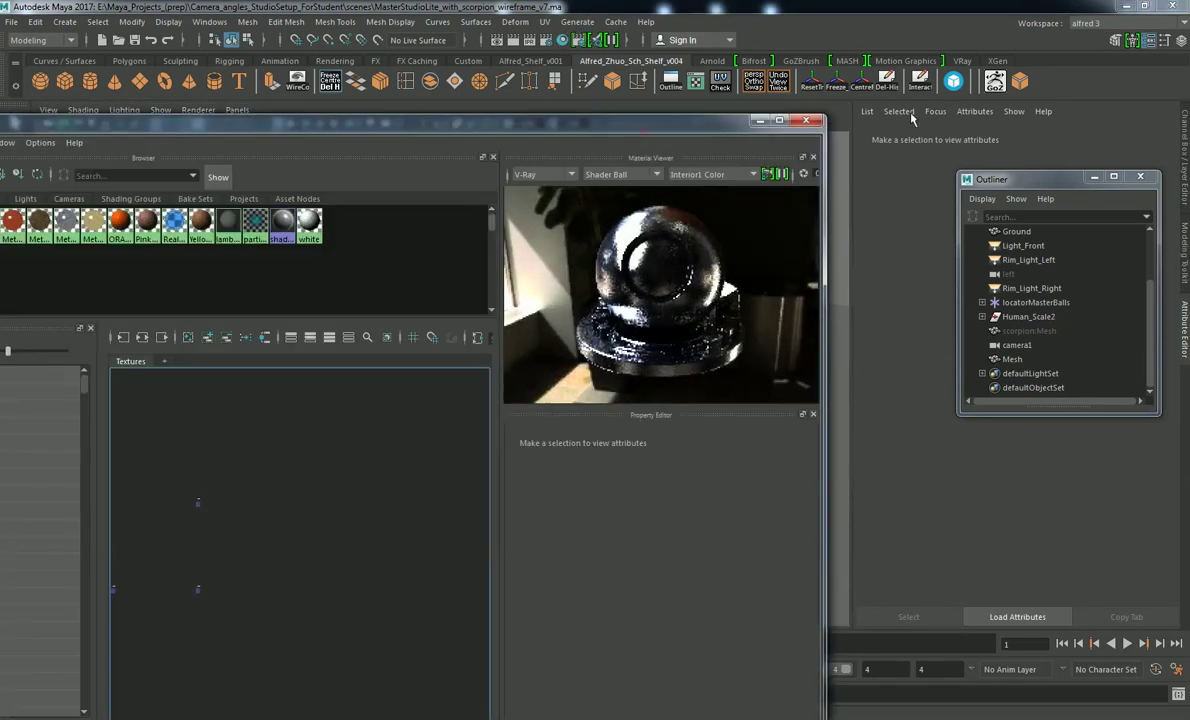
- Bring Hypershade into view, set its browser to a name-only list, and enlarge the window
{"action": "left_click_drag", "start_coordinate": [760, 120], "coordinate": [1011, 83]}
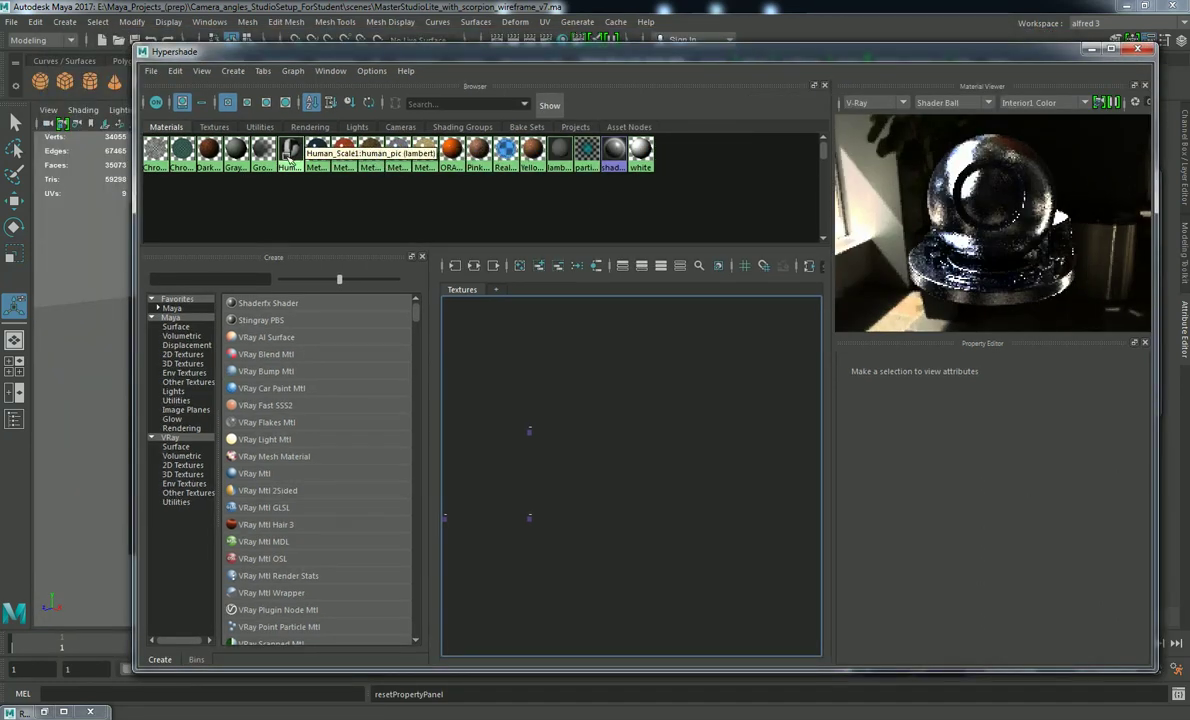
{"action": "left_click", "coordinate": [285, 103]}
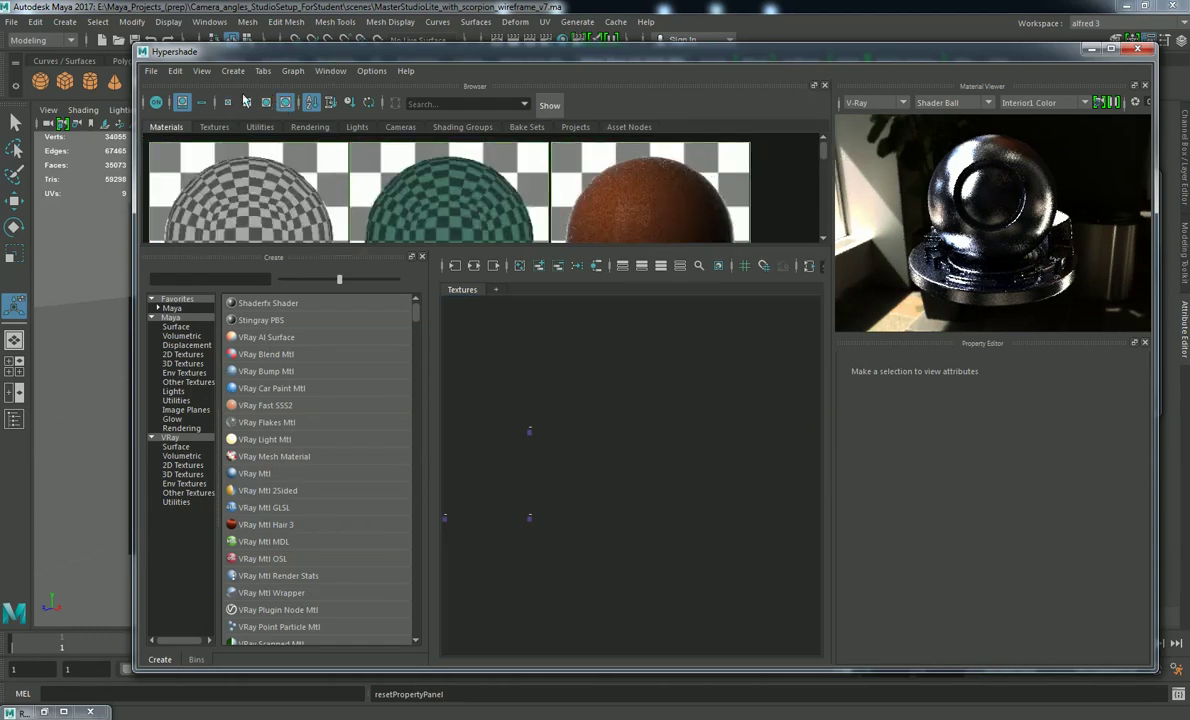
{"action": "left_click", "coordinate": [203, 104]}
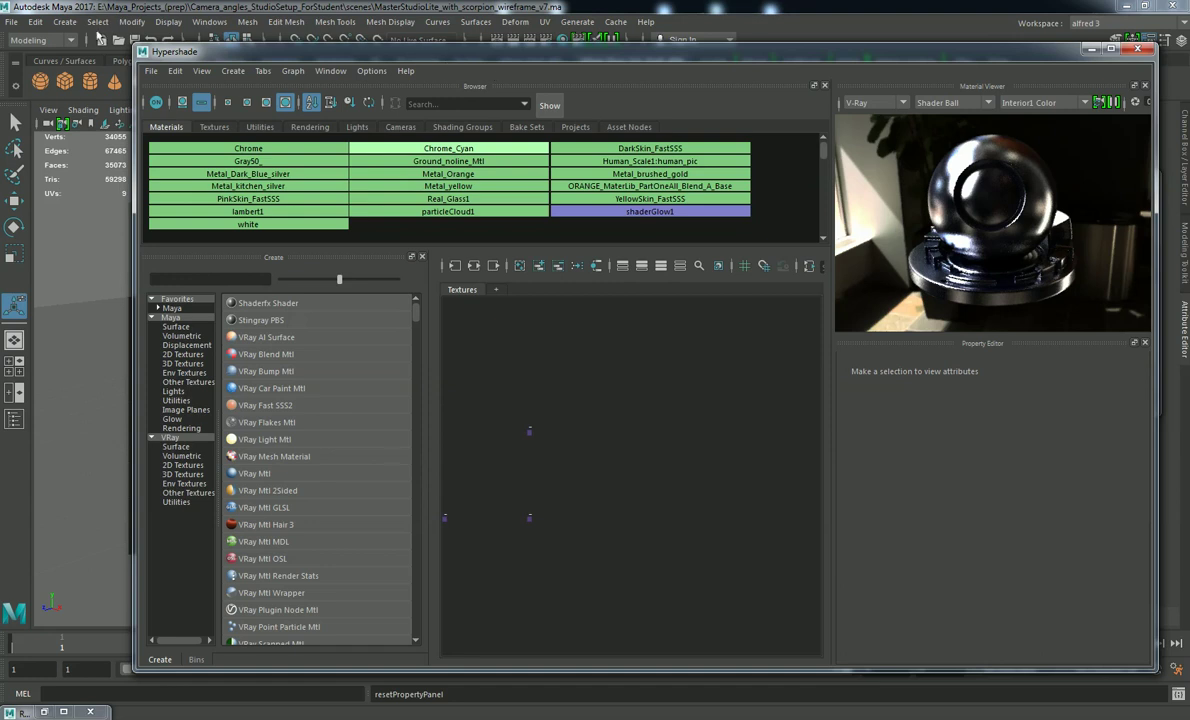
{"action": "left_click_drag", "start_coordinate": [134, 46], "coordinate": [130, 98]}
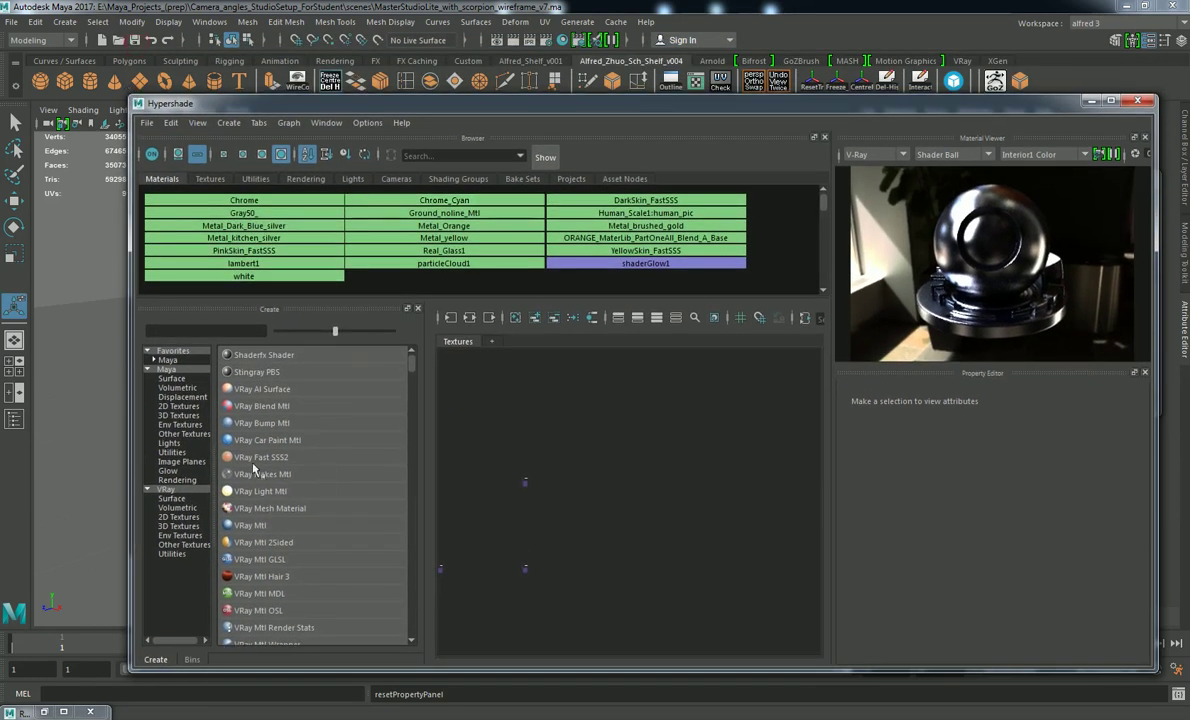
- Create a VRay Mtl and arrange the VRayMtl3 and VRayMtl3SG nodes in the graph
{"action": "left_click", "coordinate": [272, 528]}
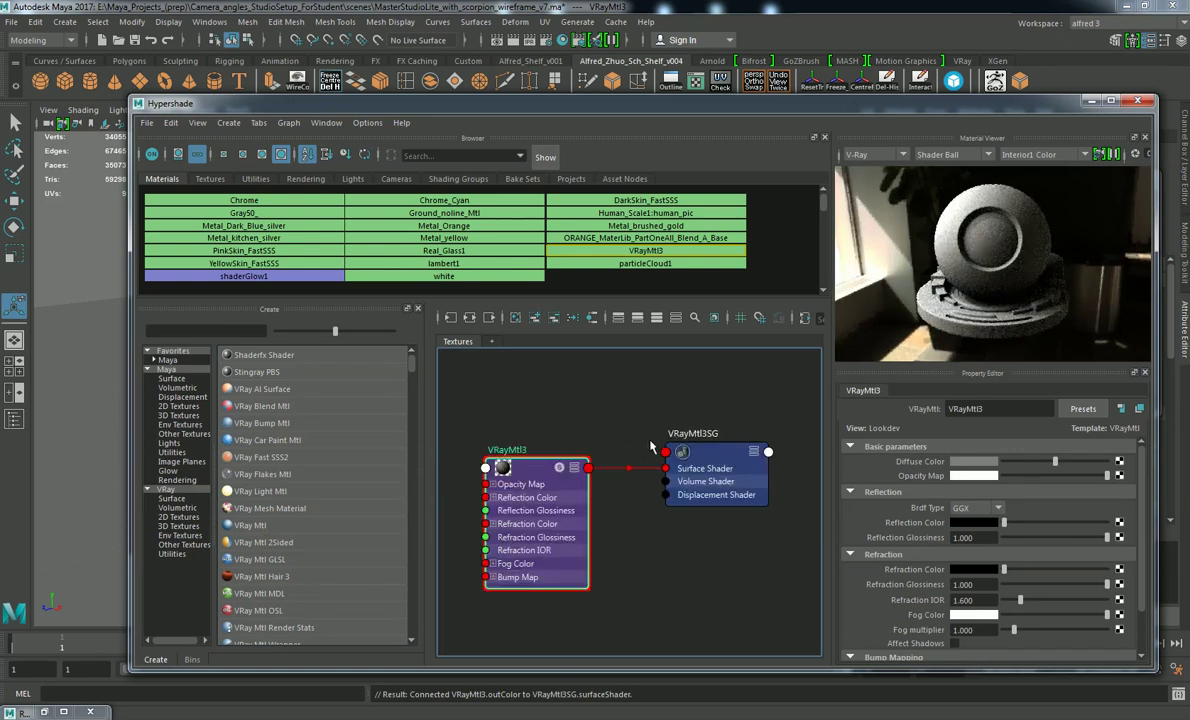
{"action": "middle_click_drag", "start_coordinate": [652, 444], "coordinate": [682, 430], "text": "alt"}
{"action": "left_click_drag", "start_coordinate": [736, 453], "coordinate": [727, 454]}
{"action": "left_click", "coordinate": [537, 442]}
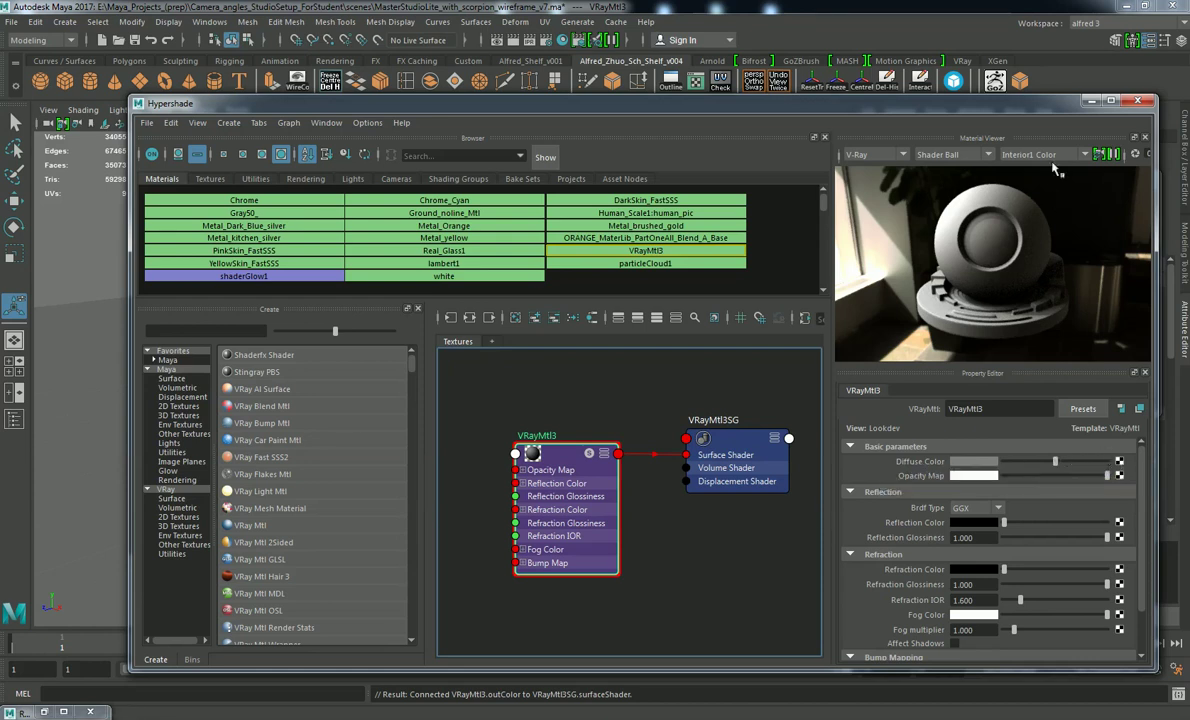
{"action": "left_click_drag", "start_coordinate": [1068, 112], "coordinate": [1022, 86]}
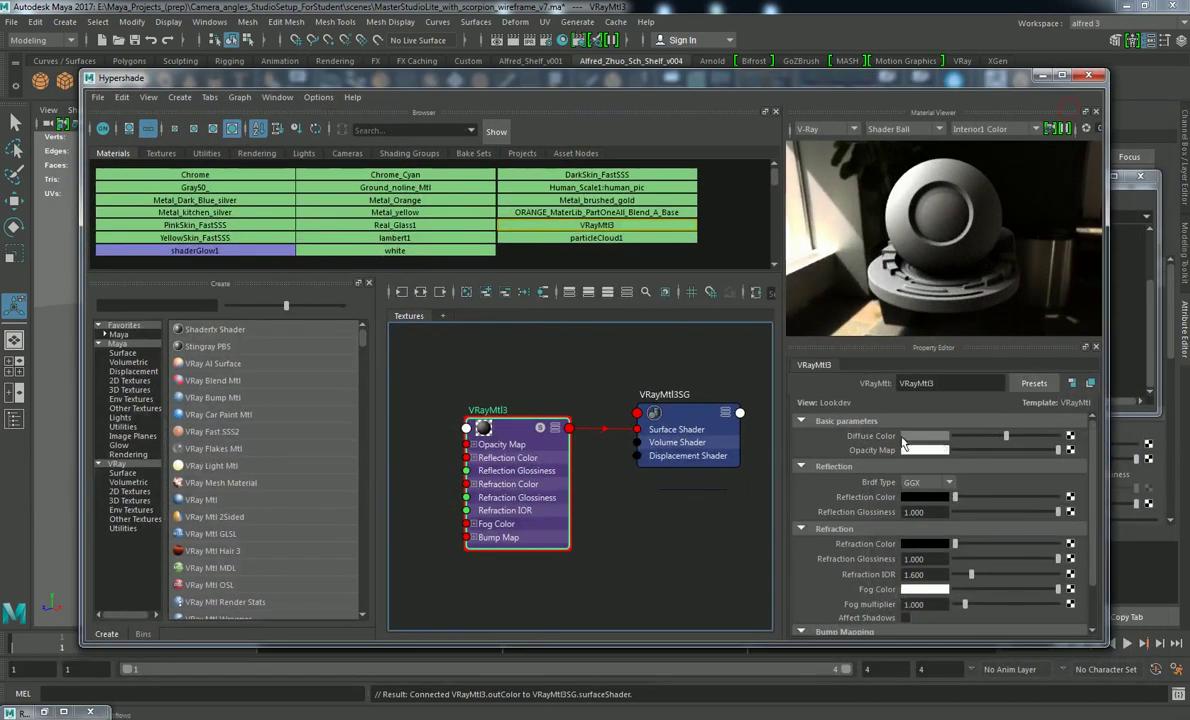
{"action": "left_click", "coordinate": [1070, 437]}
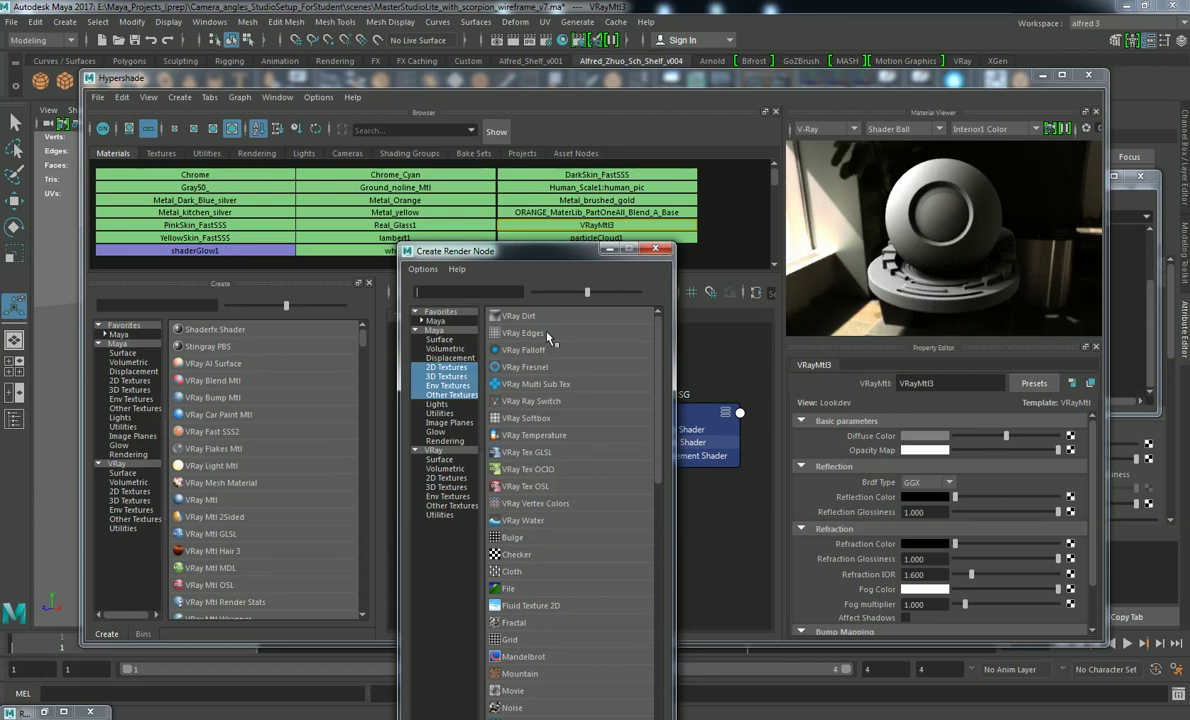
- Filter Create Render Node to 2D Textures and move the dialog higher up
{"action": "left_click", "coordinate": [458, 368]}
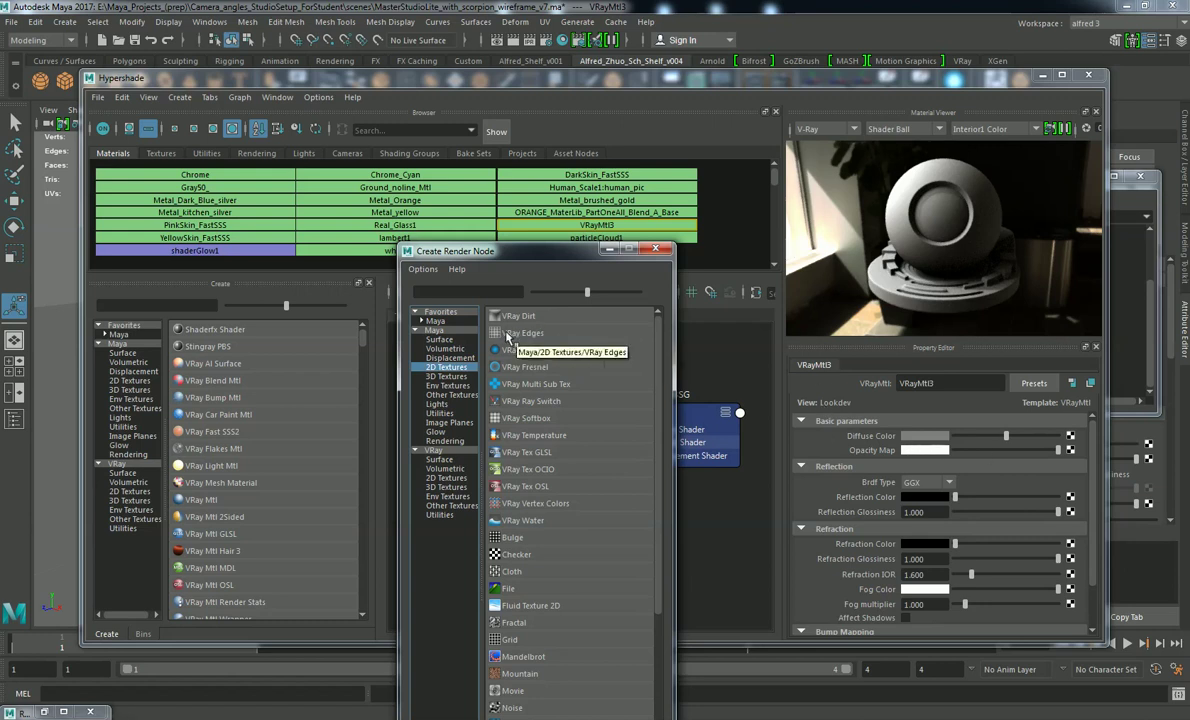
{"action": "left_click_drag", "start_coordinate": [507, 250], "coordinate": [494, 80]}
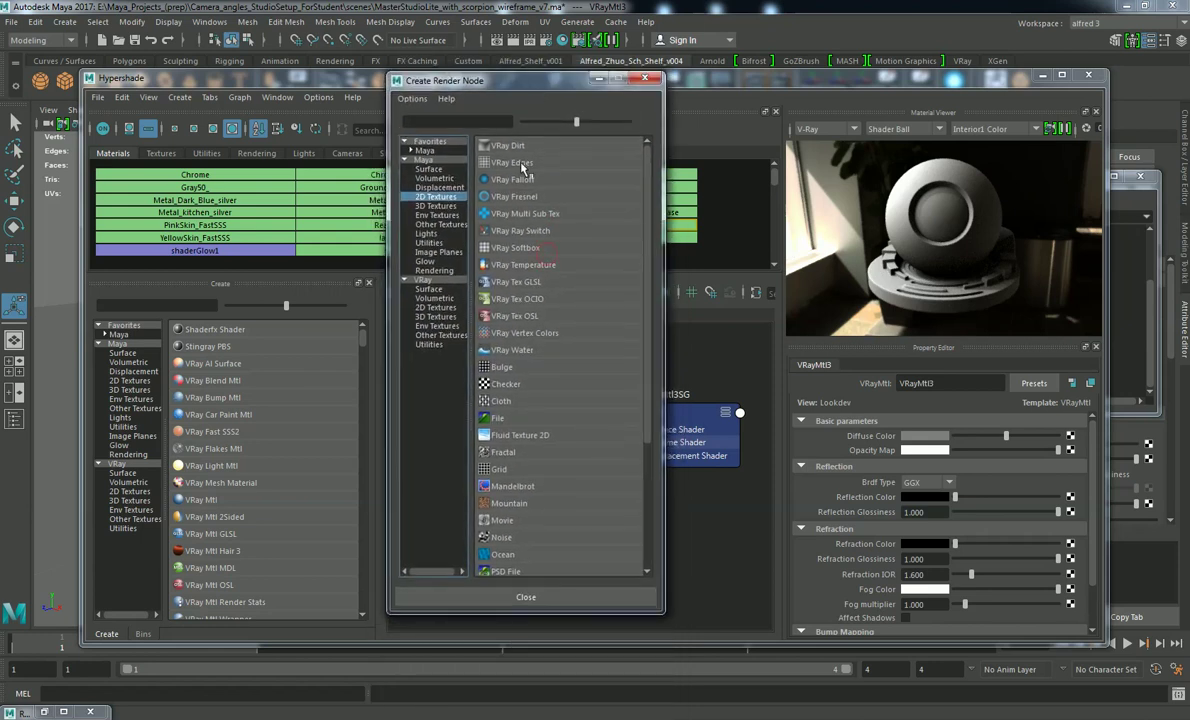
- Connect a VRay Edges texture to VRayMtl3's diffuse colour and frame all three nodes
{"action": "left_click", "coordinate": [512, 162]}
{"action": "scroll", "coordinate": [679, 412], "scroll_direction": "down", "scroll_amount": 3}
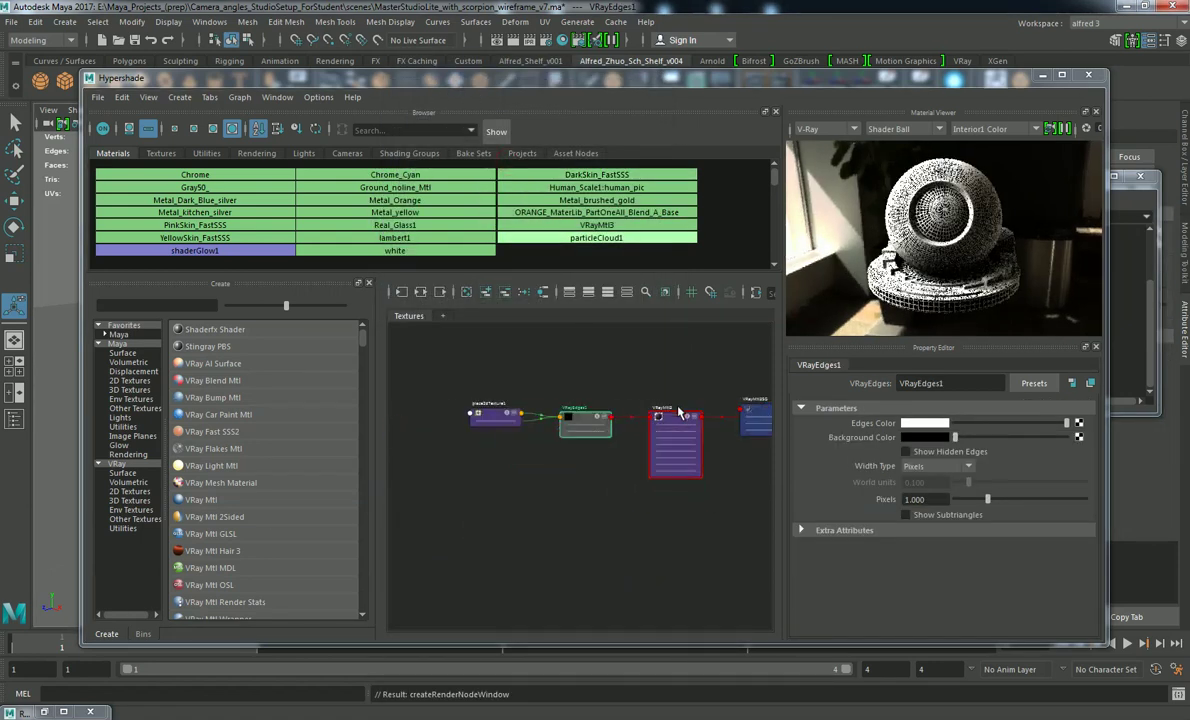
{"action": "scroll", "coordinate": [679, 412], "scroll_direction": "up", "scroll_amount": 2}
{"action": "middle_click_drag", "start_coordinate": [709, 388], "coordinate": [712, 420]}
{"action": "scroll", "coordinate": [688, 441], "scroll_direction": "up", "scroll_amount": 2}
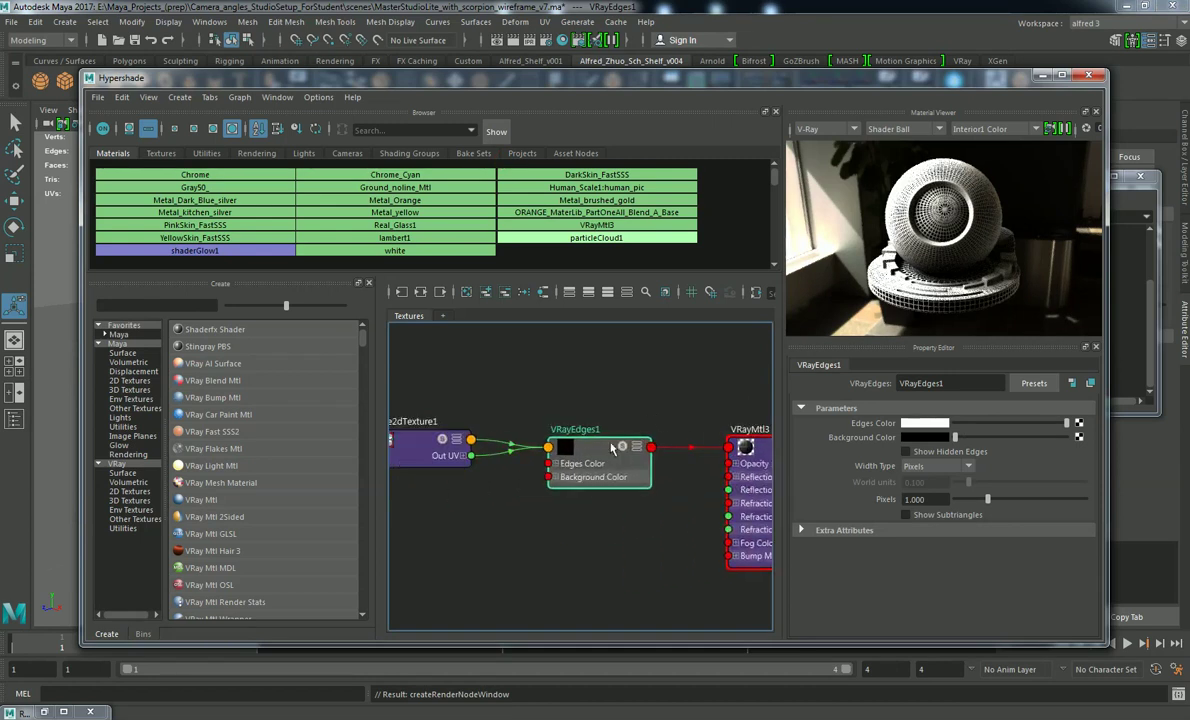
{"action": "scroll", "coordinate": [586, 452], "scroll_direction": "down", "scroll_amount": 2}
{"action": "middle_click_drag", "start_coordinate": [680, 455], "coordinate": [560, 457]}
{"action": "left_click", "coordinate": [566, 458]}
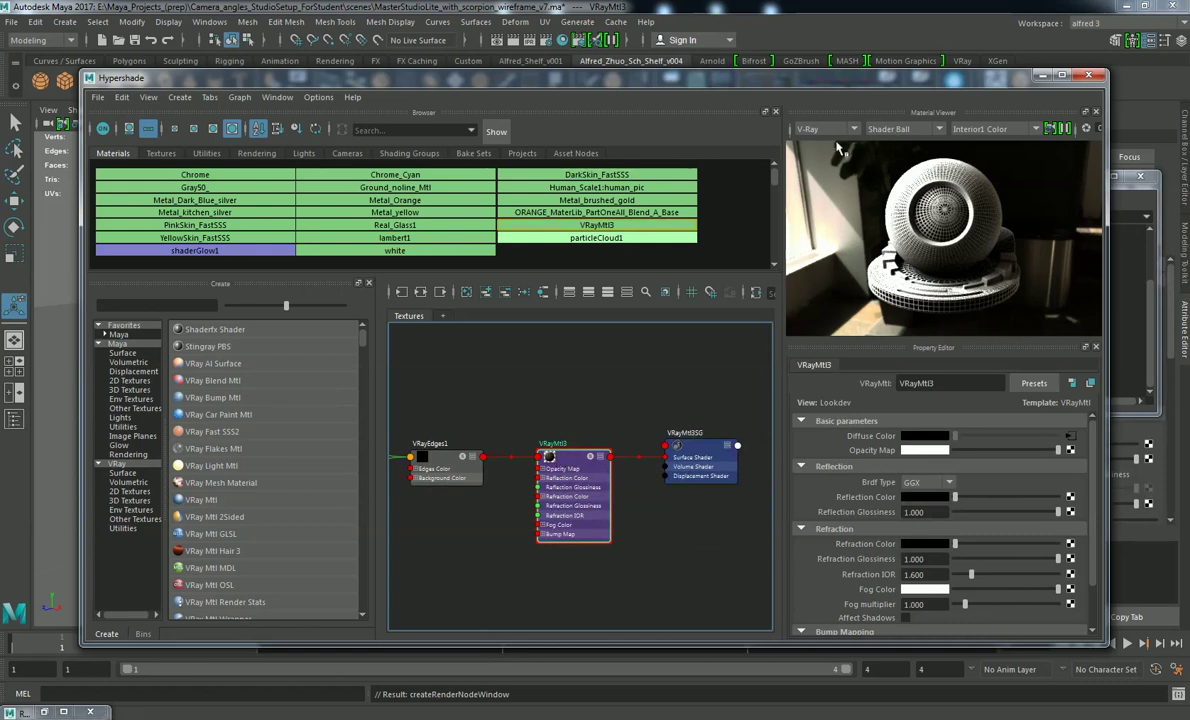
{"action": "scroll", "coordinate": [642, 427], "scroll_direction": "up", "scroll_amount": 2}
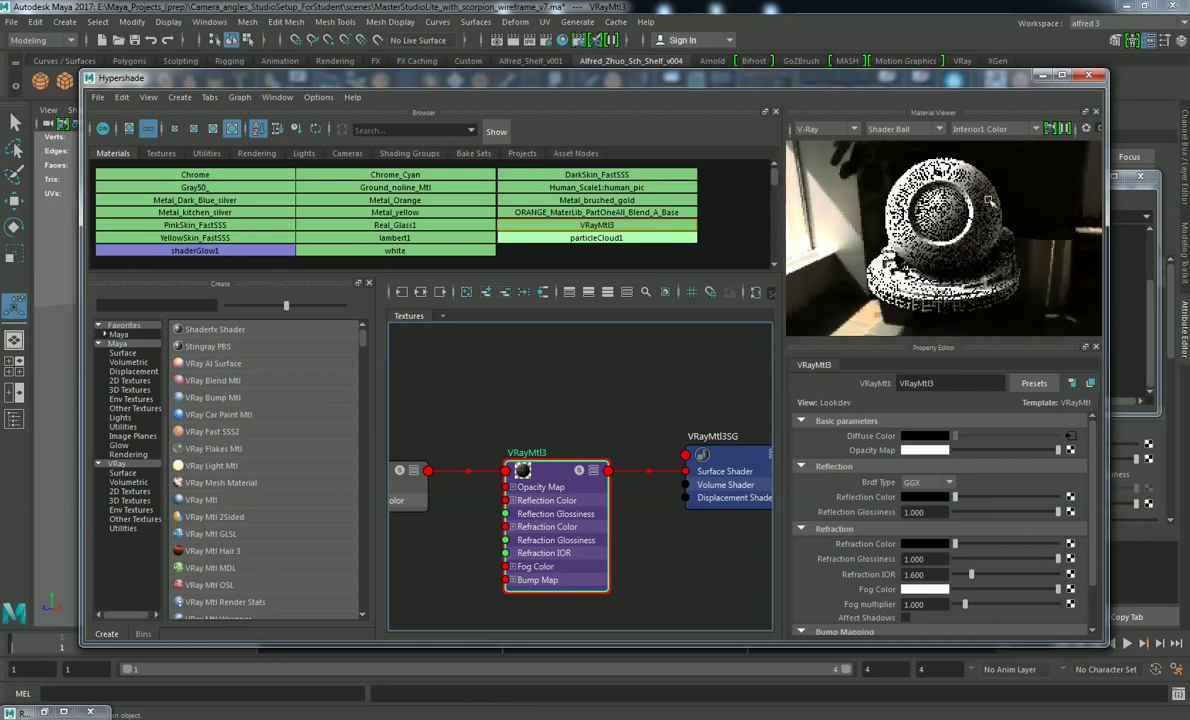
{"action": "scroll", "coordinate": [987, 195], "scroll_direction": "up", "scroll_amount": 4}
{"action": "scroll", "coordinate": [983, 195], "scroll_direction": "down", "scroll_amount": 6}
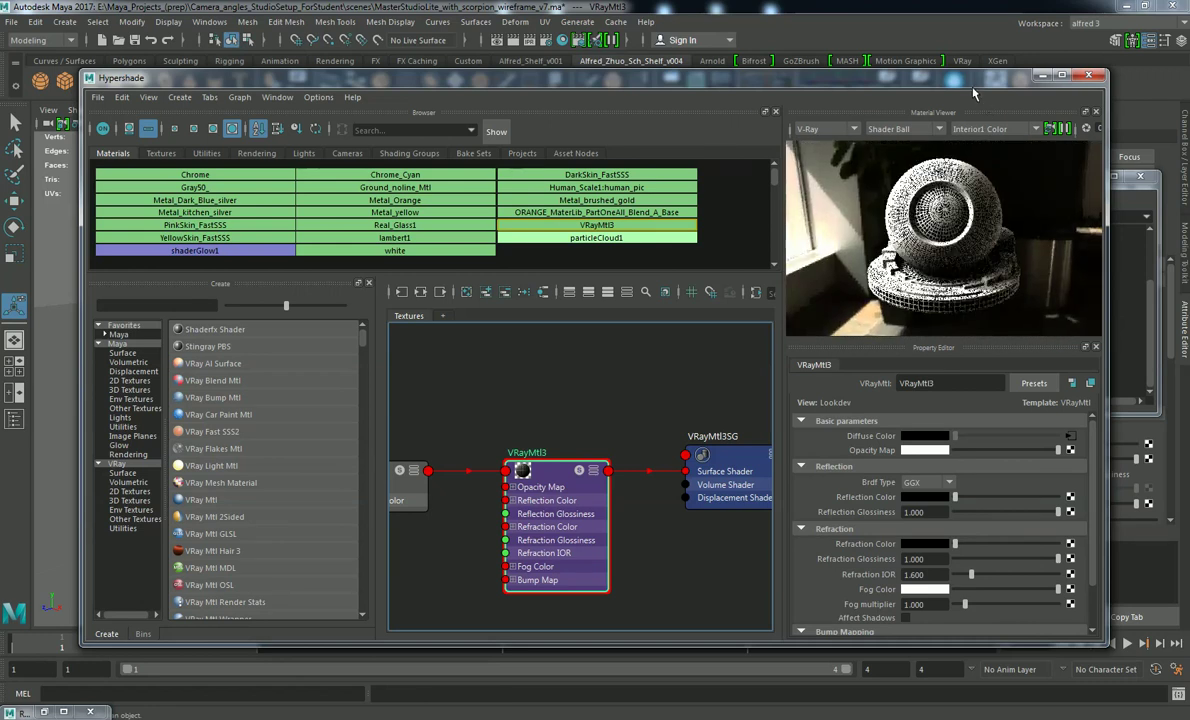
- Move and resize Hypershade so it sits beside the scorpion in the viewport
{"action": "left_click_drag", "start_coordinate": [957, 80], "coordinate": [979, 306]}
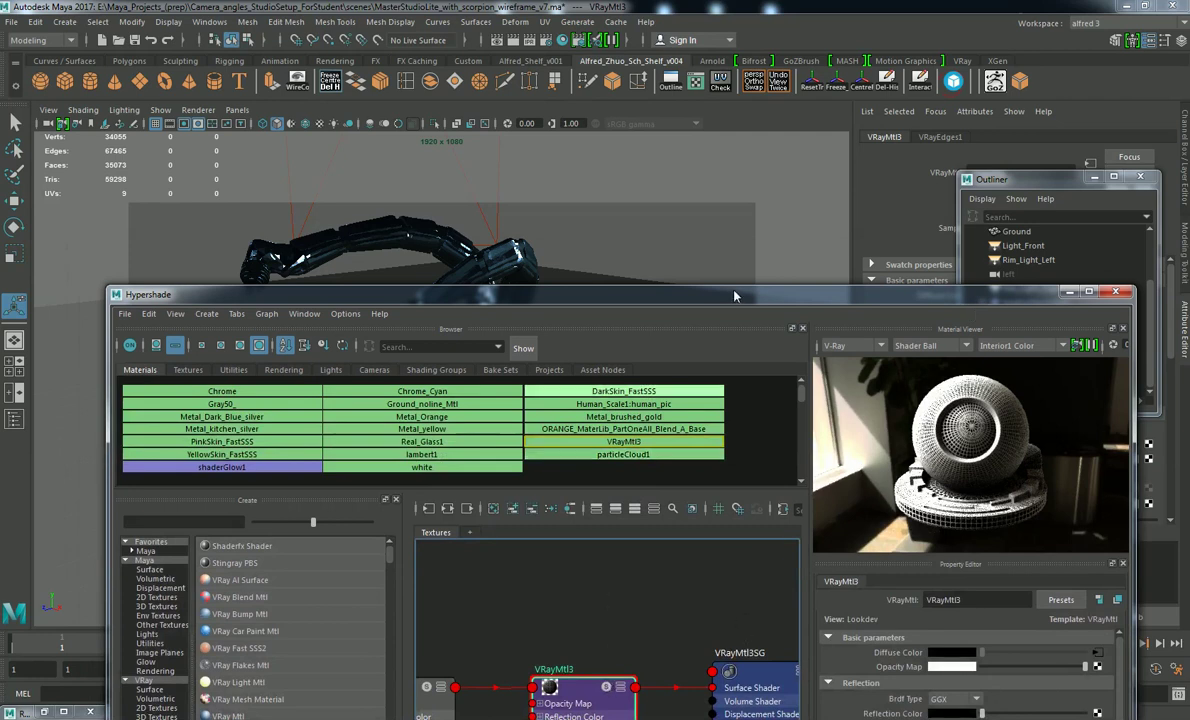
{"action": "left_click_drag", "start_coordinate": [105, 284], "coordinate": [566, 199]}
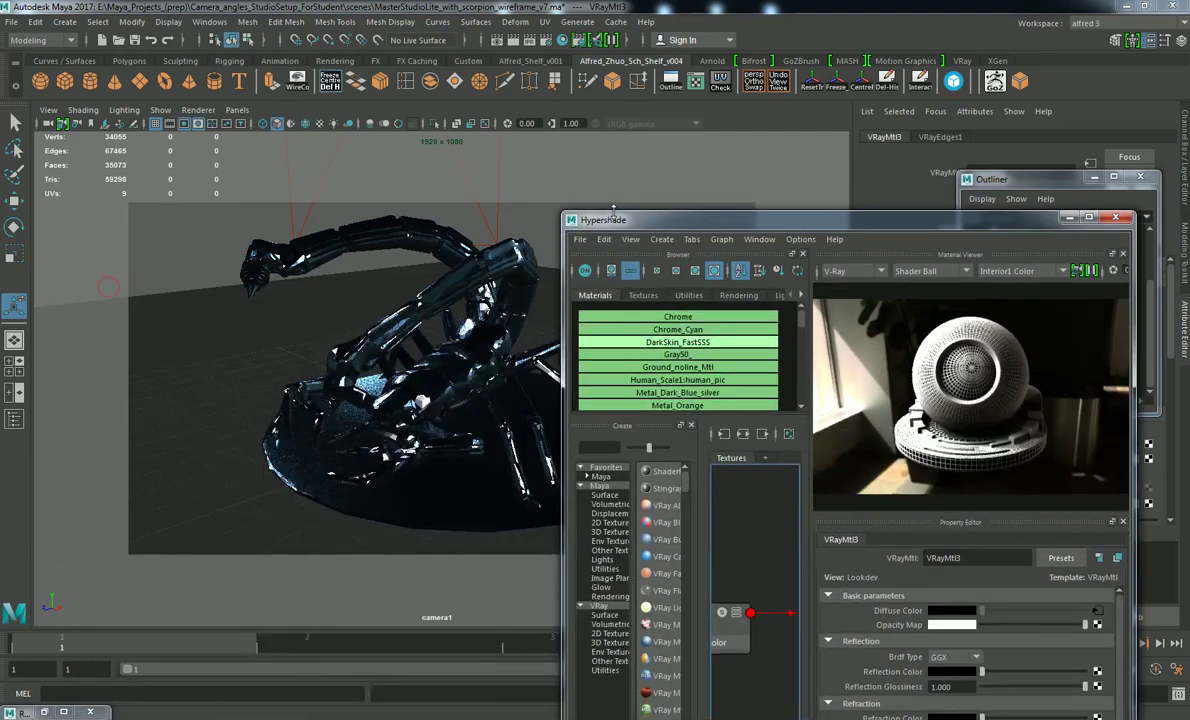
{"action": "left_click_drag", "start_coordinate": [772, 206], "coordinate": [803, 46]}
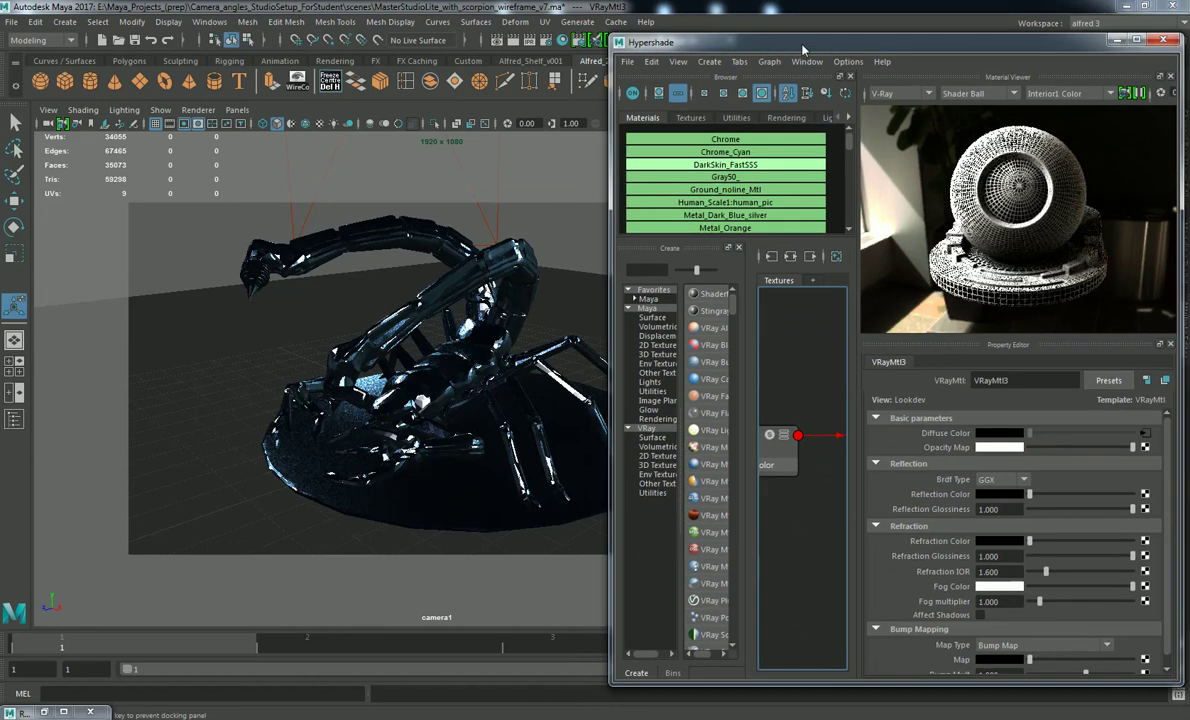
{"action": "left_click_drag", "start_coordinate": [606, 300], "coordinate": [443, 300]}
{"action": "left_click_drag", "start_coordinate": [438, 54], "coordinate": [472, 54]}
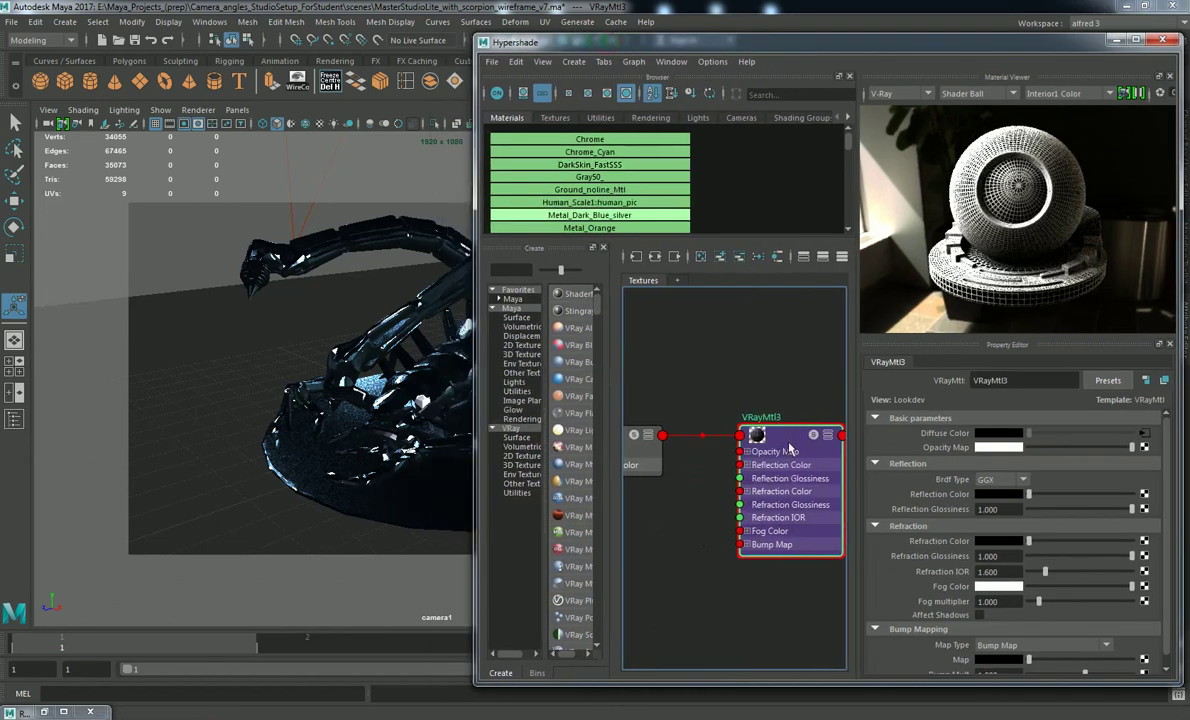
{"action": "left_click_drag", "start_coordinate": [785, 442], "coordinate": [760, 438]}
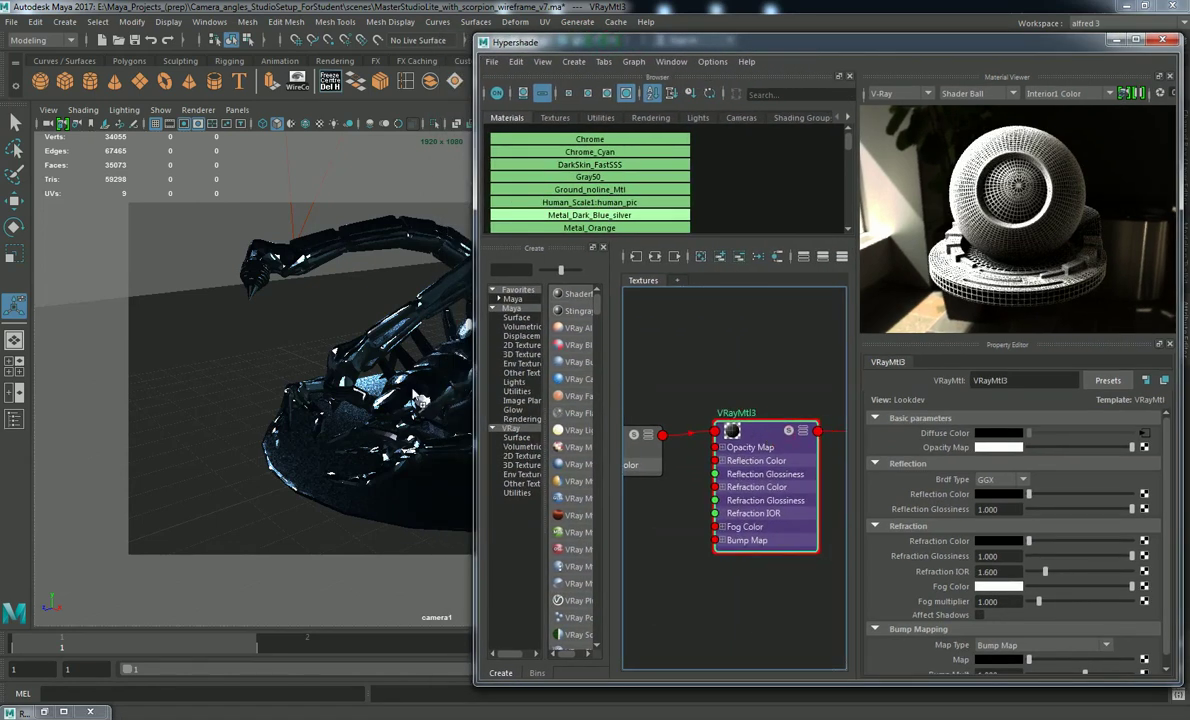
- Apply VRayMtl3 to the scorpion mesh, check its grey shading, and minimize Hypershade
{"action": "middle_click_drag", "start_coordinate": [406, 386], "coordinate": [403, 385]}
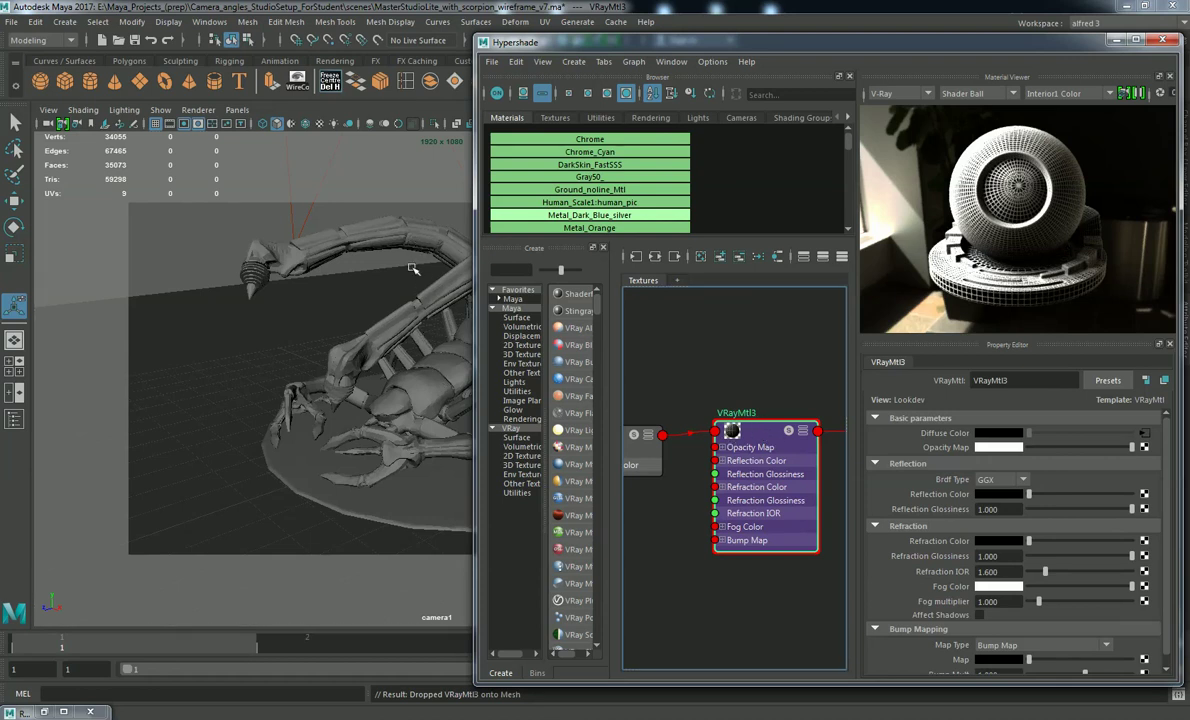
{"action": "left_click", "coordinate": [343, 222]}
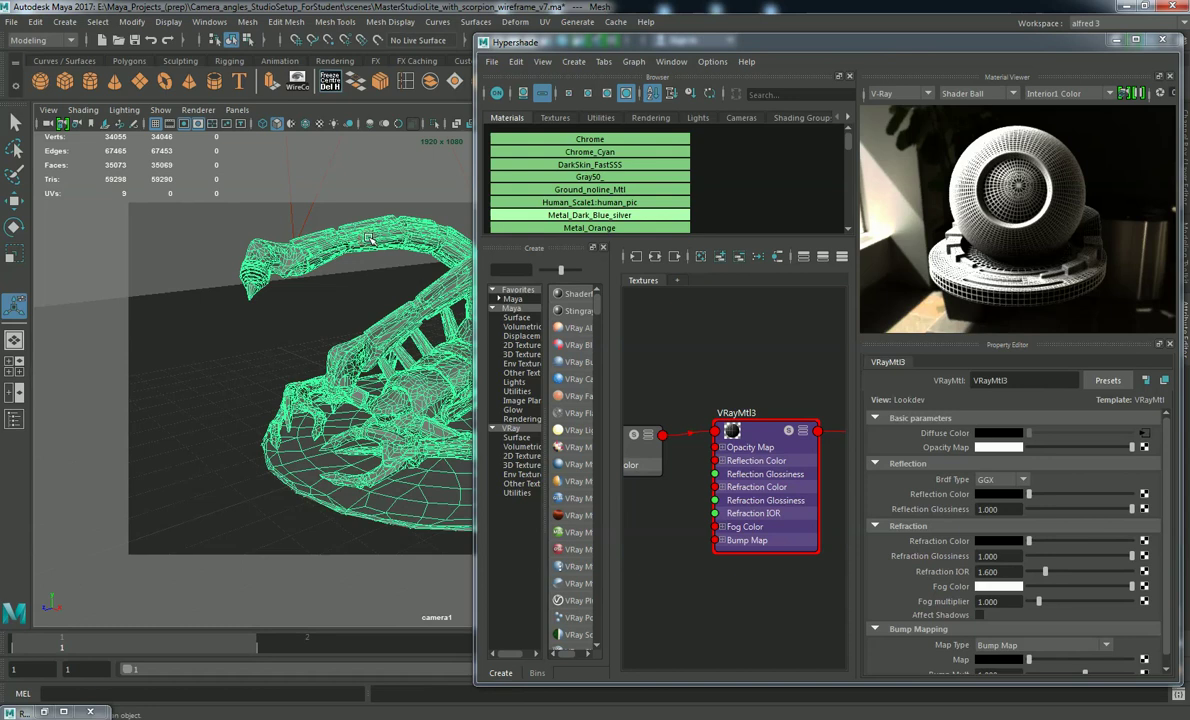
{"action": "left_click", "coordinate": [335, 291]}
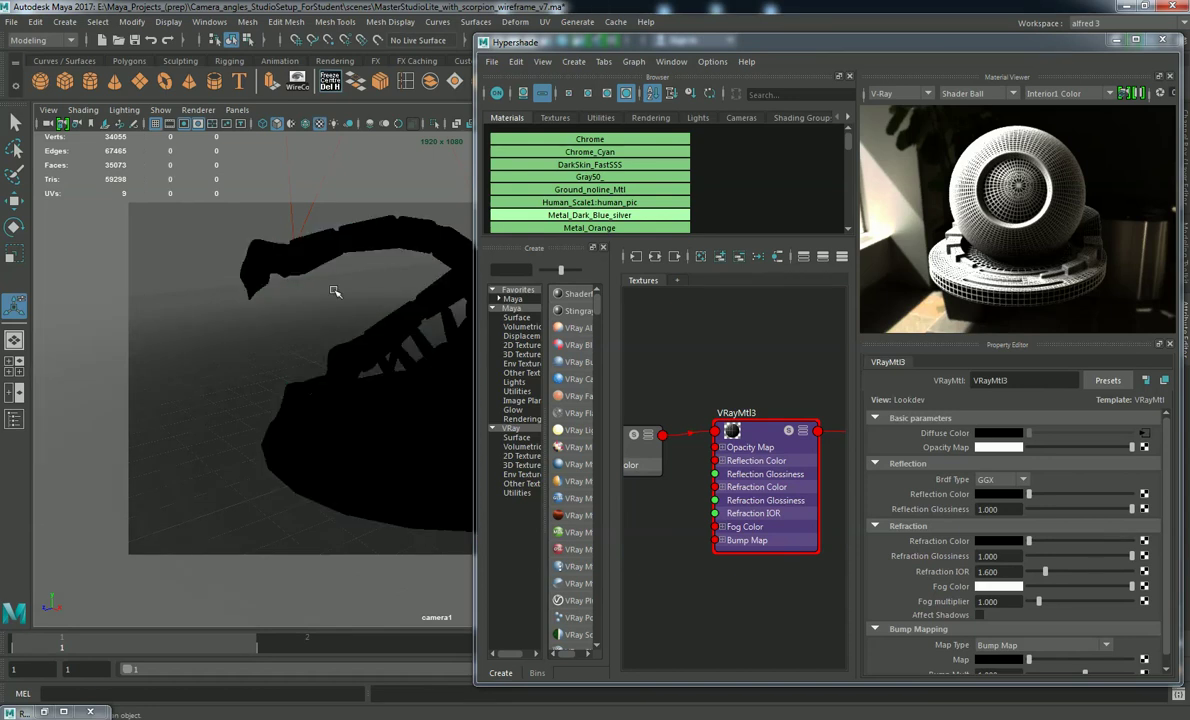
{"action": "left_click", "coordinate": [333, 221]}
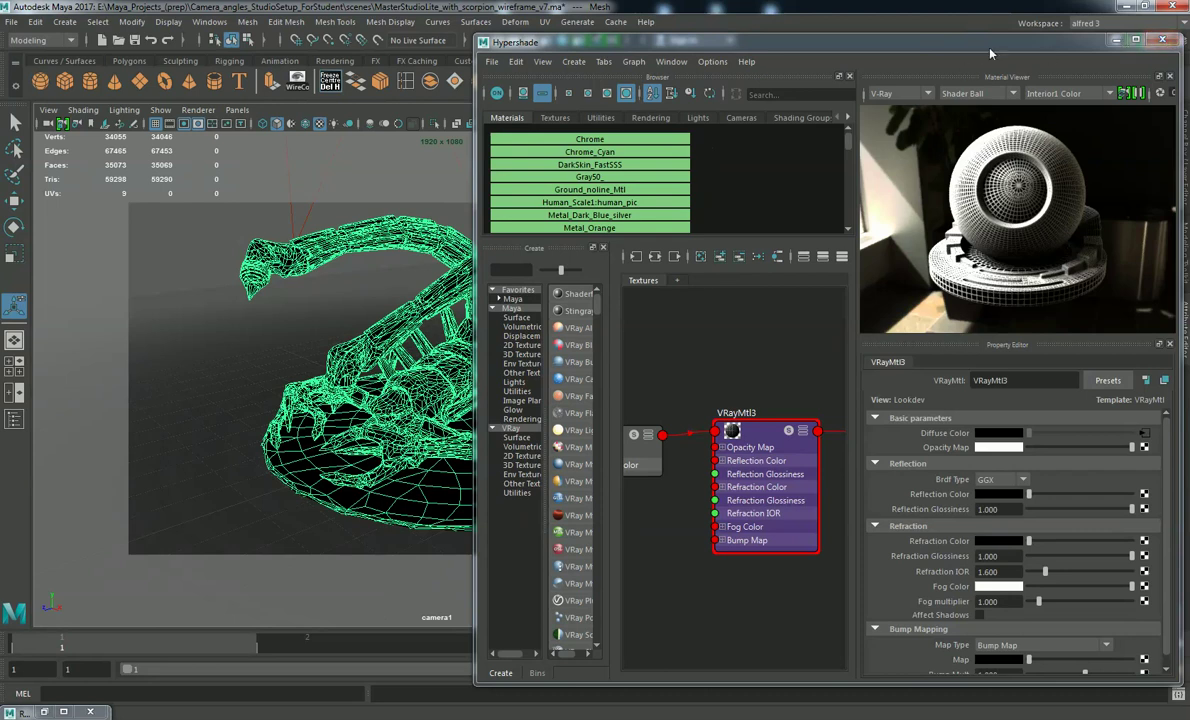
{"action": "left_click", "coordinate": [1116, 42]}
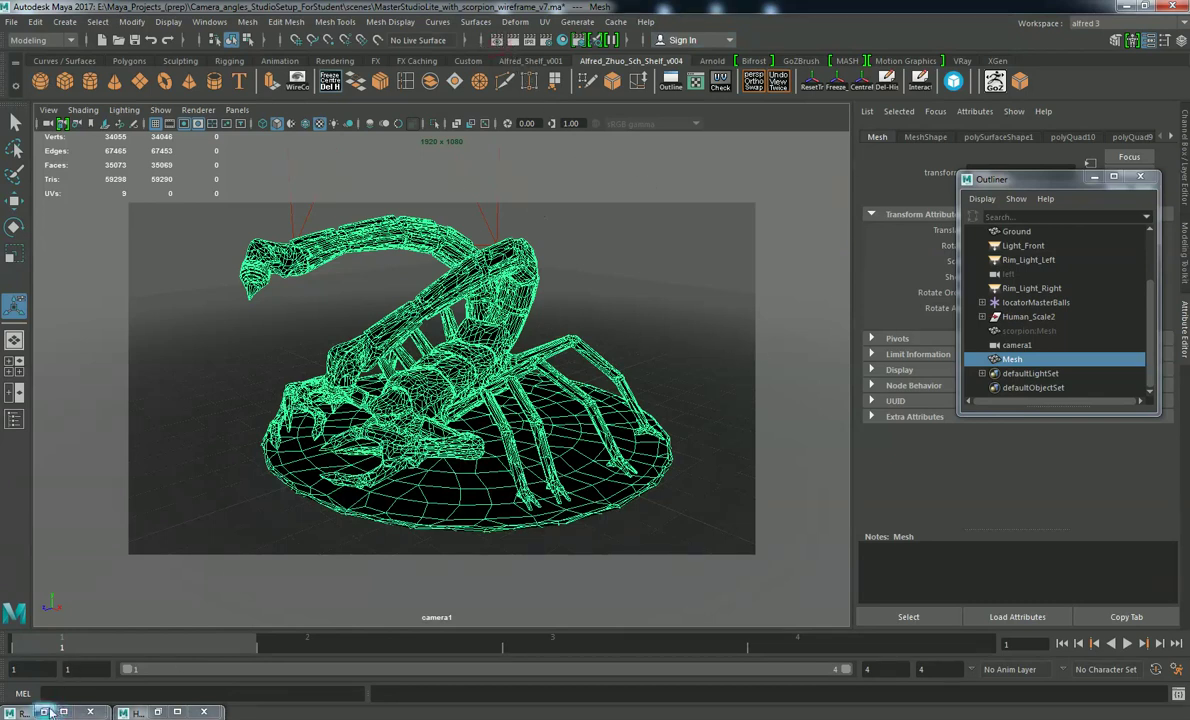
- Open the Render View and set the test resolution to 25% (480x270)
{"action": "left_click", "coordinate": [497, 41]}
{"action": "left_click_drag", "start_coordinate": [738, 336], "coordinate": [746, 206]}
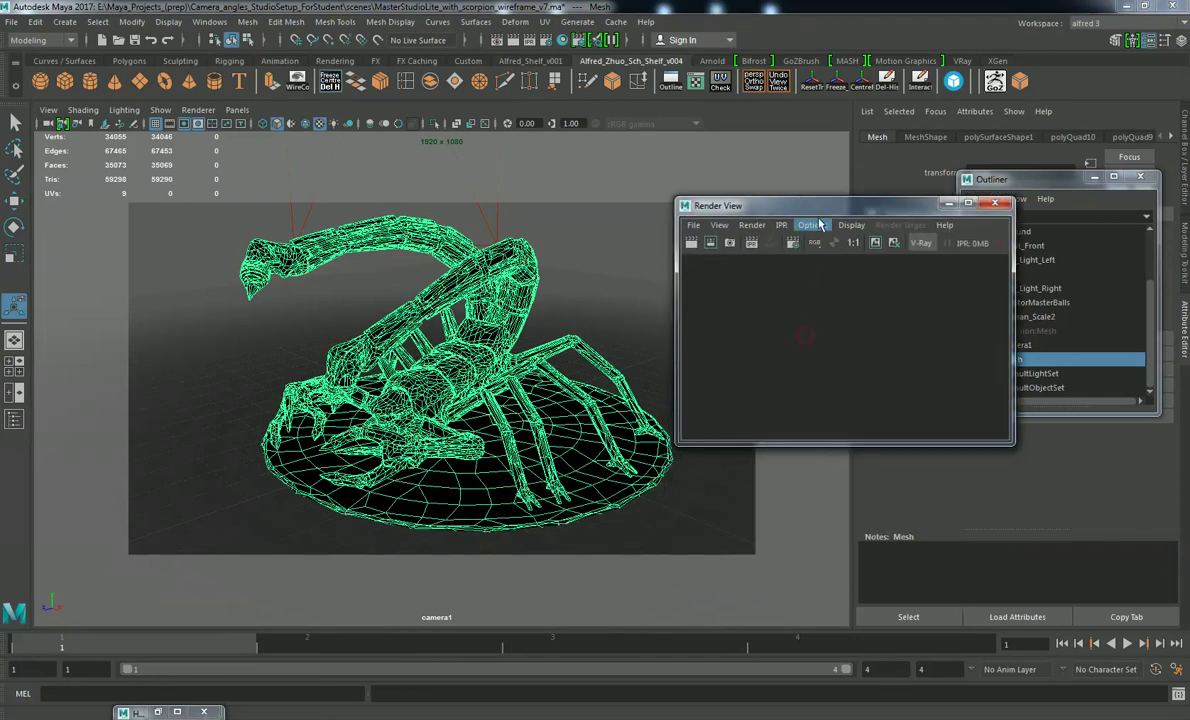
{"action": "left_click", "coordinate": [812, 224]}
{"action": "mouse_move", "coordinate": [838, 265]}
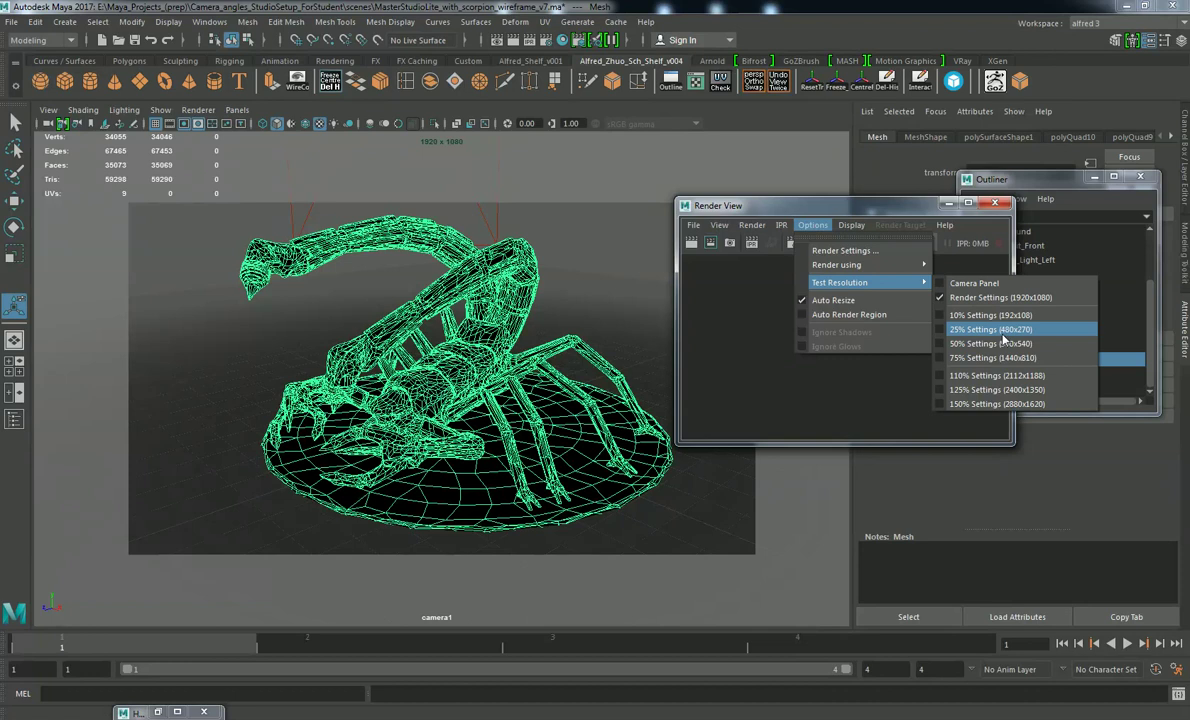
{"action": "left_click", "coordinate": [1003, 341]}
- Render the scene from camera1
{"action": "left_click", "coordinate": [752, 224]}
{"action": "mouse_move", "coordinate": [805, 297]}
{"action": "left_click", "coordinate": [955, 321]}
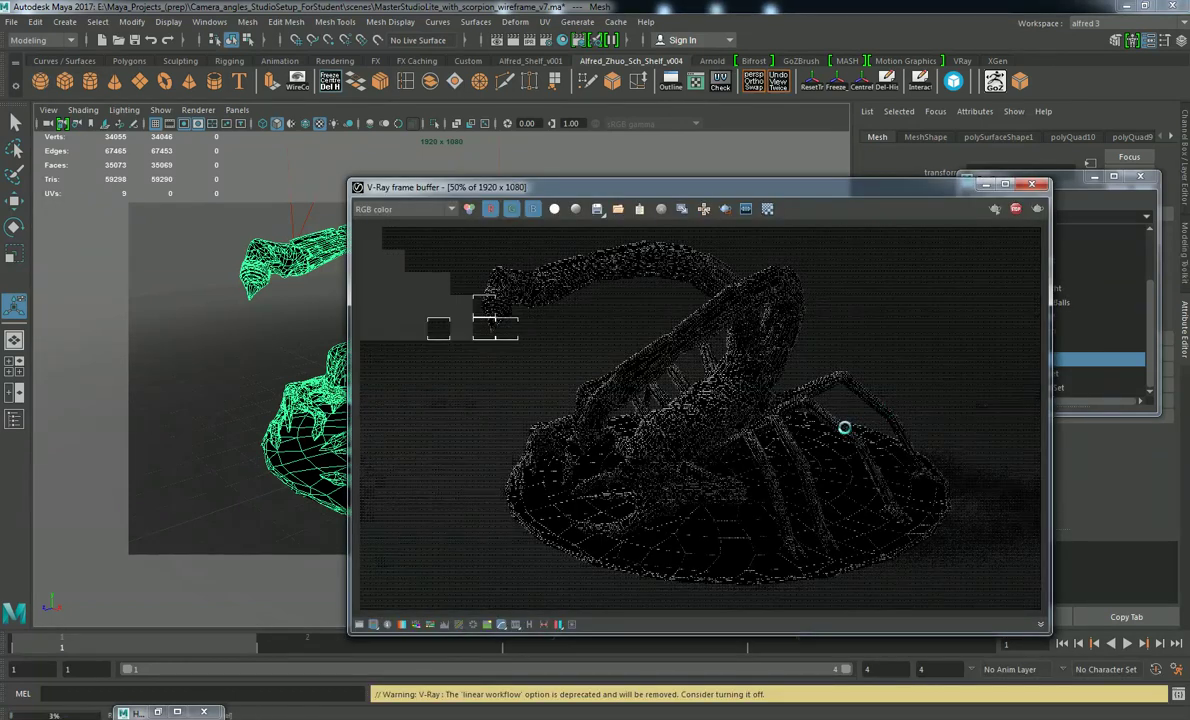
- Zoom in and out on the V-Ray wireframe render to inspect the edges, then reopen Hypershade
{"action": "scroll", "coordinate": [543, 324], "scroll_direction": "up", "scroll_amount": 1}
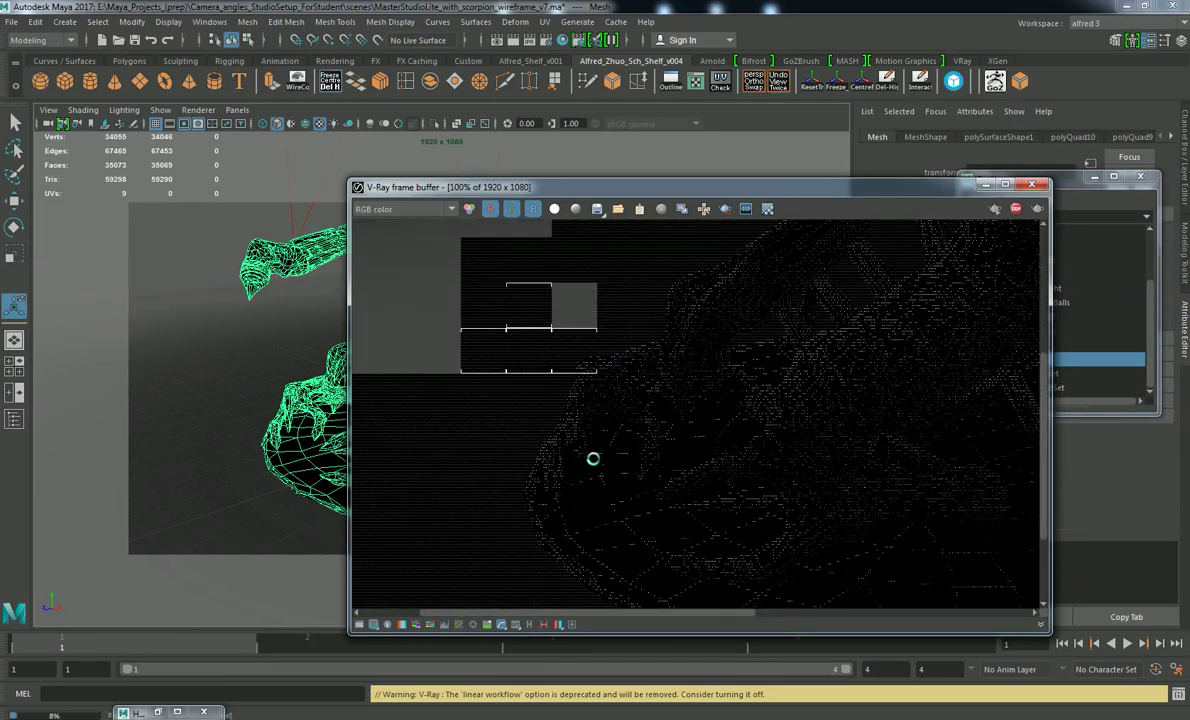
{"action": "middle_click_drag", "start_coordinate": [635, 393], "coordinate": [583, 420]}
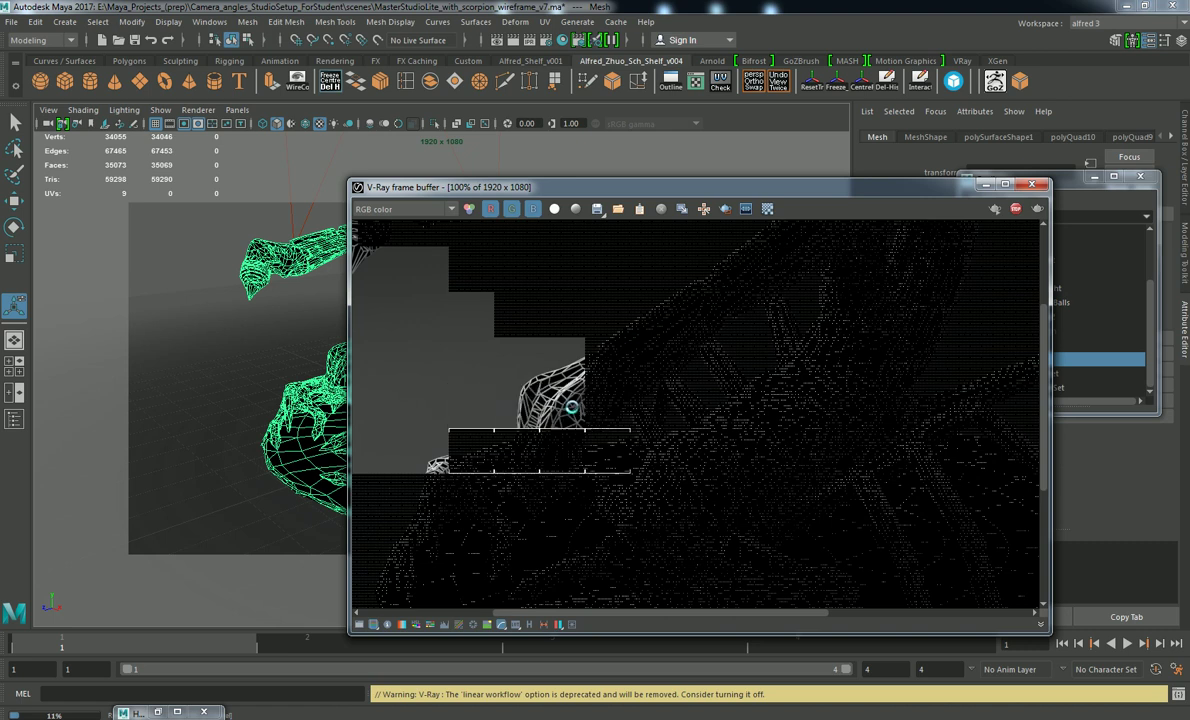
{"action": "scroll", "coordinate": [573, 408], "scroll_direction": "down", "scroll_amount": 2}
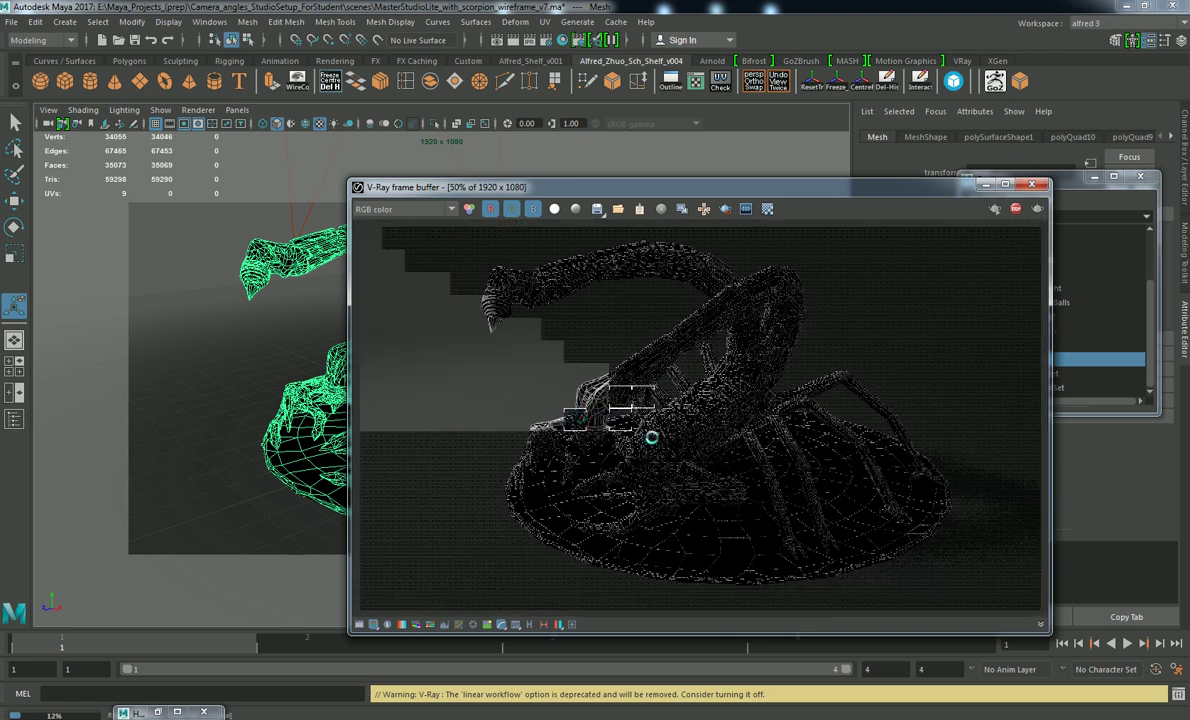
{"action": "scroll", "coordinate": [671, 456], "scroll_direction": "up", "scroll_amount": 1}
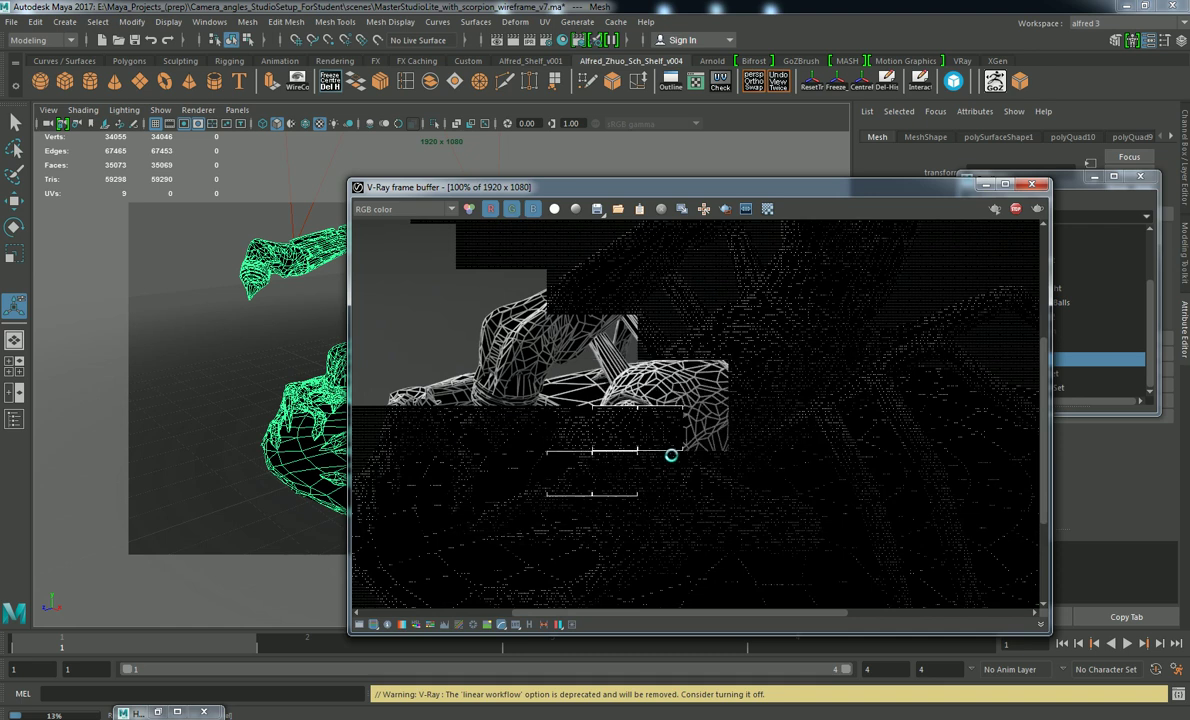
{"action": "scroll", "coordinate": [671, 456], "scroll_direction": "down", "scroll_amount": 1}
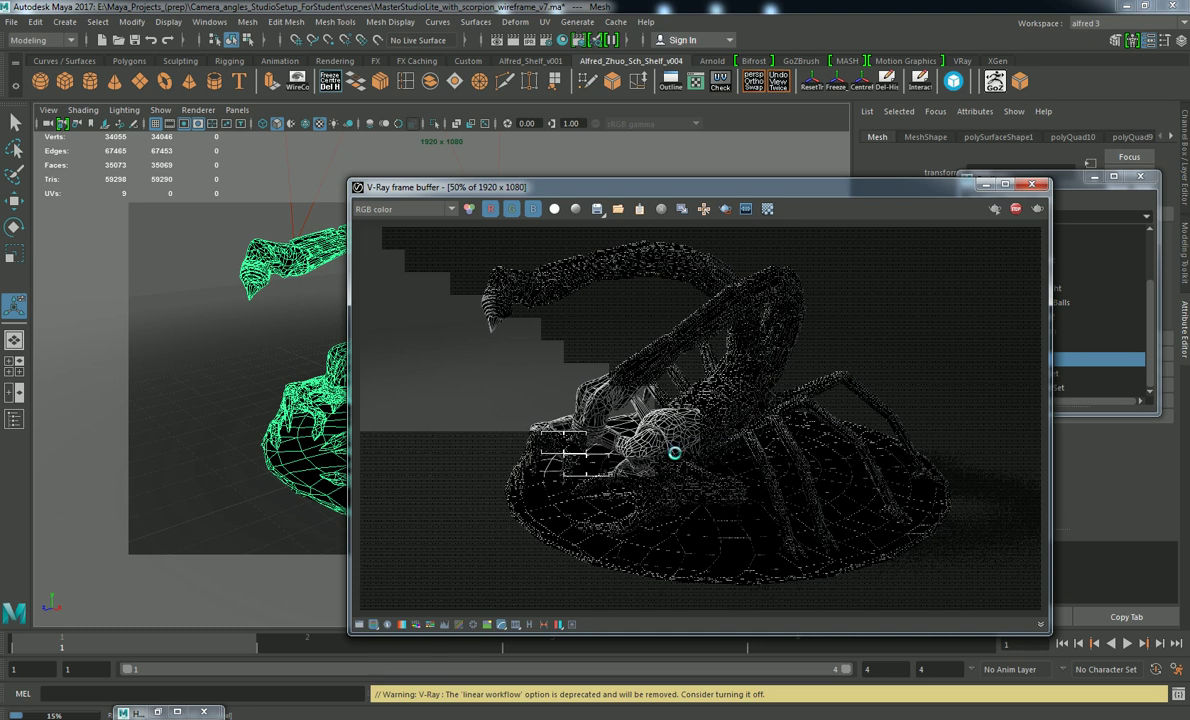
{"action": "scroll", "coordinate": [676, 453], "scroll_direction": "up", "scroll_amount": 1}
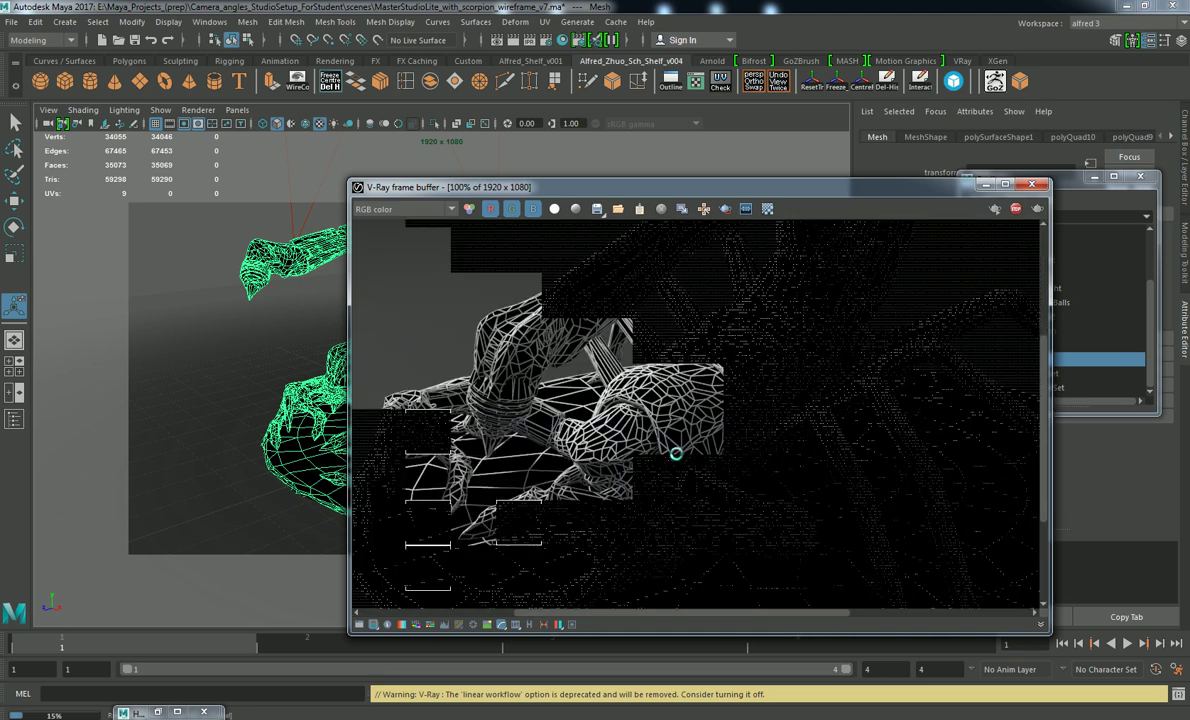
{"action": "scroll", "coordinate": [676, 453], "scroll_direction": "down", "scroll_amount": 1}
{"action": "scroll", "coordinate": [571, 453], "scroll_direction": "up", "scroll_amount": 1}
{"action": "scroll", "coordinate": [571, 453], "scroll_direction": "up", "scroll_amount": 1}
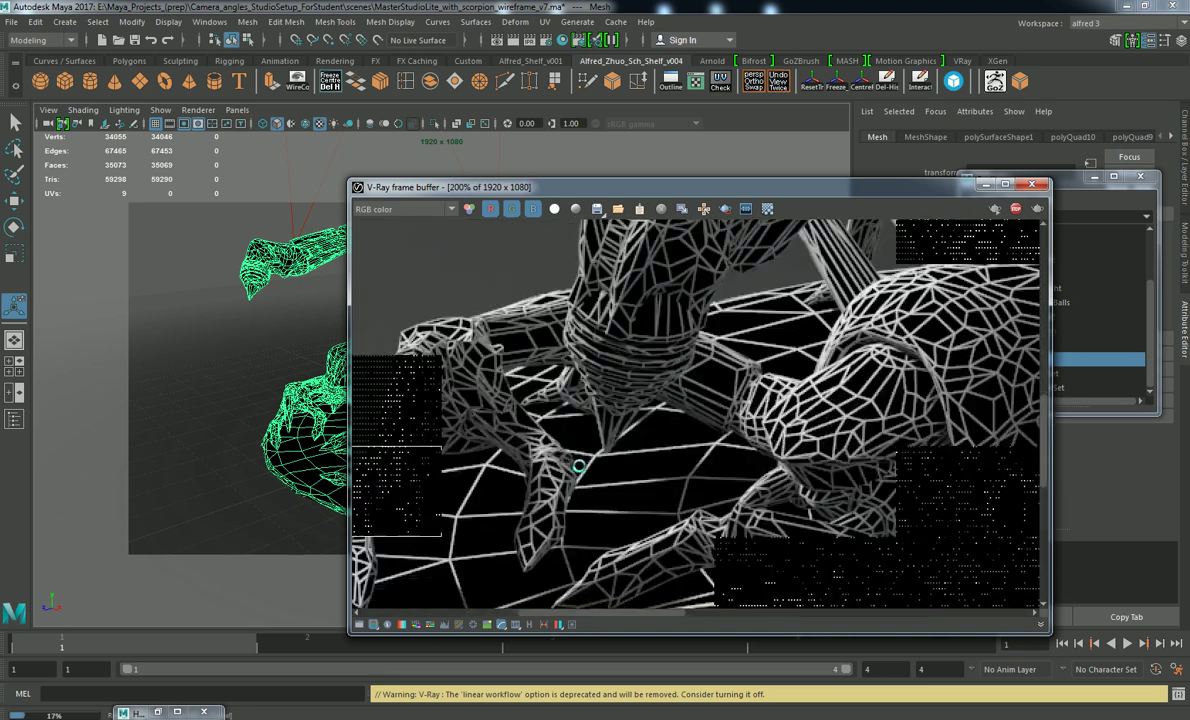
{"action": "scroll", "coordinate": [688, 479], "scroll_direction": "down", "scroll_amount": 1}
{"action": "scroll", "coordinate": [688, 479], "scroll_direction": "up", "scroll_amount": 1}
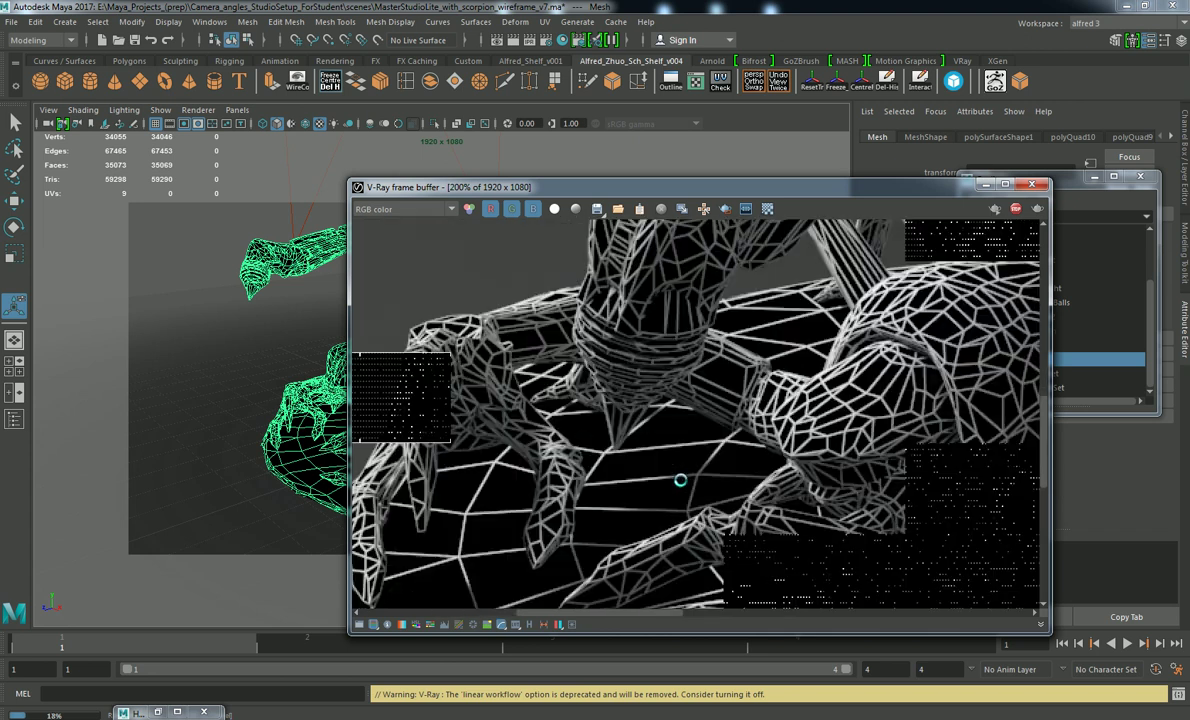
{"action": "scroll", "coordinate": [680, 480], "scroll_direction": "down", "scroll_amount": 1}
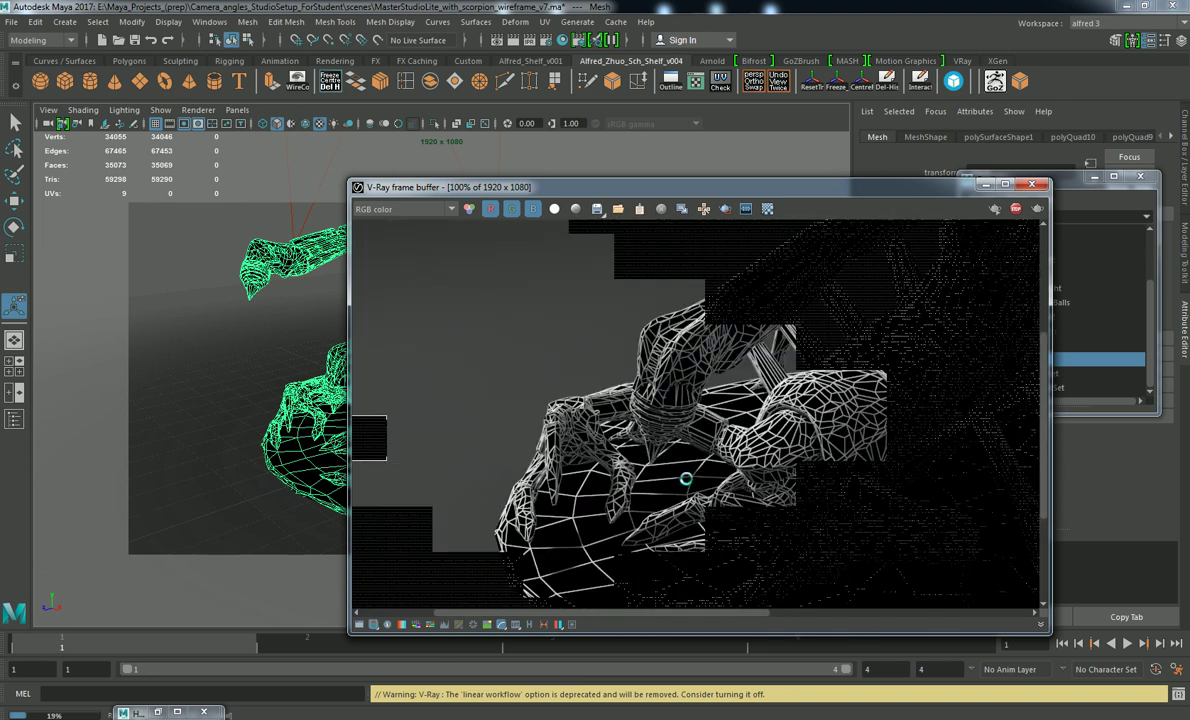
{"action": "scroll", "coordinate": [478, 465], "scroll_direction": "up", "scroll_amount": 1}
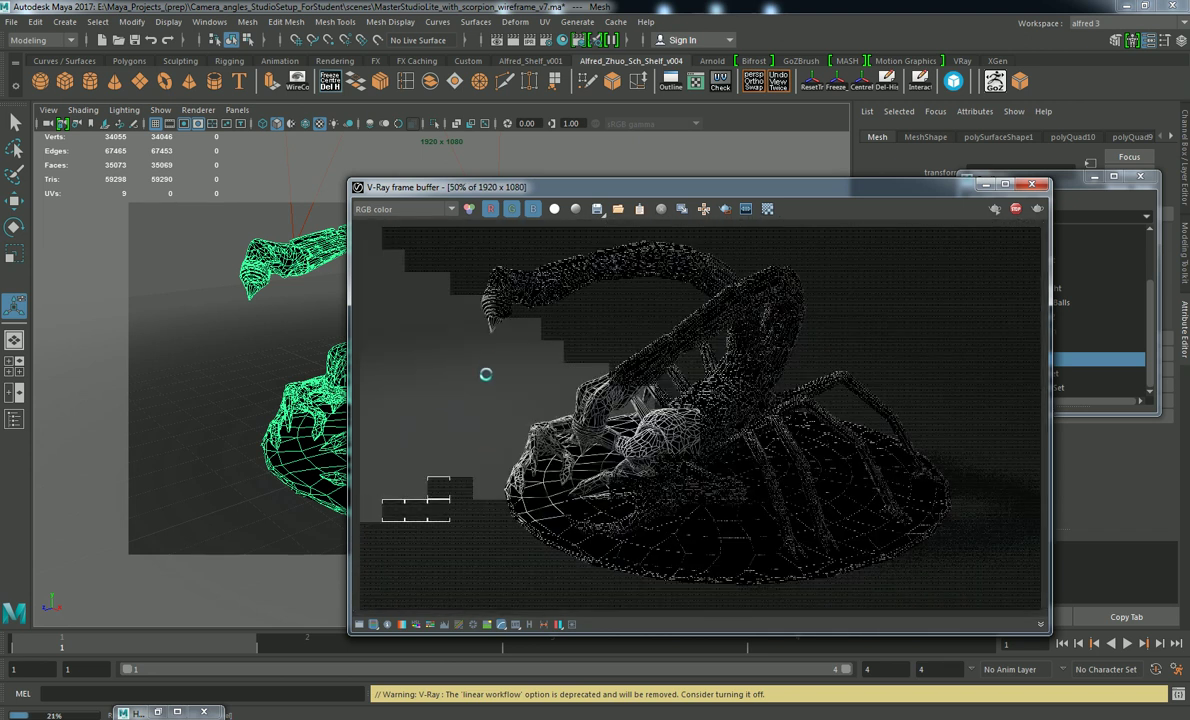
{"action": "scroll", "coordinate": [484, 374], "scroll_direction": "up", "scroll_amount": 1}
{"action": "scroll", "coordinate": [582, 410], "scroll_direction": "up", "scroll_amount": 1}
{"action": "scroll", "coordinate": [609, 416], "scroll_direction": "down", "scroll_amount": 3}
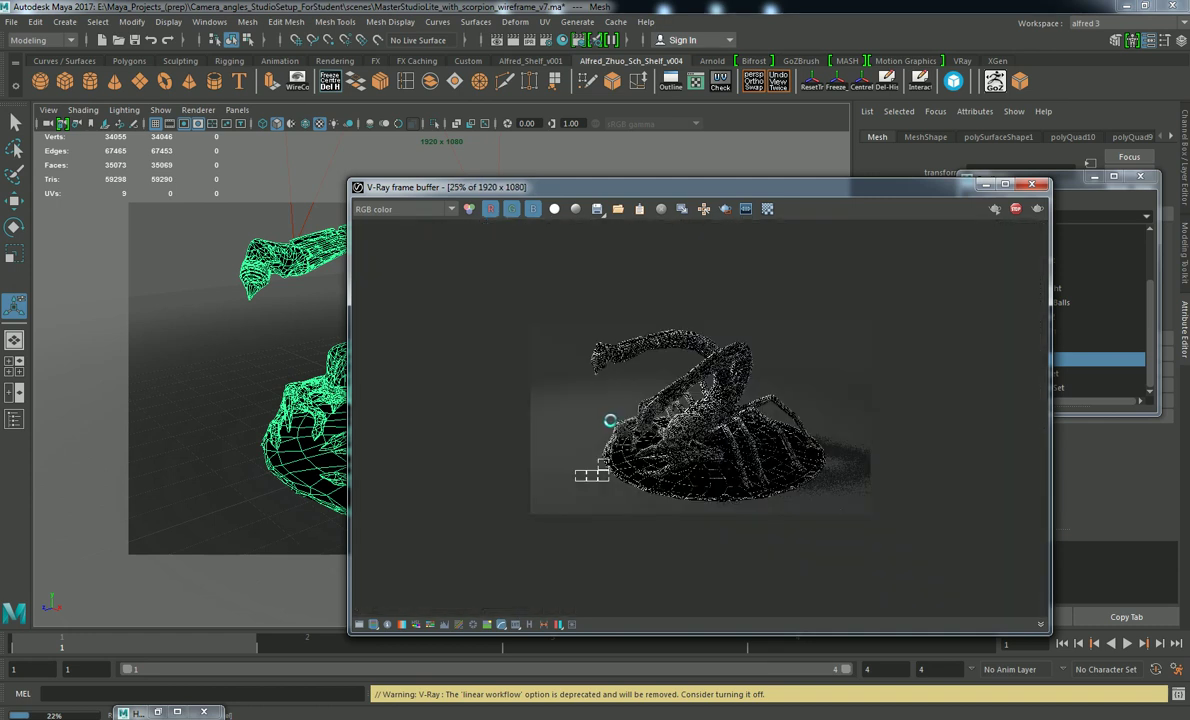
{"action": "scroll", "coordinate": [609, 420], "scroll_direction": "up", "scroll_amount": 1}
{"action": "scroll", "coordinate": [555, 402], "scroll_direction": "up", "scroll_amount": 1}
{"action": "scroll", "coordinate": [558, 400], "scroll_direction": "down", "scroll_amount": 2}
{"action": "scroll", "coordinate": [561, 398], "scroll_direction": "up", "scroll_amount": 1}
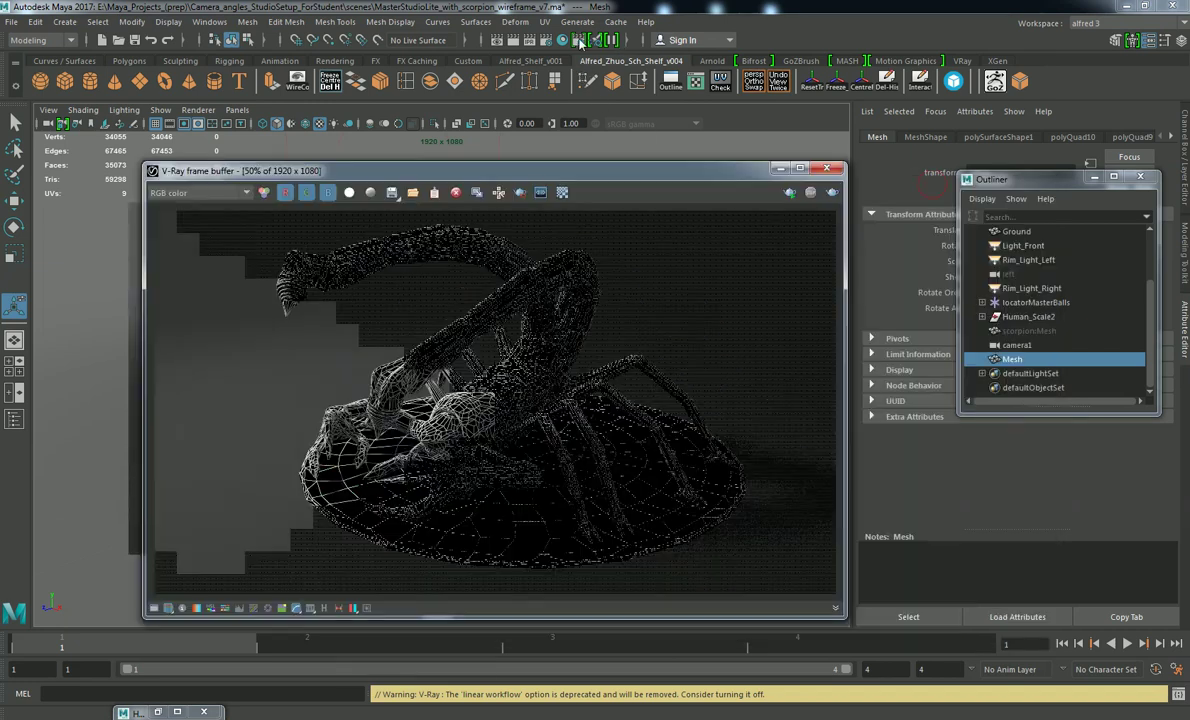
{"action": "left_click", "coordinate": [541, 40]}
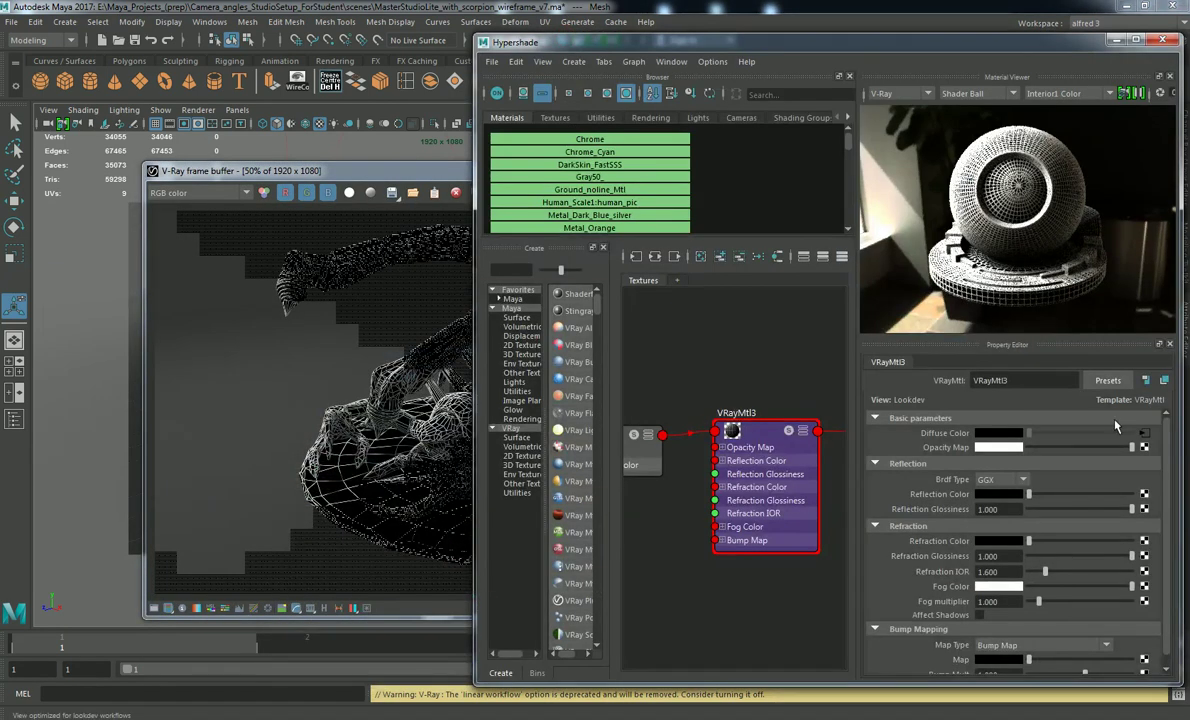
- Set VRayEdges1's background colour to dark grey (V 0.231) from the colour history
{"action": "left_click", "coordinate": [1145, 433]}
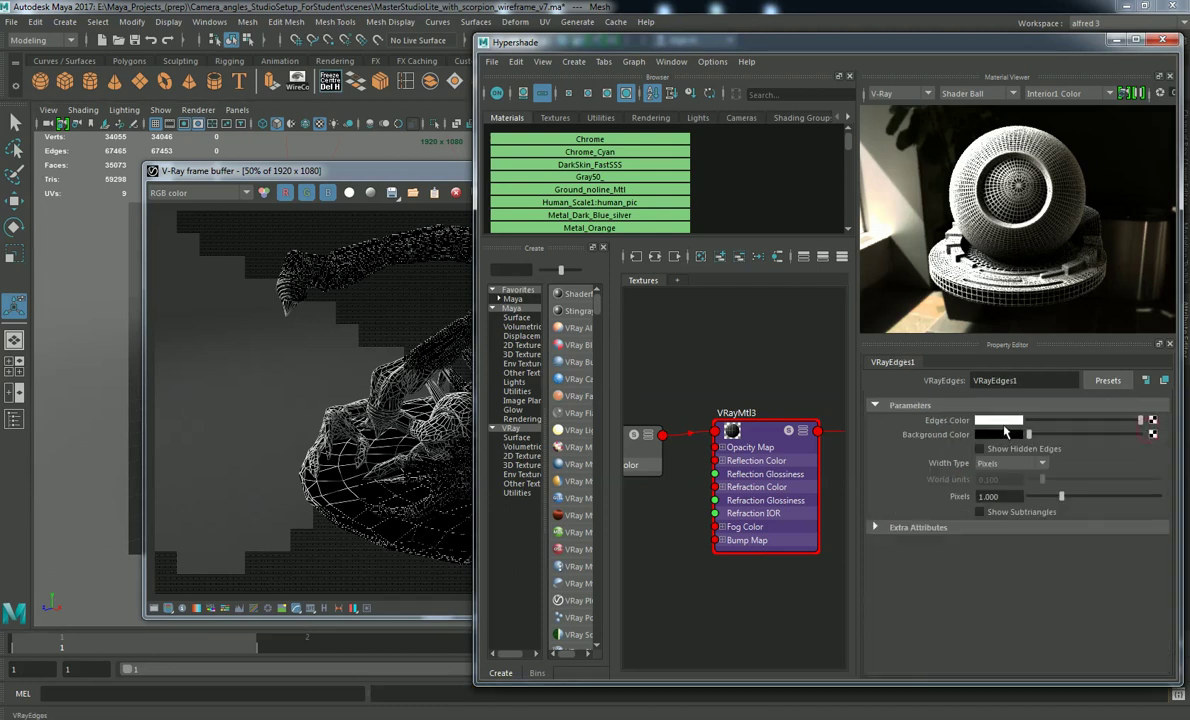
{"action": "double_click", "coordinate": [1031, 380]}
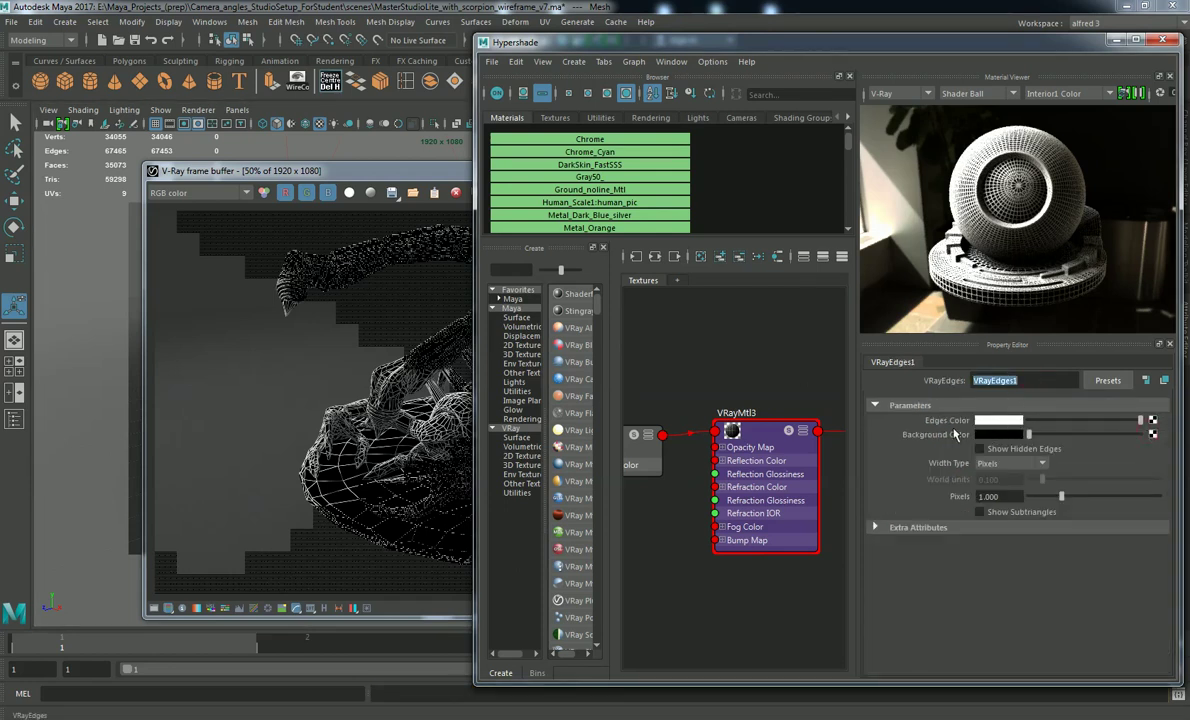
{"action": "left_click", "coordinate": [991, 437]}
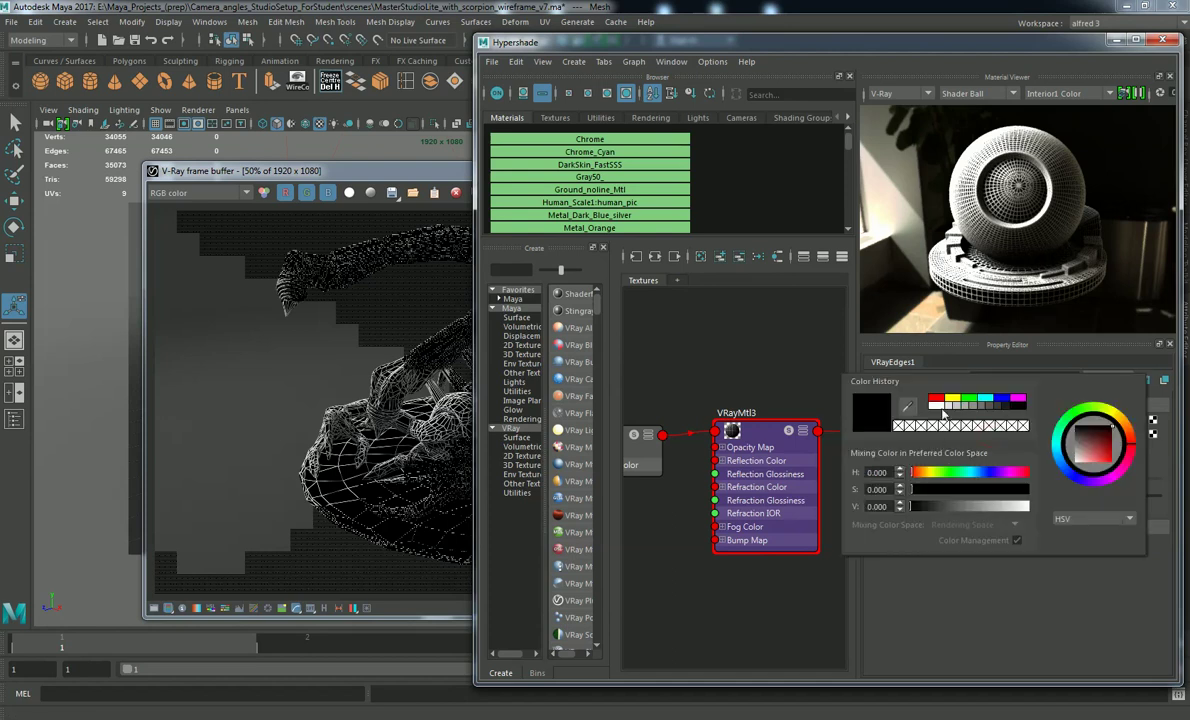
{"action": "left_click", "coordinate": [998, 406]}
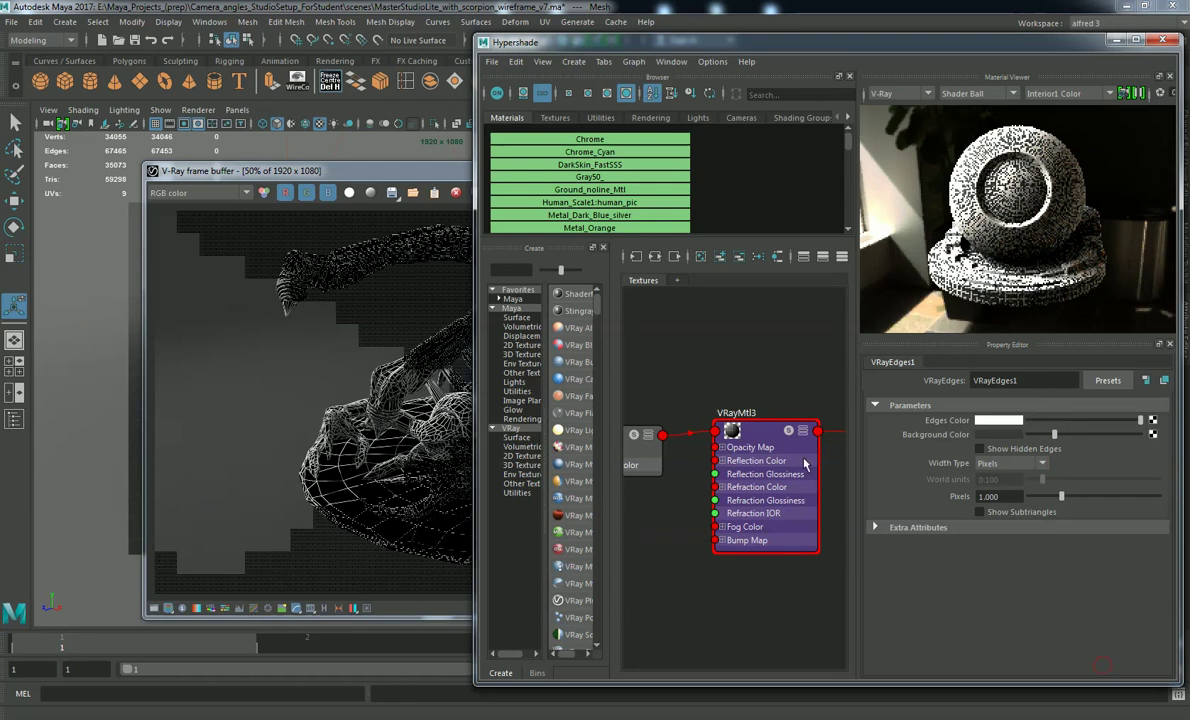
- Bring the V-Ray frame buffer forward, shift it left, and repeat the last render
{"action": "left_click", "coordinate": [351, 205]}
{"action": "left_click_drag", "start_coordinate": [693, 183], "coordinate": [611, 199]}
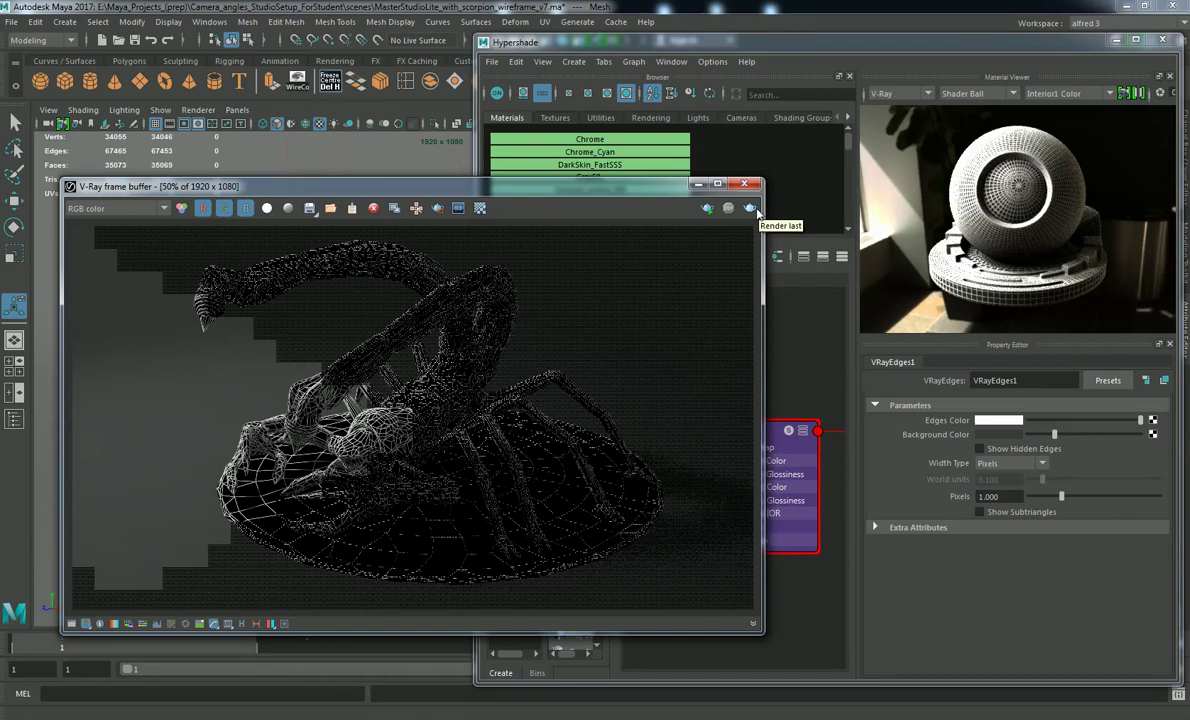
{"action": "left_click", "coordinate": [751, 208]}
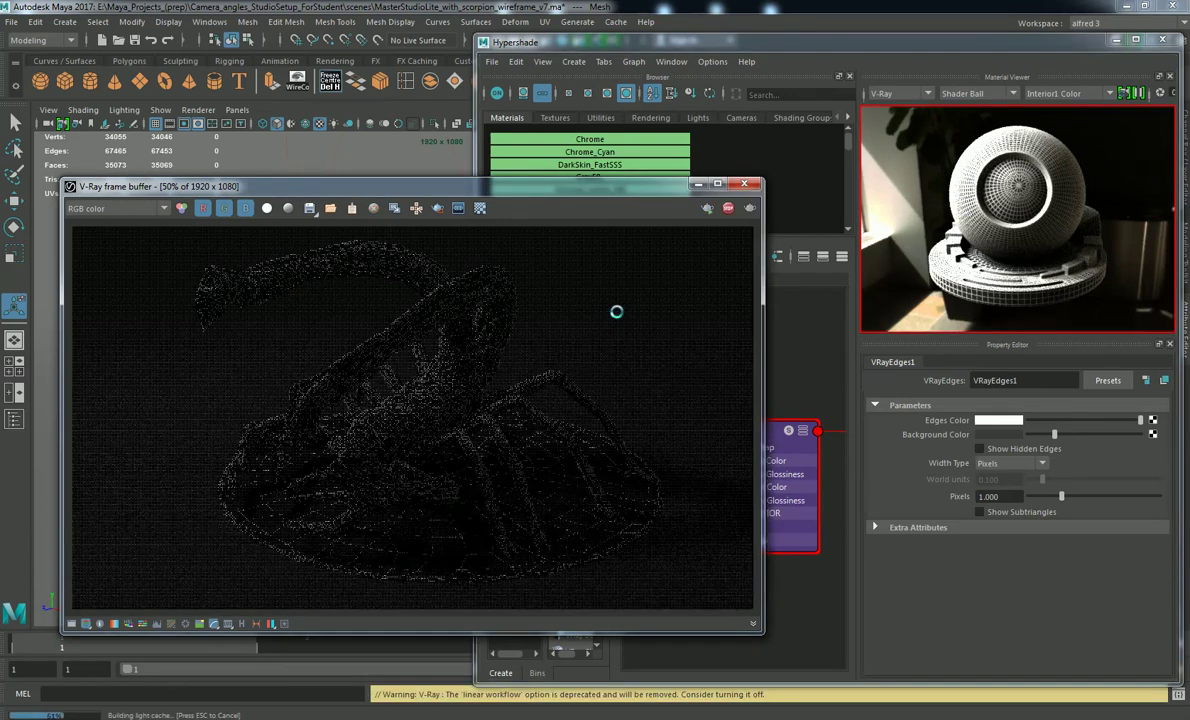
- View the new render at 100% and zoom to inspect the edges over dark grey surfaces
{"action": "double_click", "coordinate": [256, 416]}
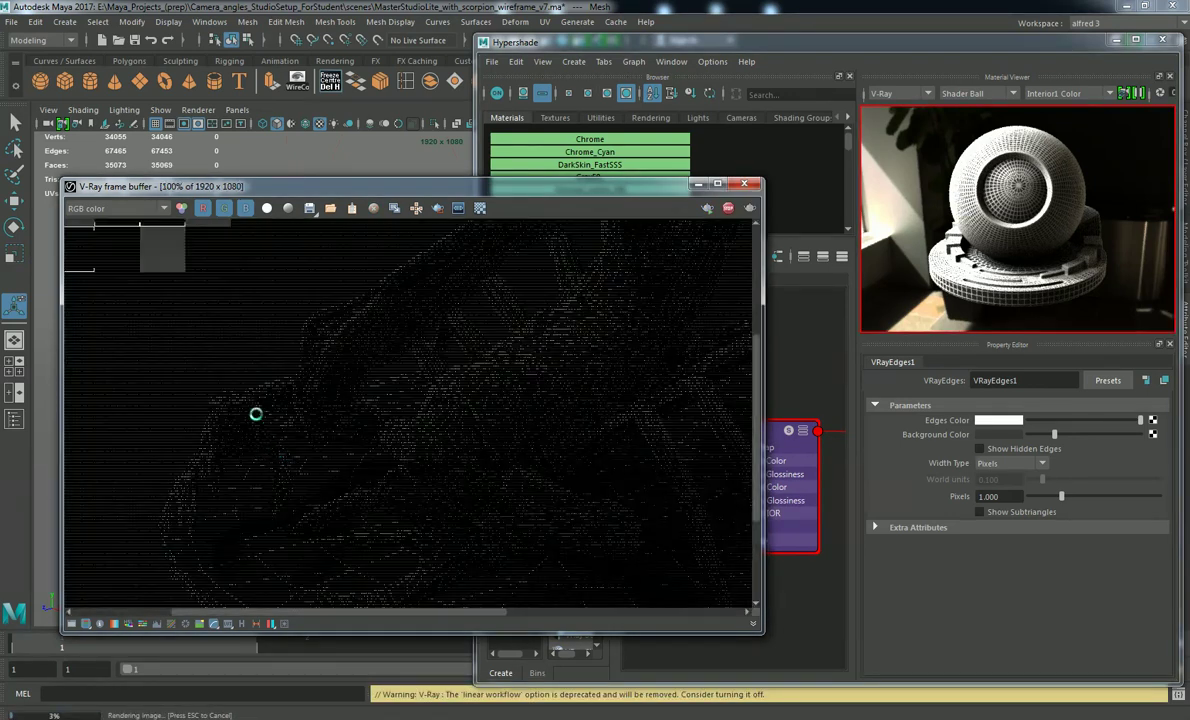
{"action": "scroll", "coordinate": [244, 390], "scroll_direction": "down", "scroll_amount": 2}
{"action": "scroll", "coordinate": [183, 284], "scroll_direction": "up", "scroll_amount": 2}
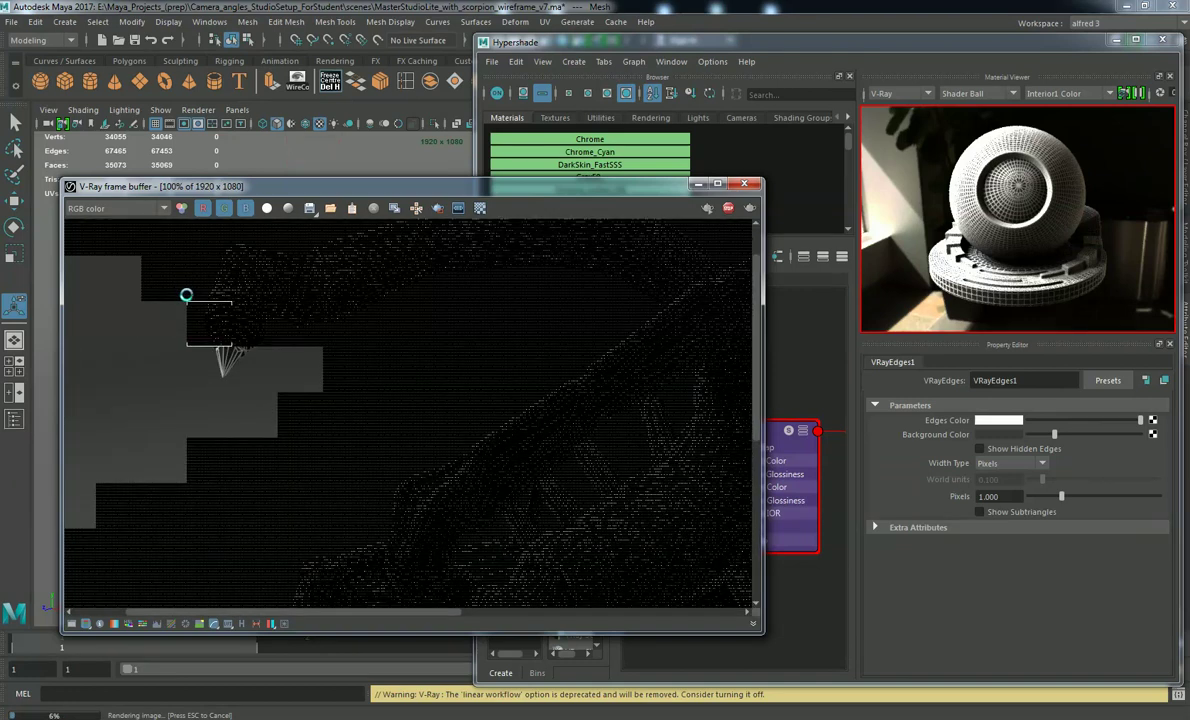
{"action": "scroll", "coordinate": [186, 295], "scroll_direction": "down", "scroll_amount": 1}
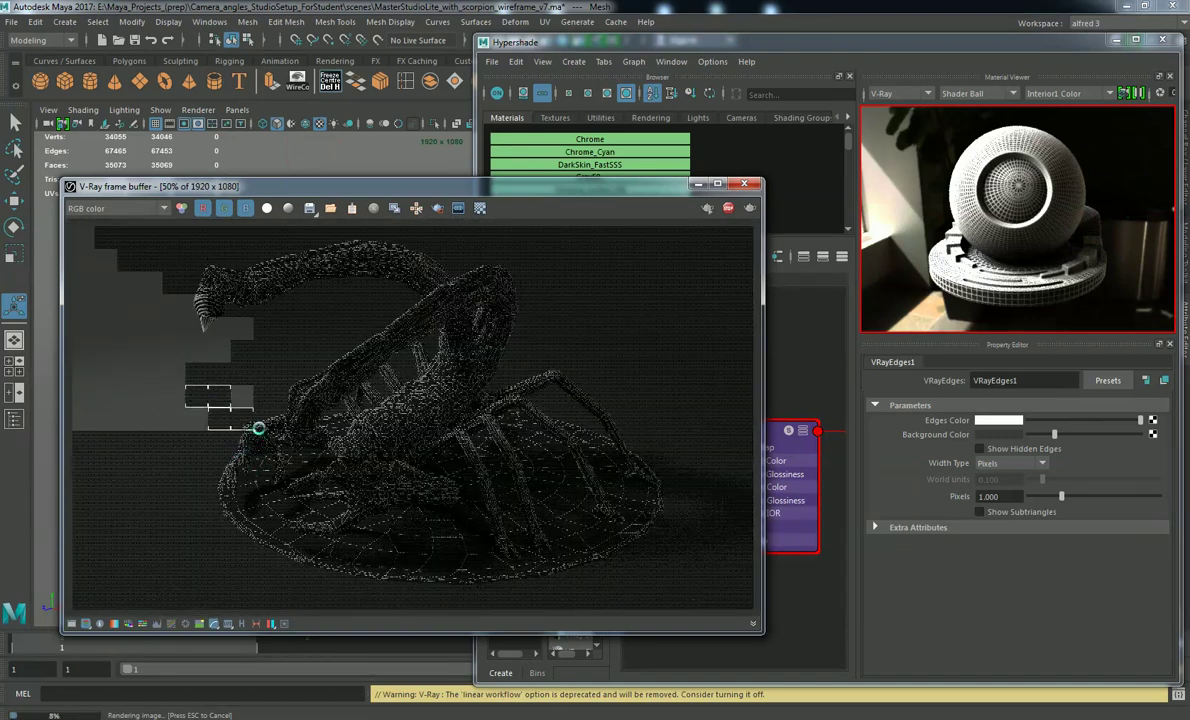
{"action": "scroll", "coordinate": [300, 399], "scroll_direction": "up", "scroll_amount": 1}
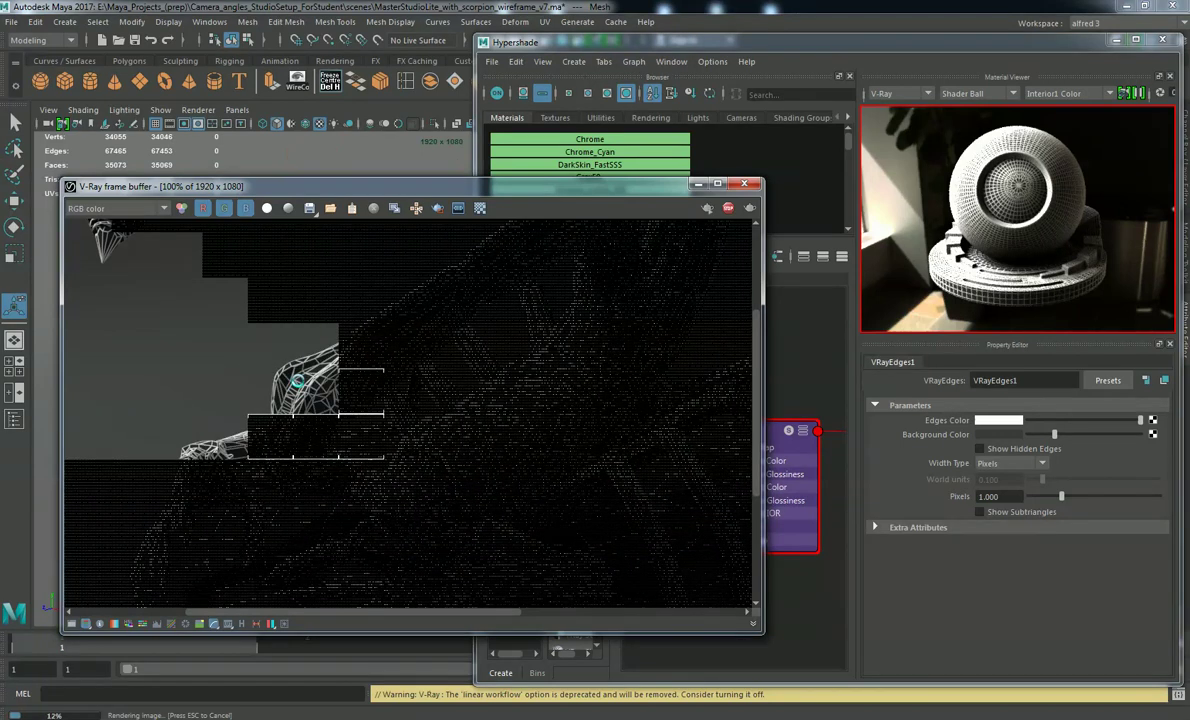
{"action": "scroll", "coordinate": [297, 381], "scroll_direction": "up", "scroll_amount": 1}
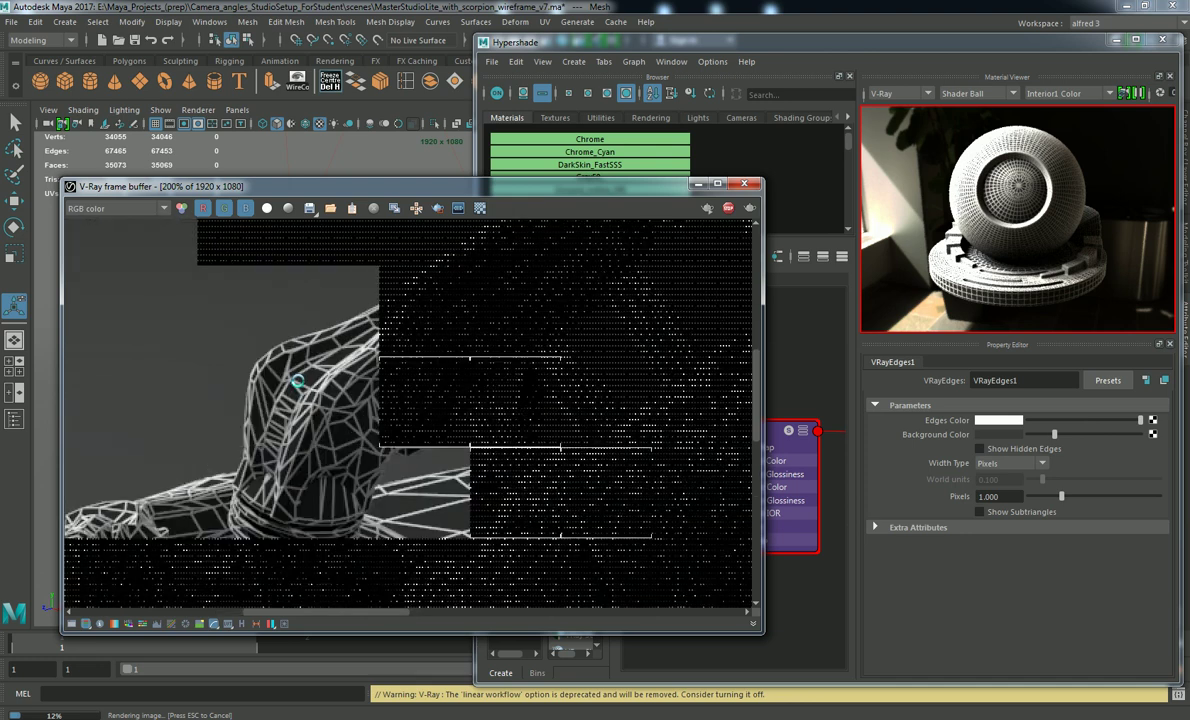
{"action": "scroll", "coordinate": [297, 381], "scroll_direction": "down", "scroll_amount": 1}
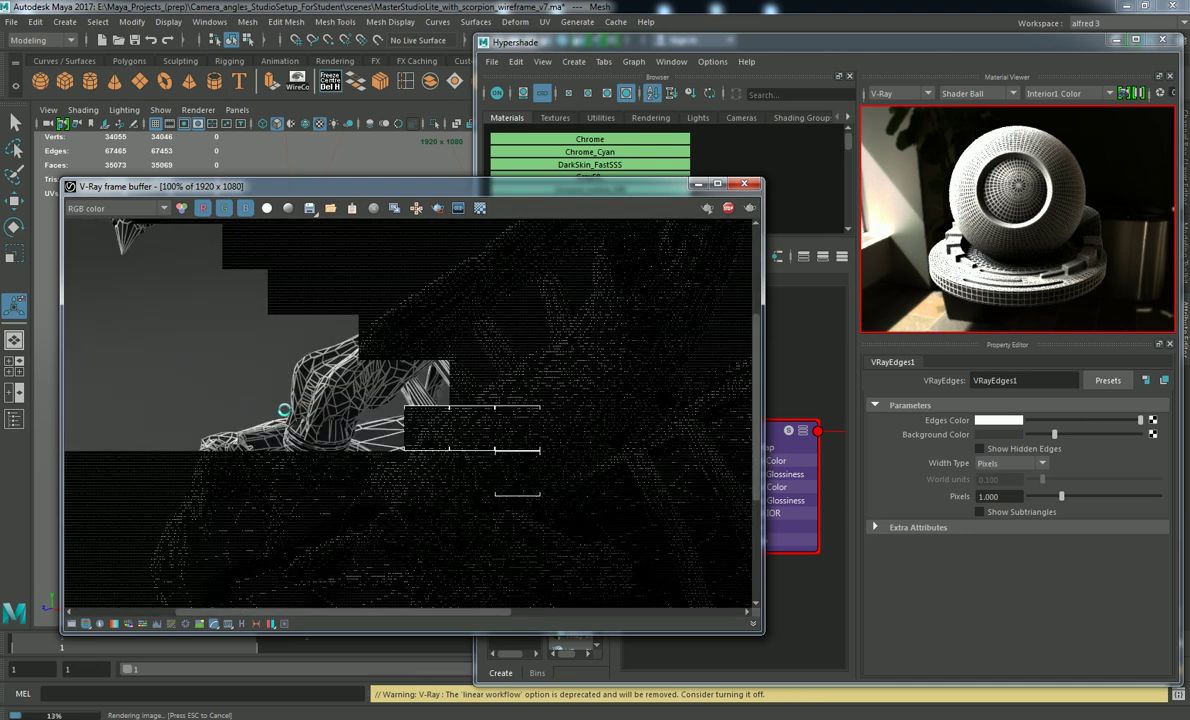
{"action": "scroll", "coordinate": [284, 420], "scroll_direction": "down", "scroll_amount": 1}
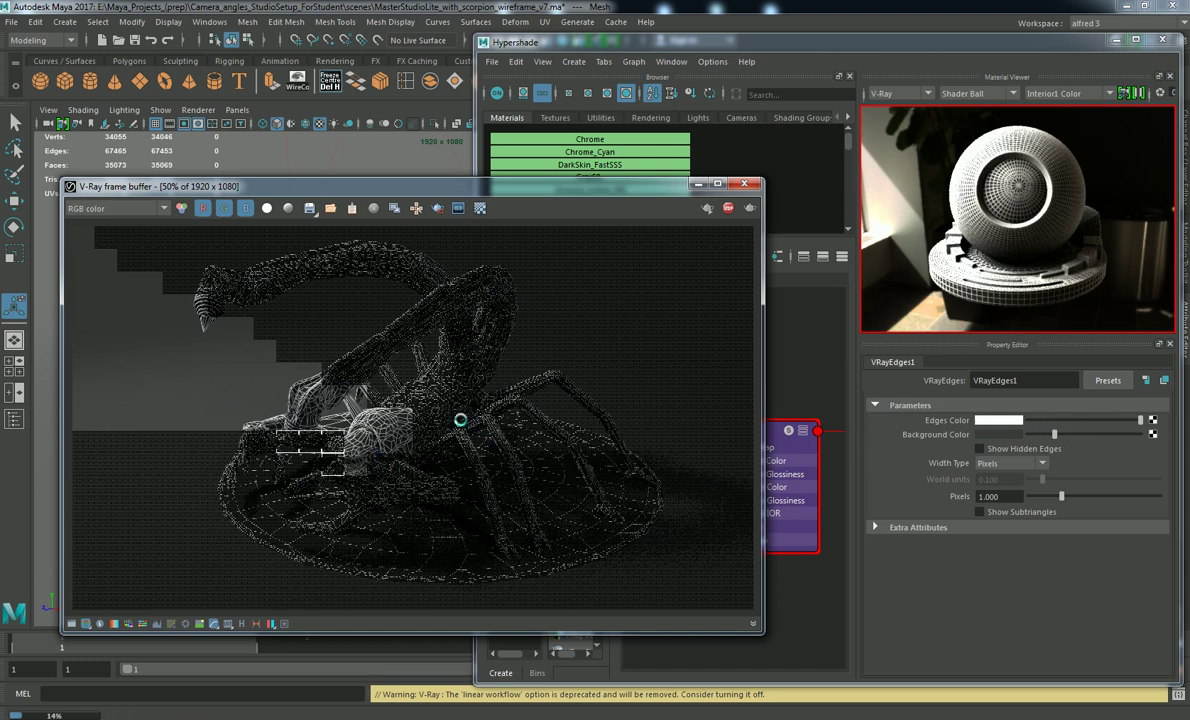
{"action": "scroll", "coordinate": [358, 446], "scroll_direction": "up", "scroll_amount": 1}
{"action": "scroll", "coordinate": [357, 448], "scroll_direction": "down", "scroll_amount": 1}
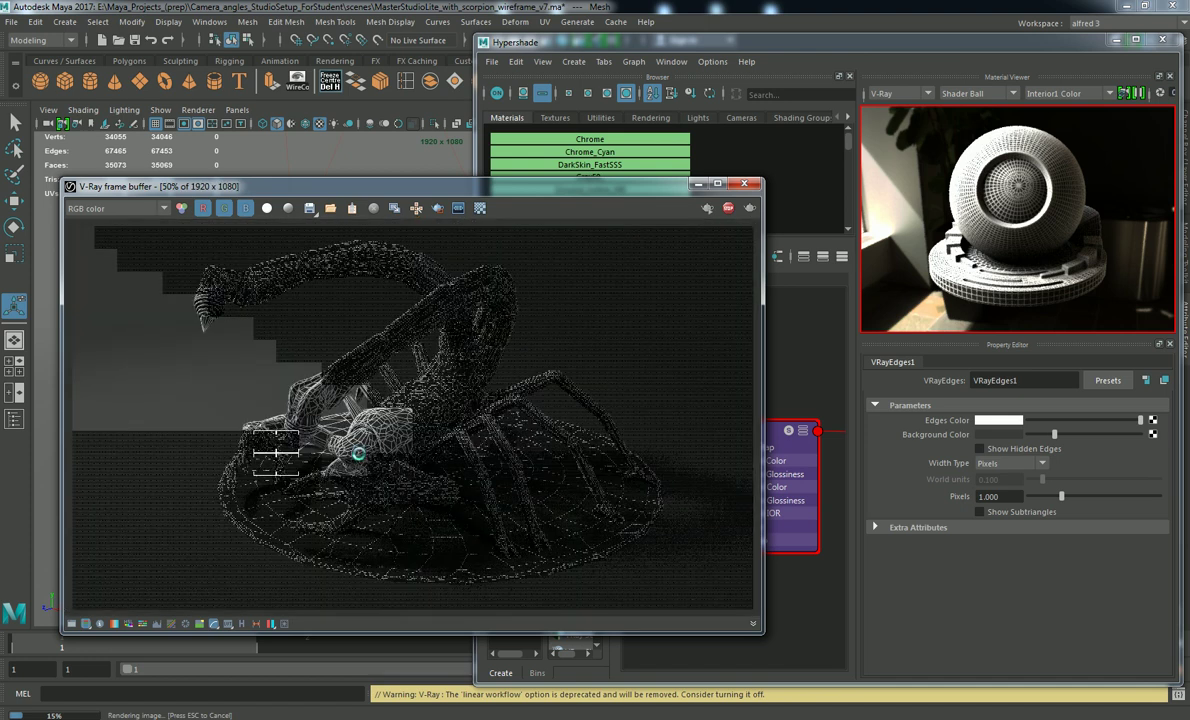
- Set the VRayEdges1 Edges Color to black and Background Color to grey, then bring the V-Ray frame buffer forward
{"action": "left_click", "coordinate": [1007, 428]}
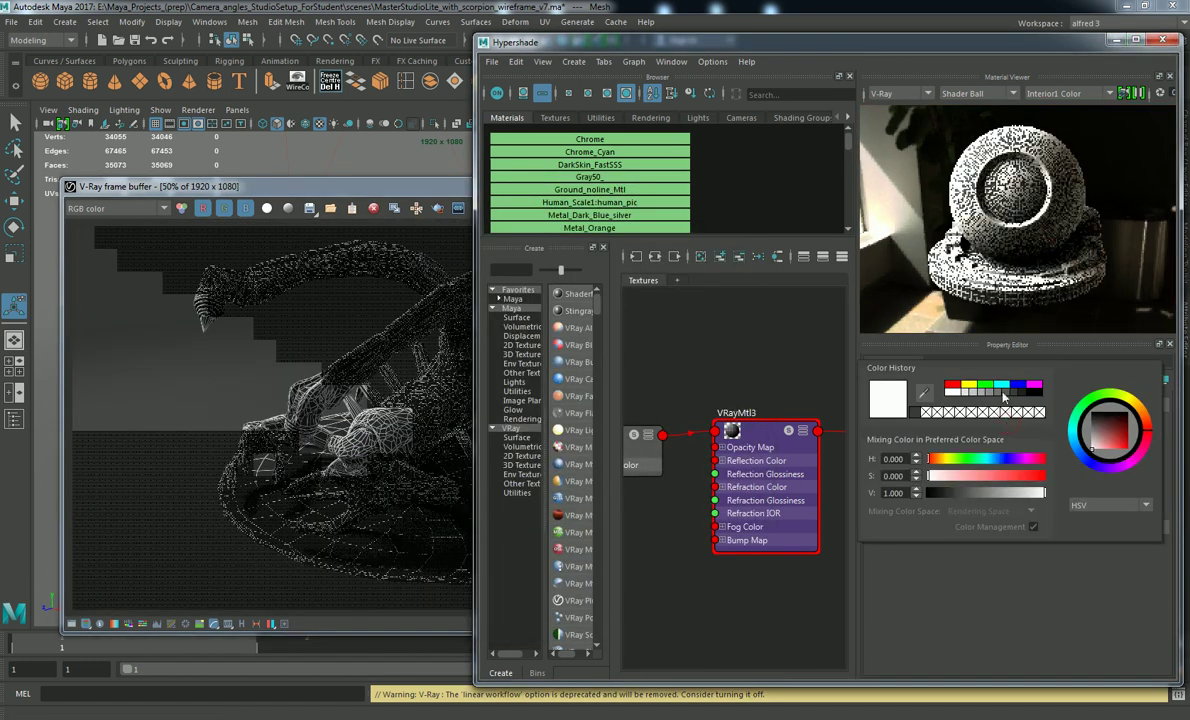
{"action": "left_click", "coordinate": [1005, 394]}
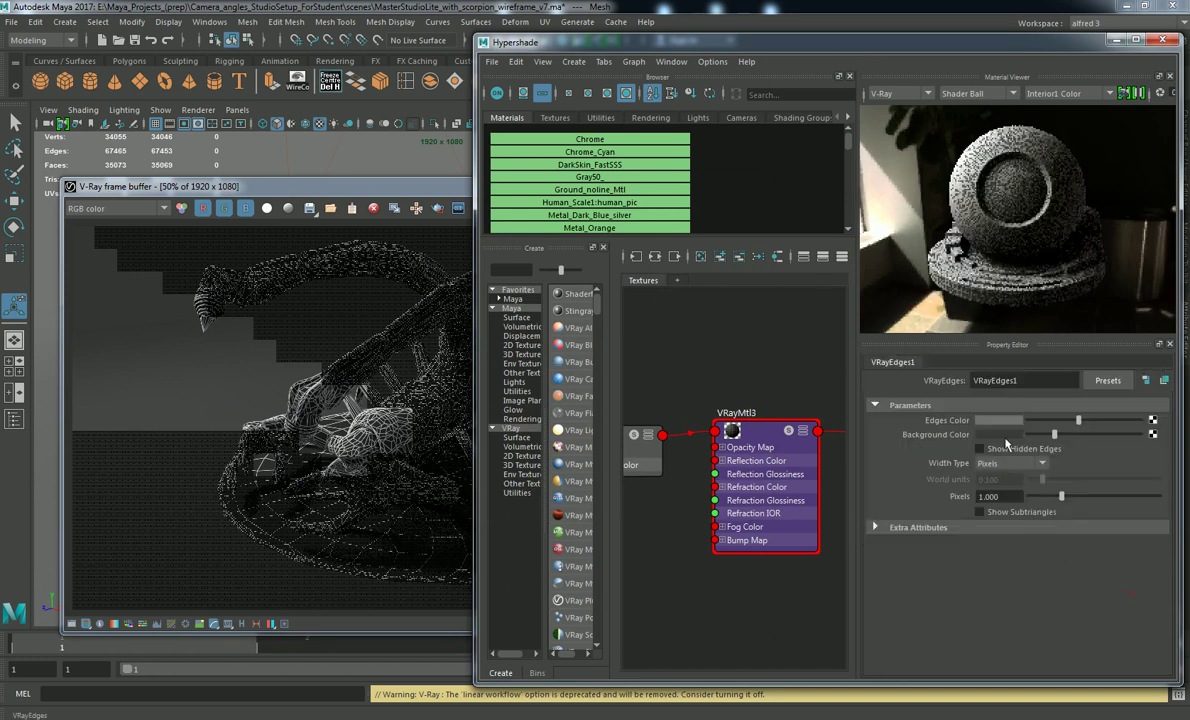
{"action": "left_click", "coordinate": [1018, 435]}
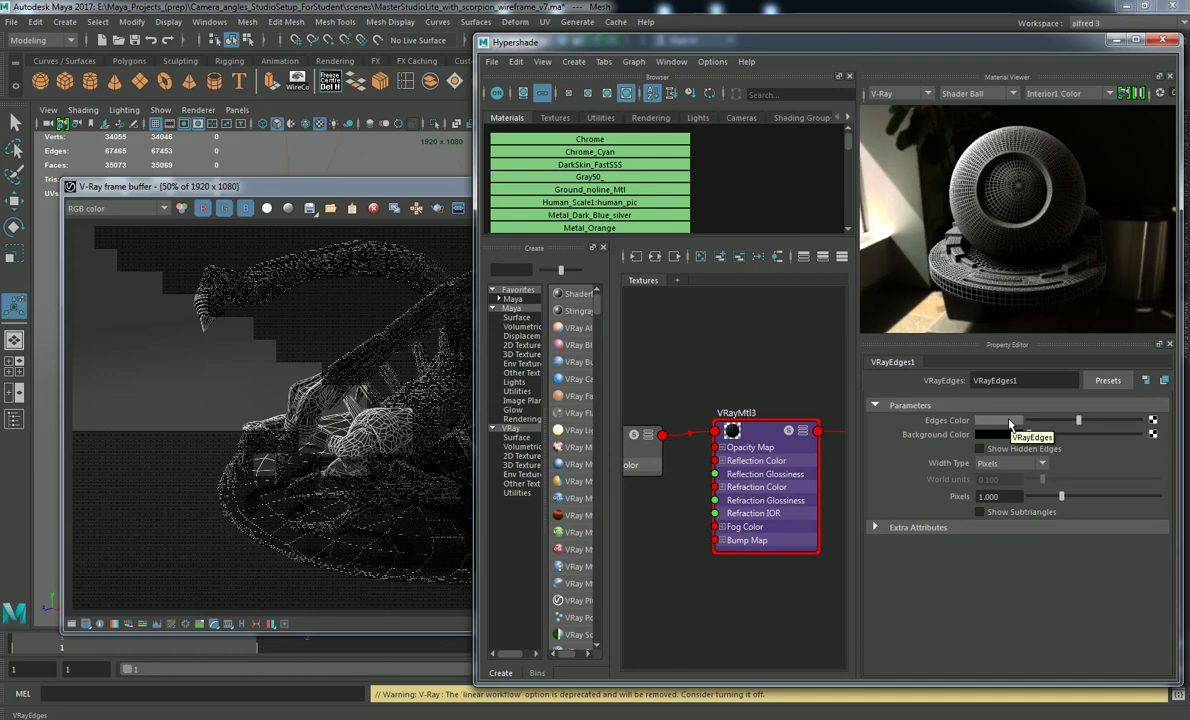
{"action": "left_click", "coordinate": [1008, 421]}
{"action": "left_click", "coordinate": [1044, 391]}
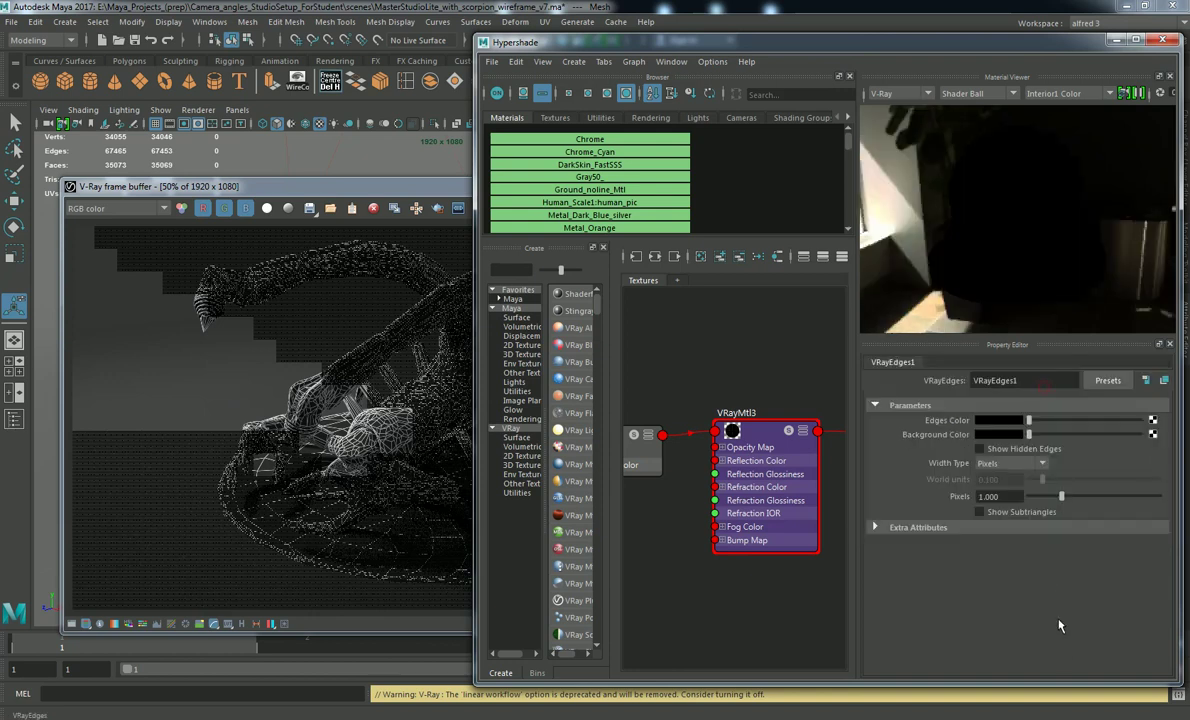
{"action": "left_click", "coordinate": [1005, 418]}
{"action": "left_click", "coordinate": [997, 381]}
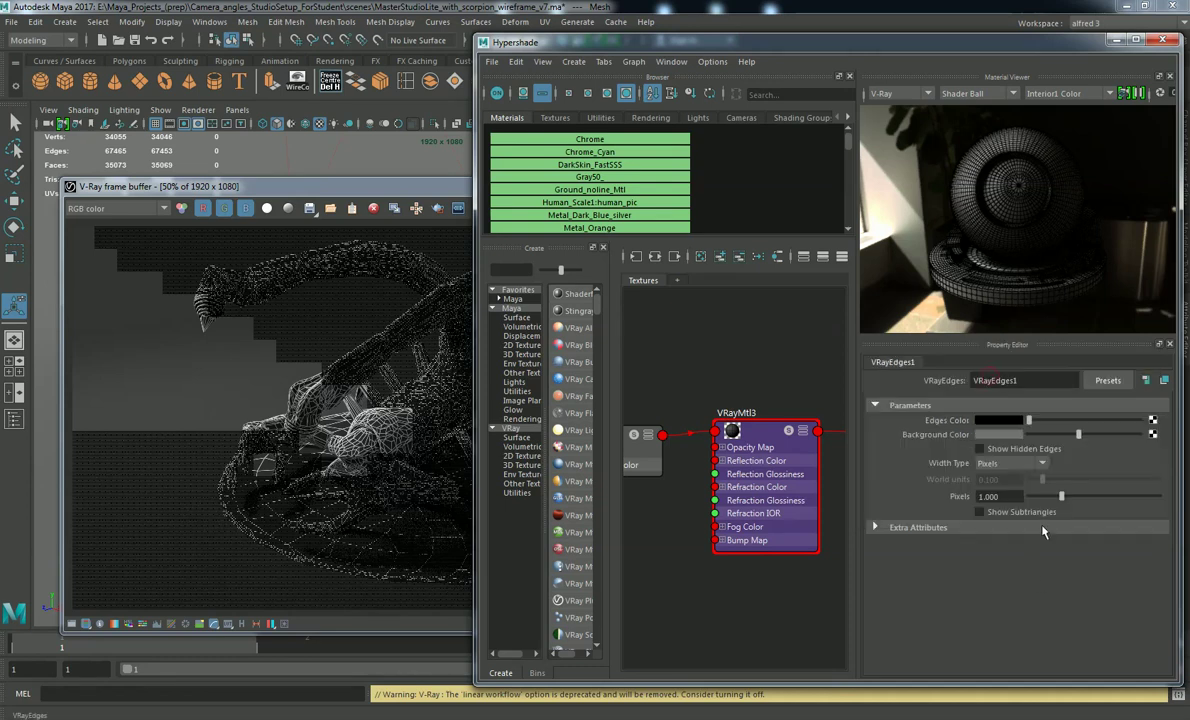
{"action": "left_click", "coordinate": [309, 296]}
- Render the scorpion, zoom in to check the black edges, then stop it at about 31%
{"action": "left_click", "coordinate": [750, 209]}
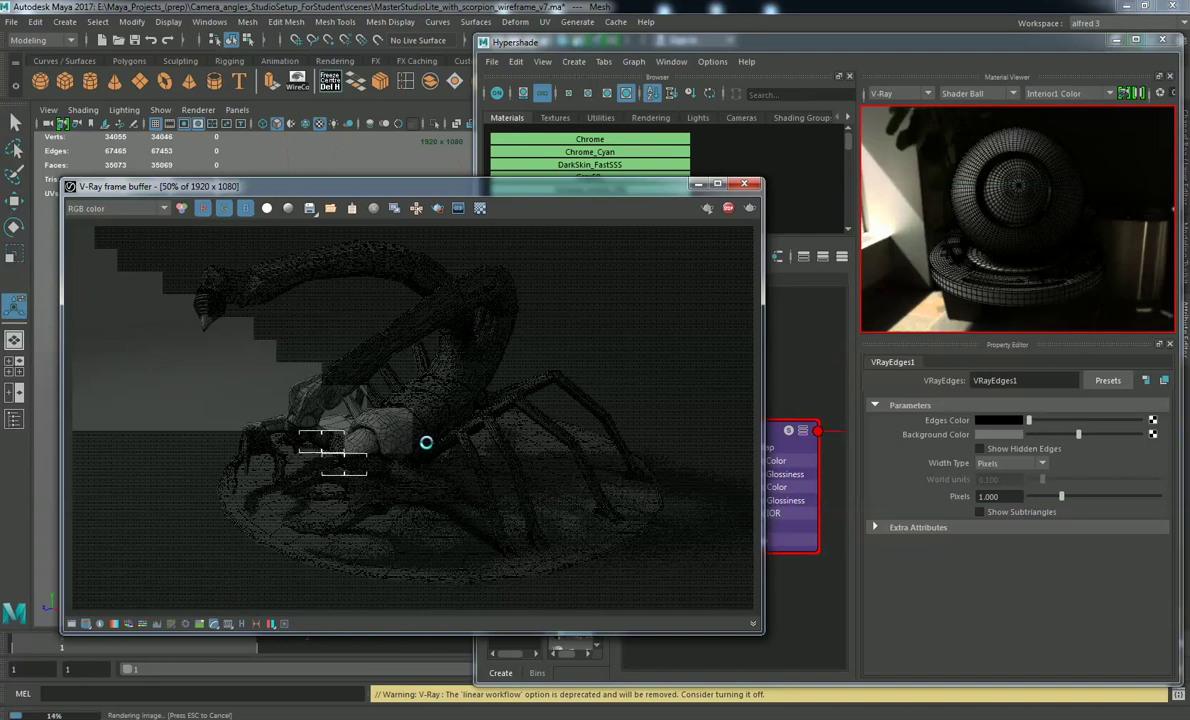
{"action": "double_click", "coordinate": [347, 432]}
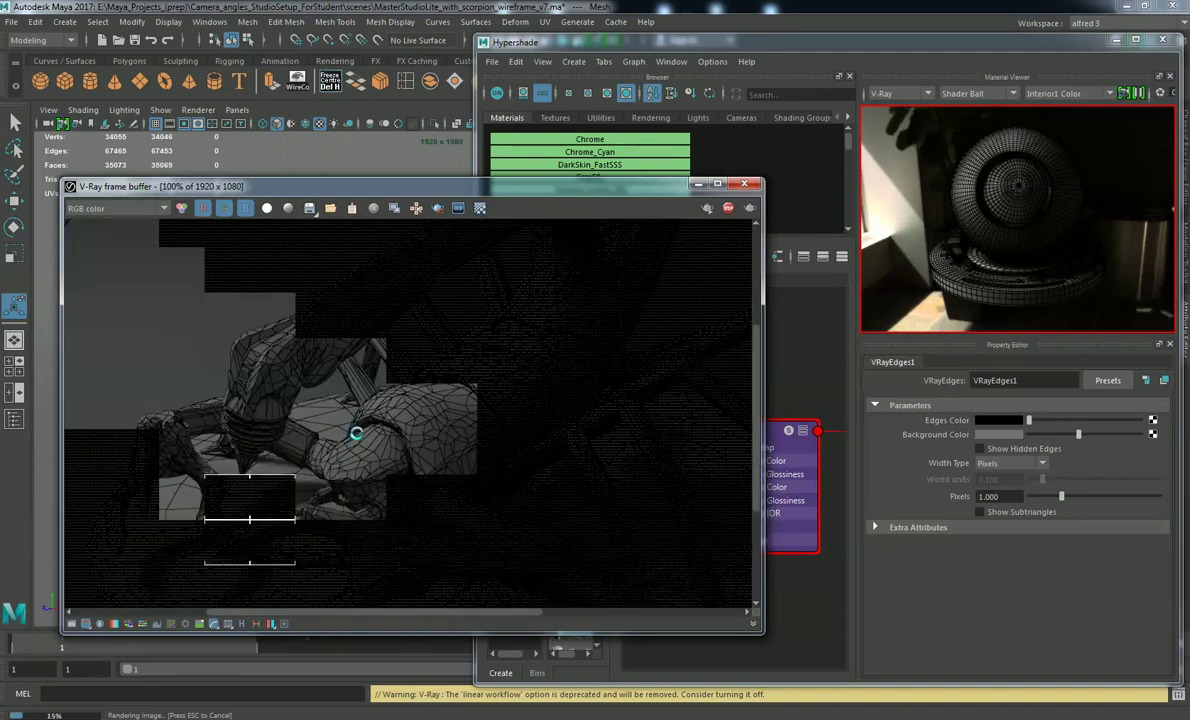
{"action": "scroll", "coordinate": [356, 433], "scroll_direction": "down", "scroll_amount": 1}
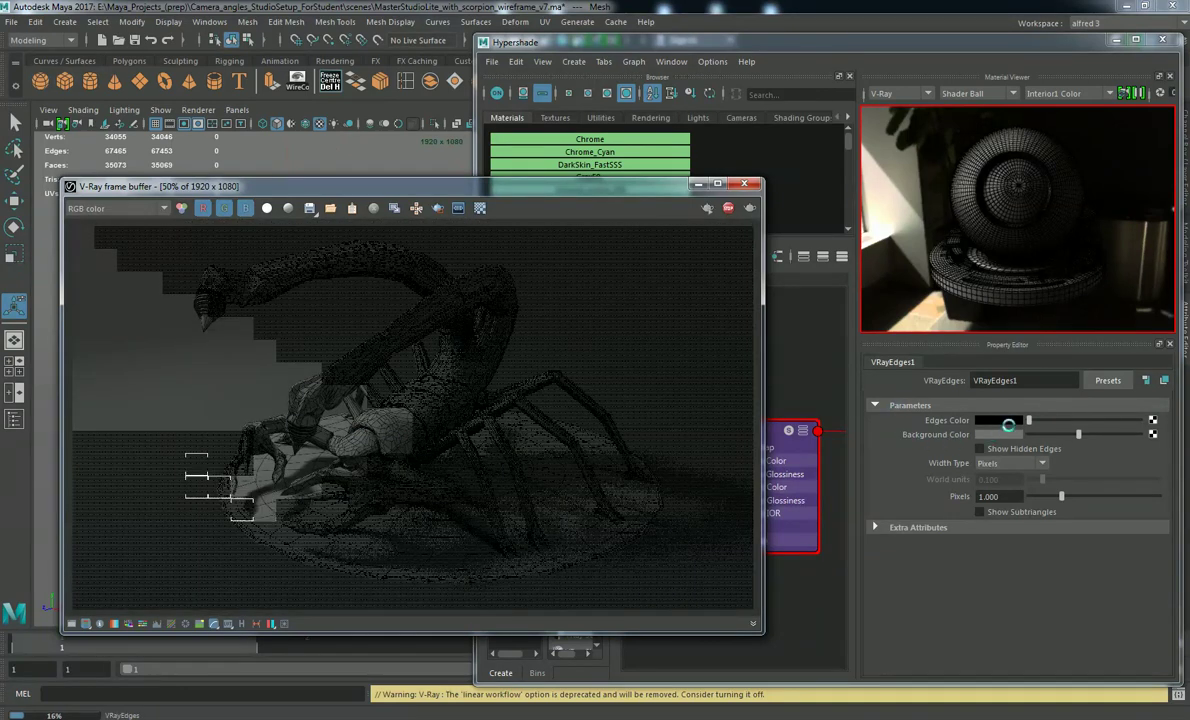
{"action": "scroll", "coordinate": [274, 486], "scroll_direction": "up", "scroll_amount": 1}
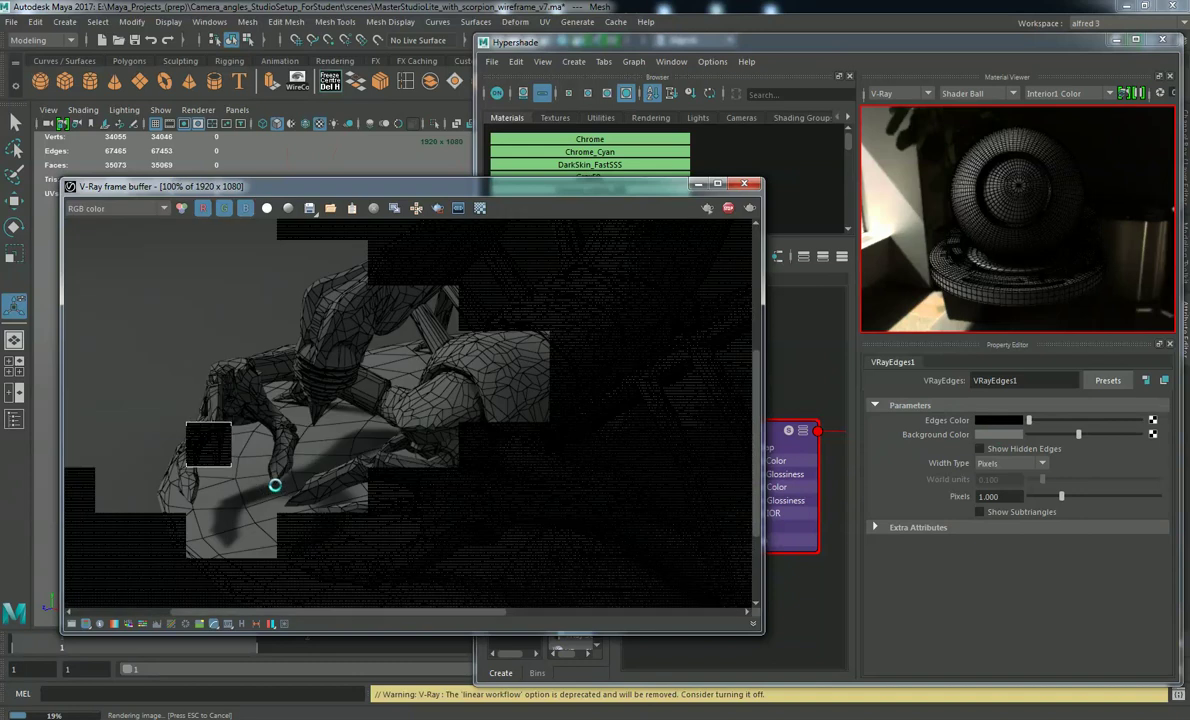
{"action": "scroll", "coordinate": [579, 460], "scroll_direction": "down", "scroll_amount": 1}
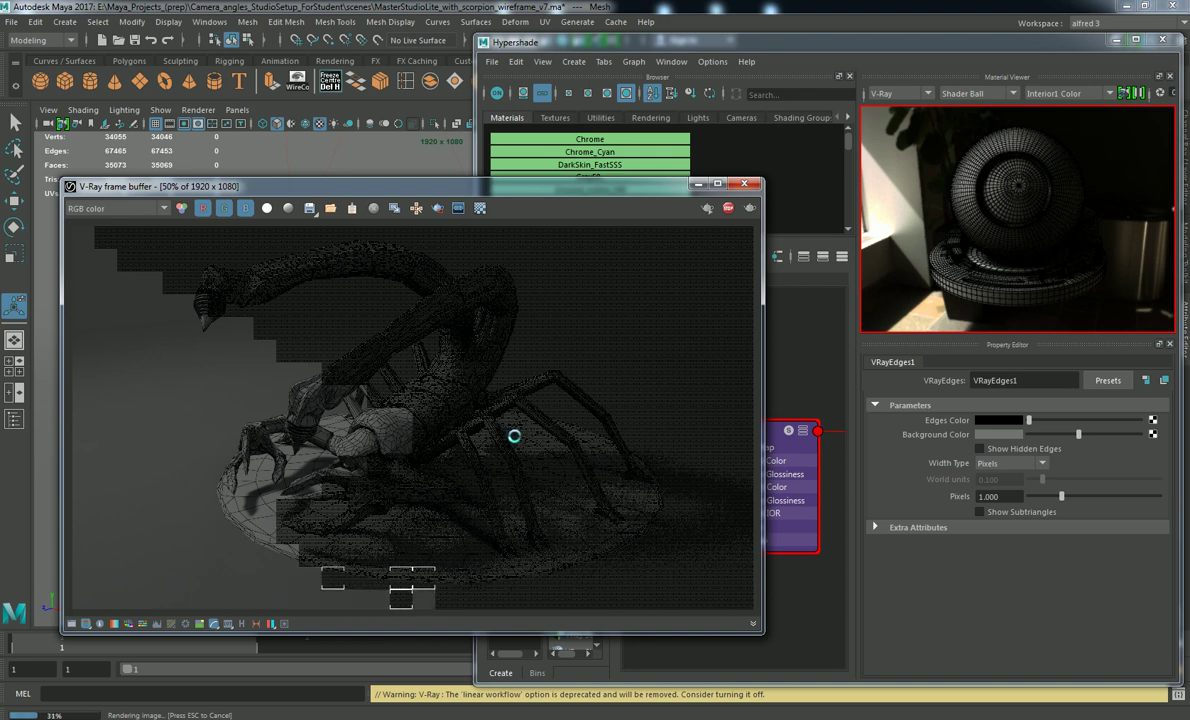
{"action": "key", "text": "Escape"}
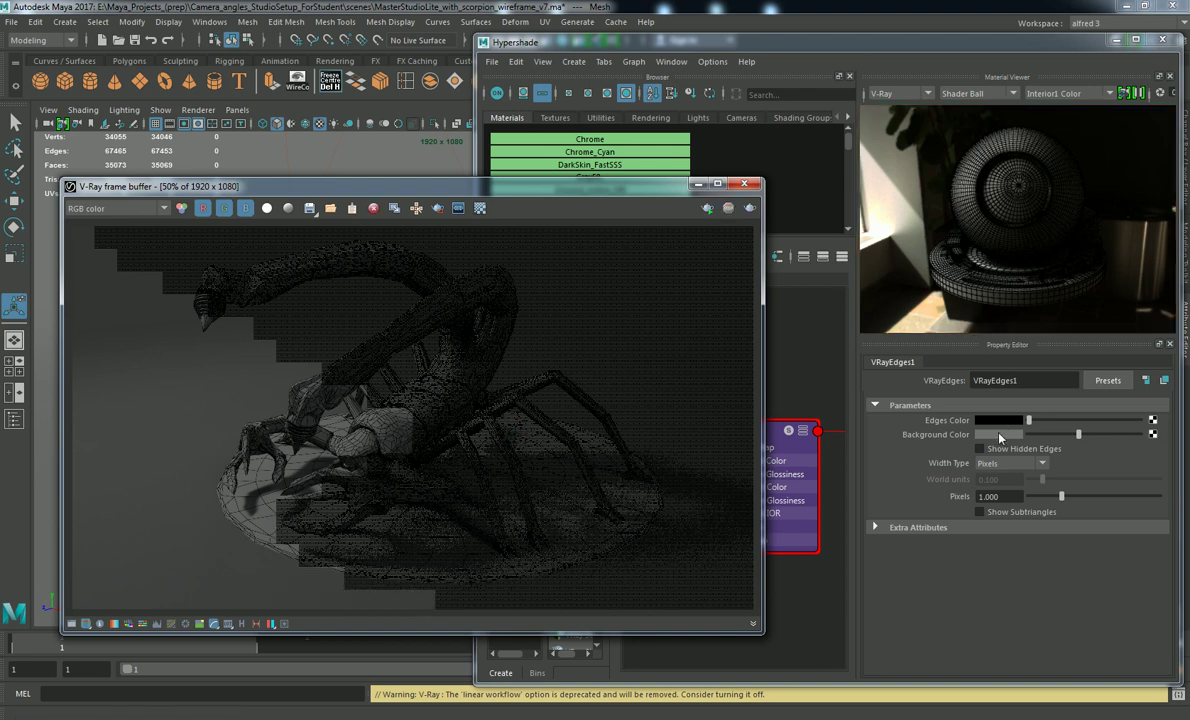
- Lower the VRayEdges1 background grey value from 0.451 to 0.341 and re-render the scorpion
{"action": "left_click", "coordinate": [999, 435]}
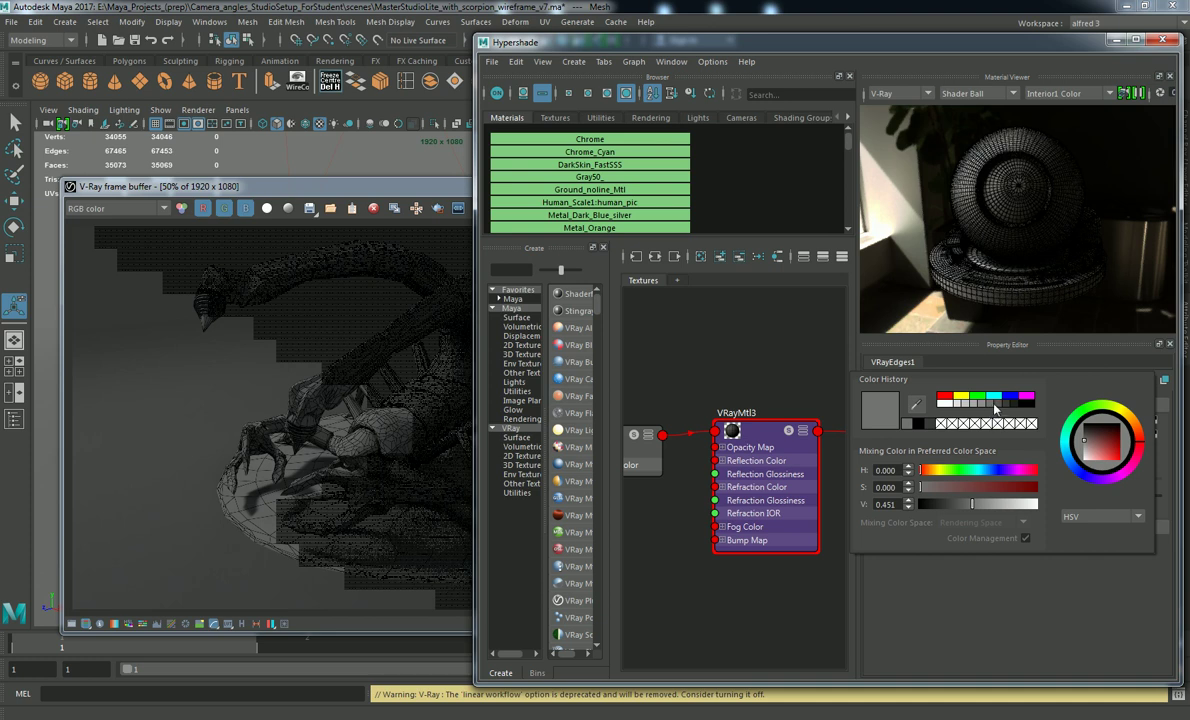
{"action": "left_click", "coordinate": [997, 405]}
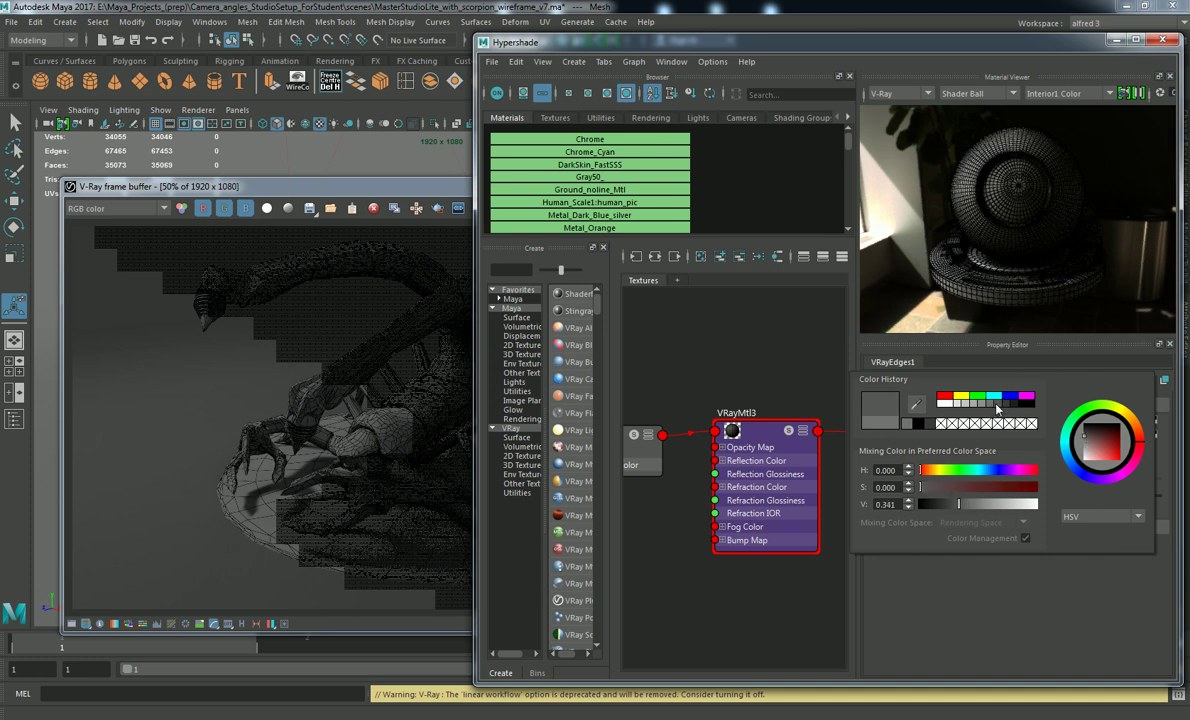
{"action": "left_click", "coordinate": [398, 404]}
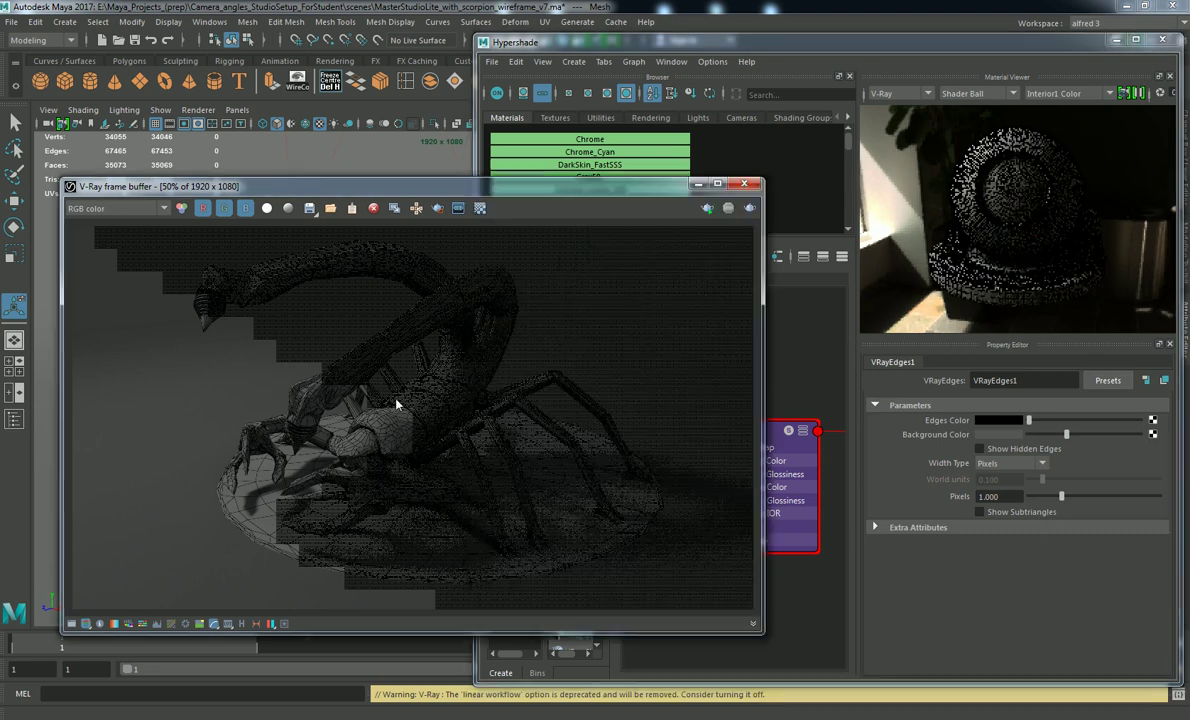
{"action": "left_click", "coordinate": [753, 208]}
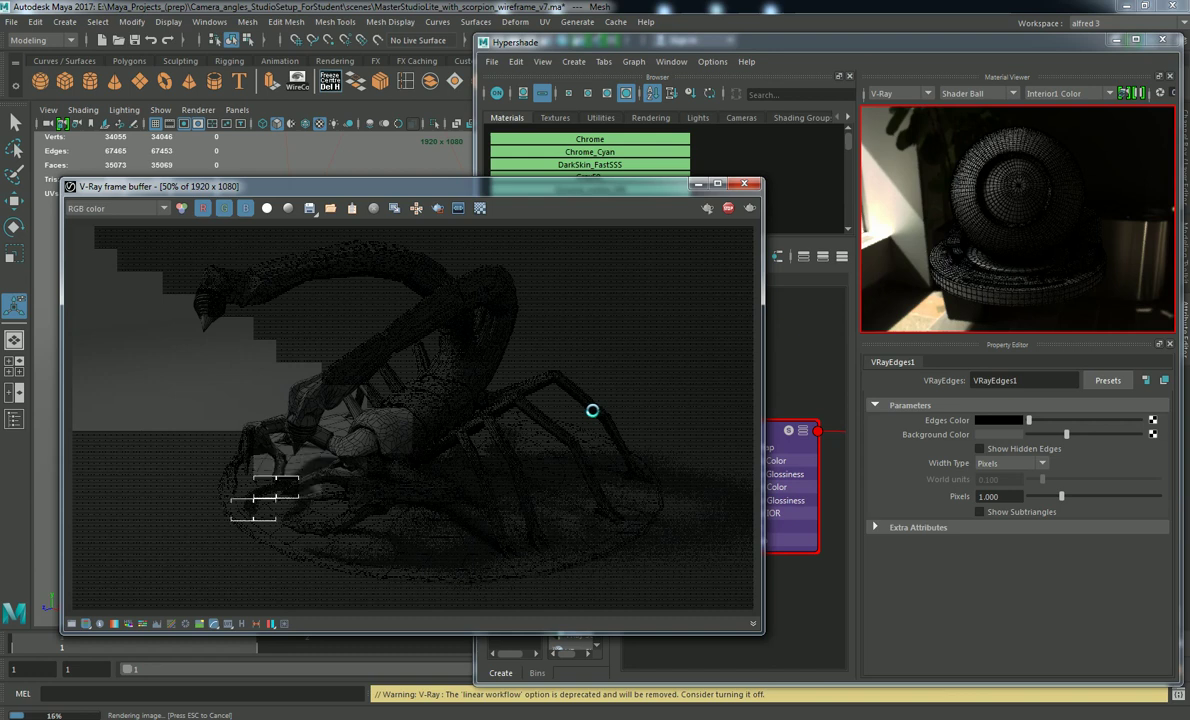
- Bring the Explorer window forward, go up to the project folder, and reopen images
{"action": "mouse_move", "coordinate": [372, 716]}
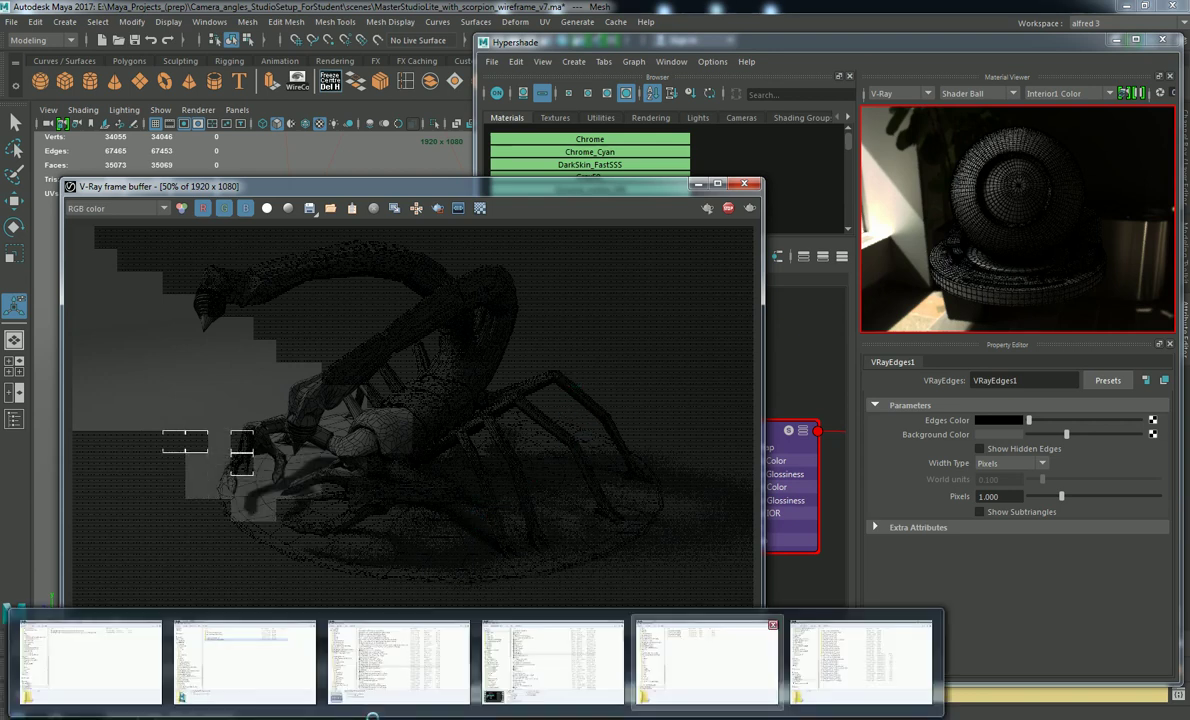
{"action": "left_click", "coordinate": [372, 716]}
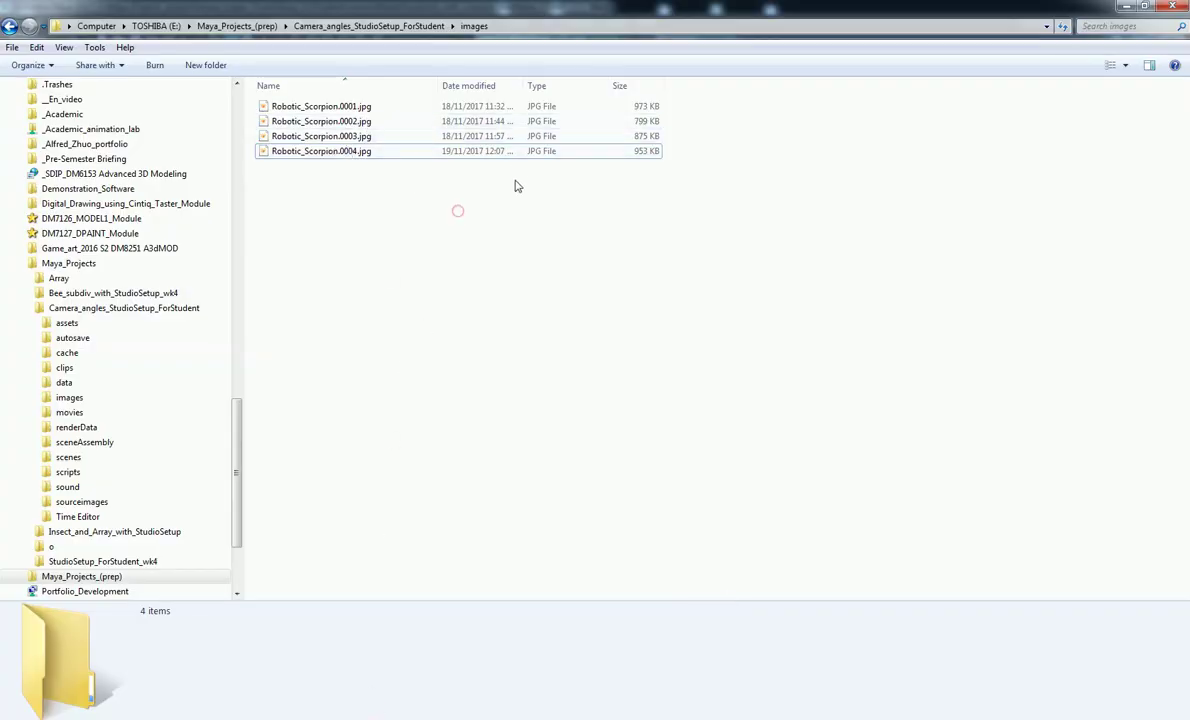
{"action": "left_click_drag", "start_coordinate": [516, 186], "coordinate": [398, 116]}
{"action": "key", "text": "BackSpace"}
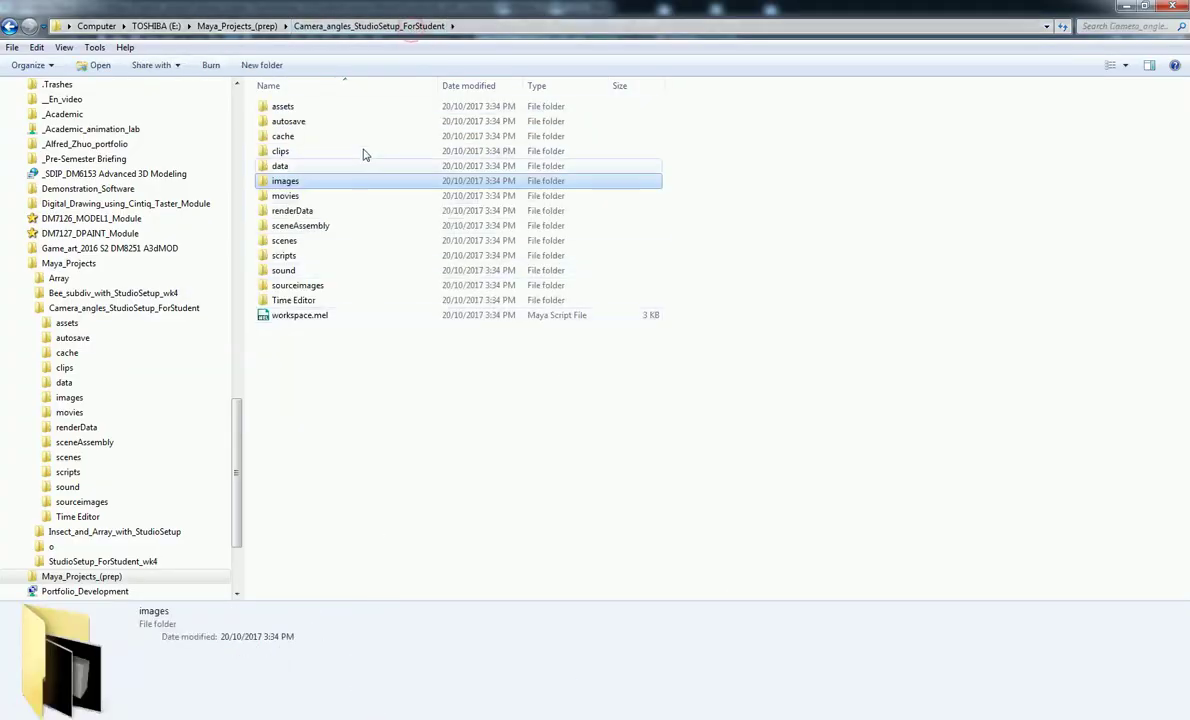
{"action": "left_click_drag", "start_coordinate": [547, 446], "coordinate": [380, 93]}
{"action": "left_click_drag", "start_coordinate": [529, 332], "coordinate": [398, 88]}
{"action": "left_click_drag", "start_coordinate": [813, 361], "coordinate": [552, 390]}
{"action": "left_click", "coordinate": [300, 186]}
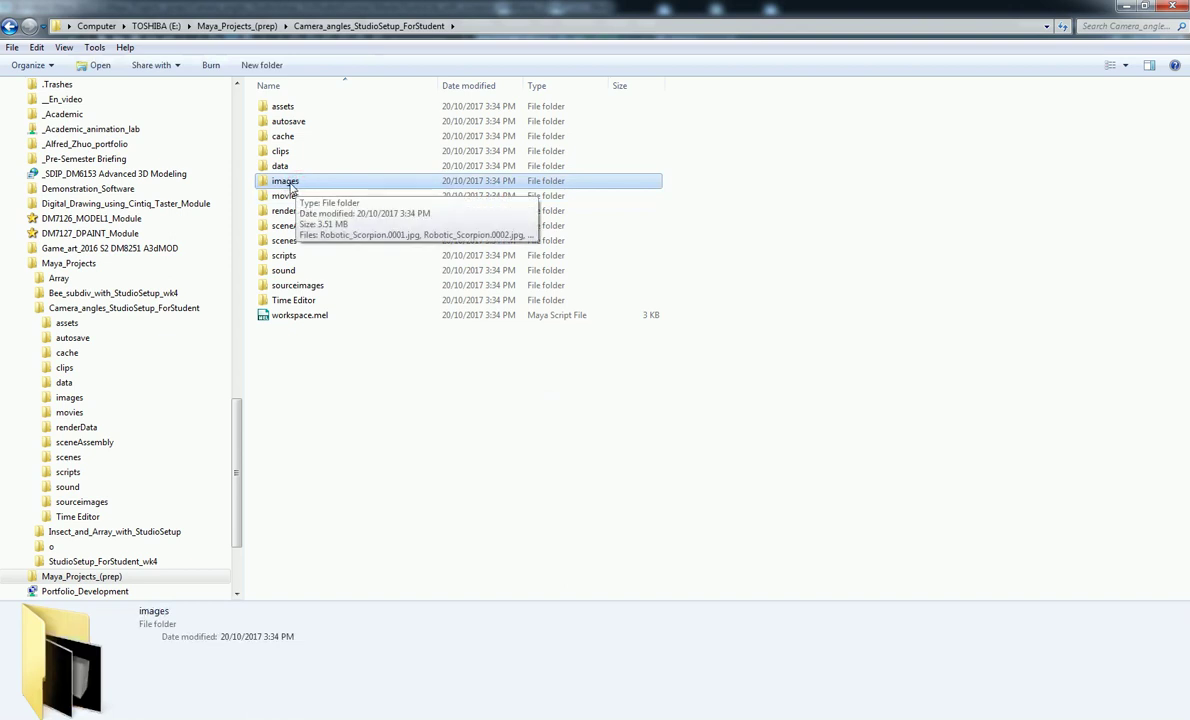
{"action": "double_click", "coordinate": [291, 186]}
- Preview Robotic_Scorpion renders 0004, 0001, 0002 and 0003, ending with 0001.jpg selected
{"action": "left_click_drag", "start_coordinate": [612, 268], "coordinate": [393, 138]}
{"action": "left_click", "coordinate": [392, 108]}
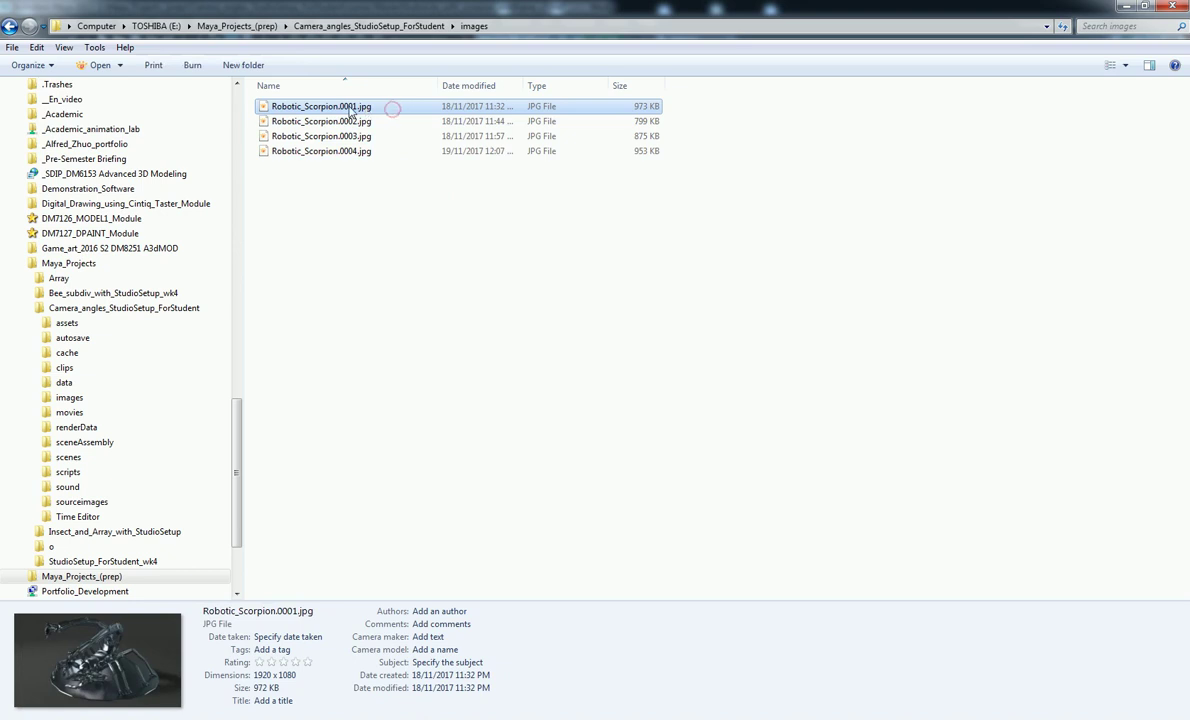
{"action": "left_click", "coordinate": [330, 121]}
{"action": "left_click", "coordinate": [330, 136]}
{"action": "left_click", "coordinate": [380, 118]}
{"action": "left_click", "coordinate": [368, 108]}
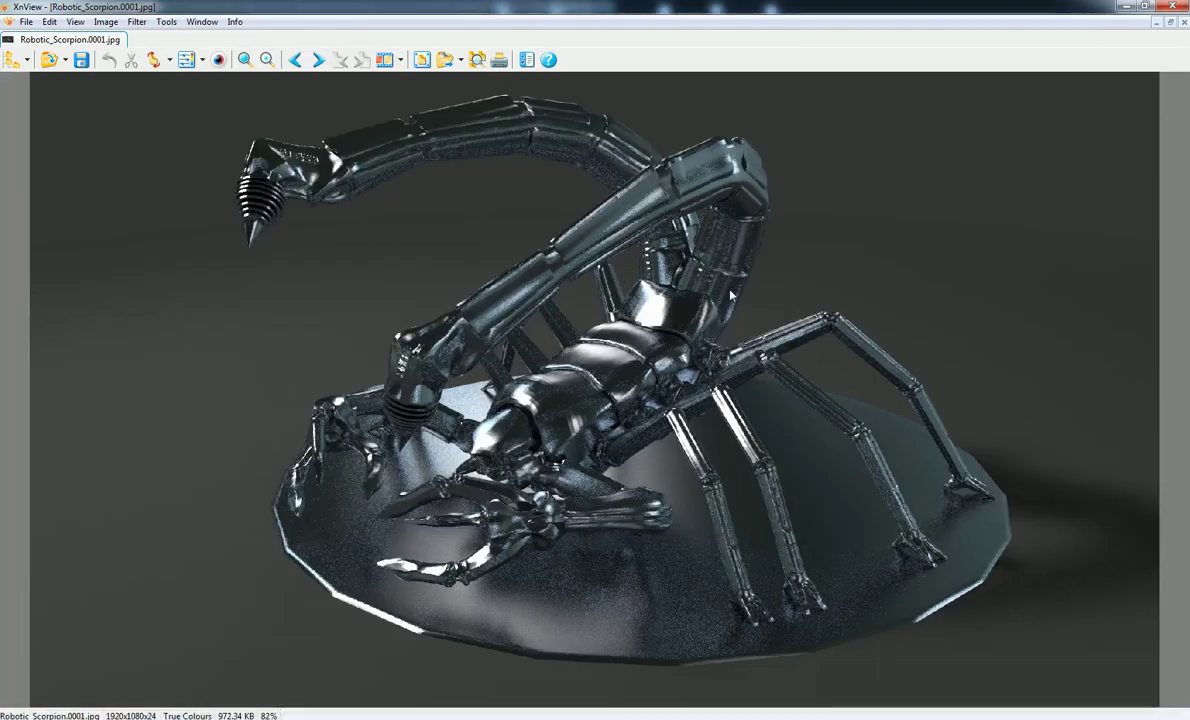
- Step forward and back through Robotic_Scorpion 0001–0004 in XnView, finishing on 0001
{"action": "scroll", "coordinate": [790, 314], "scroll_direction": "down", "scroll_amount": 1}
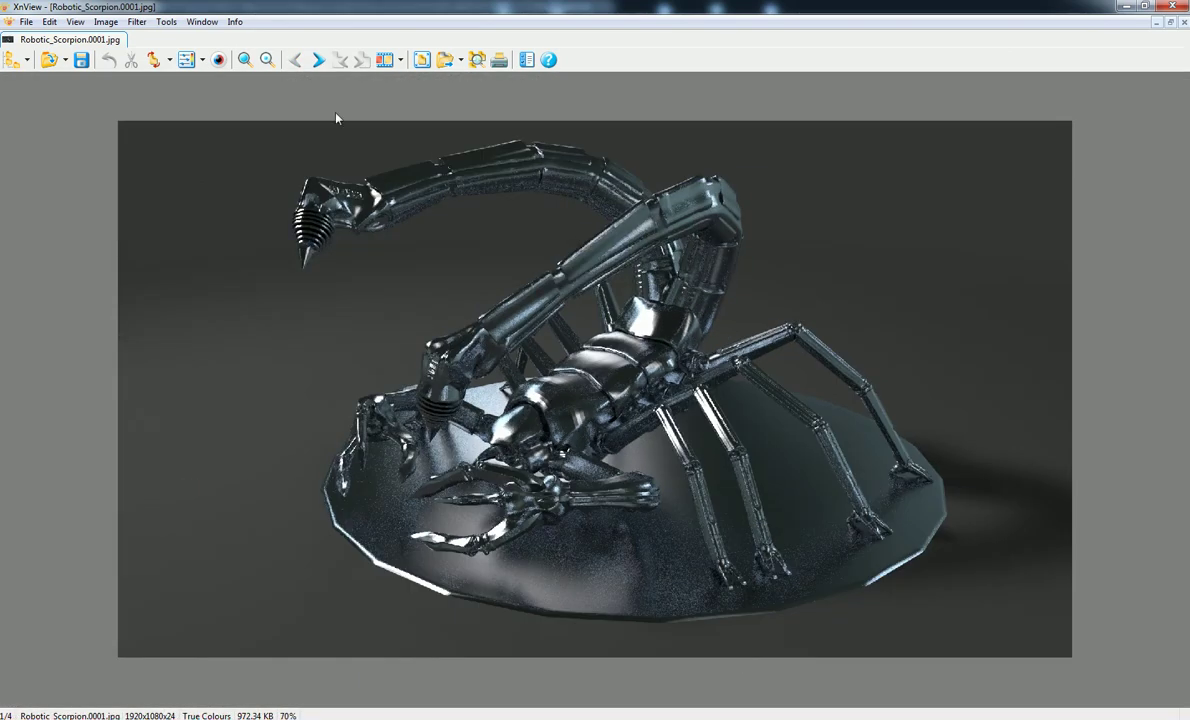
{"action": "left_click", "coordinate": [320, 62]}
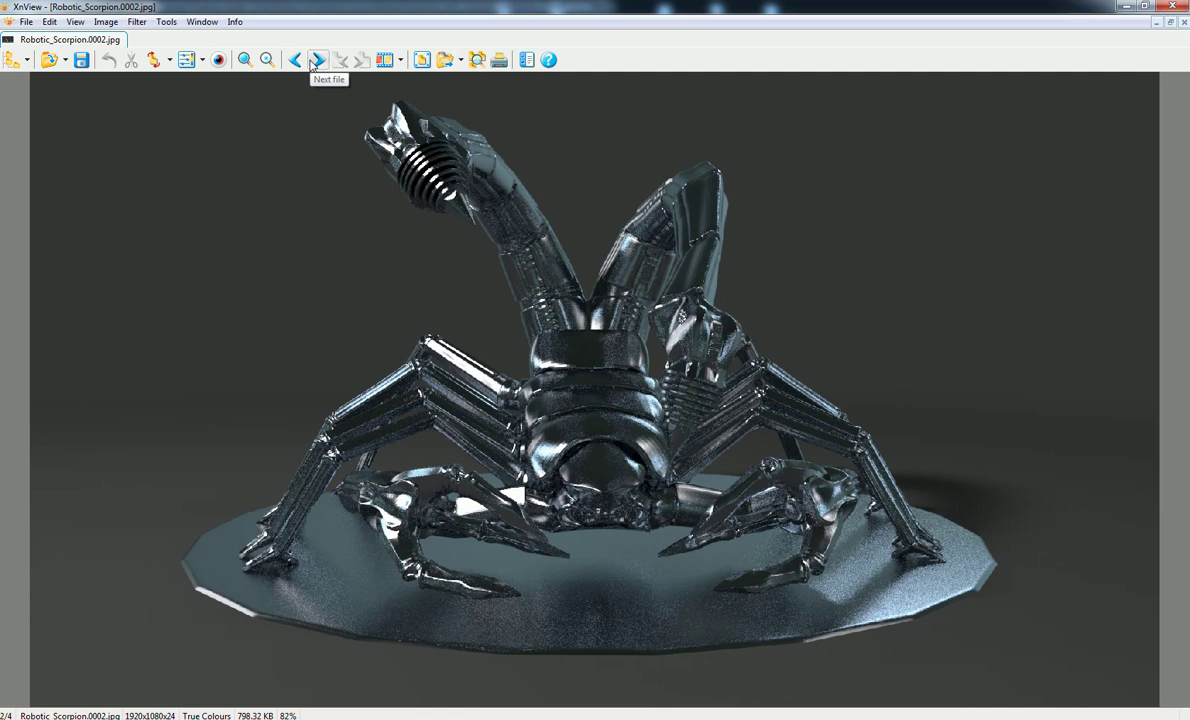
{"action": "left_click", "coordinate": [311, 64]}
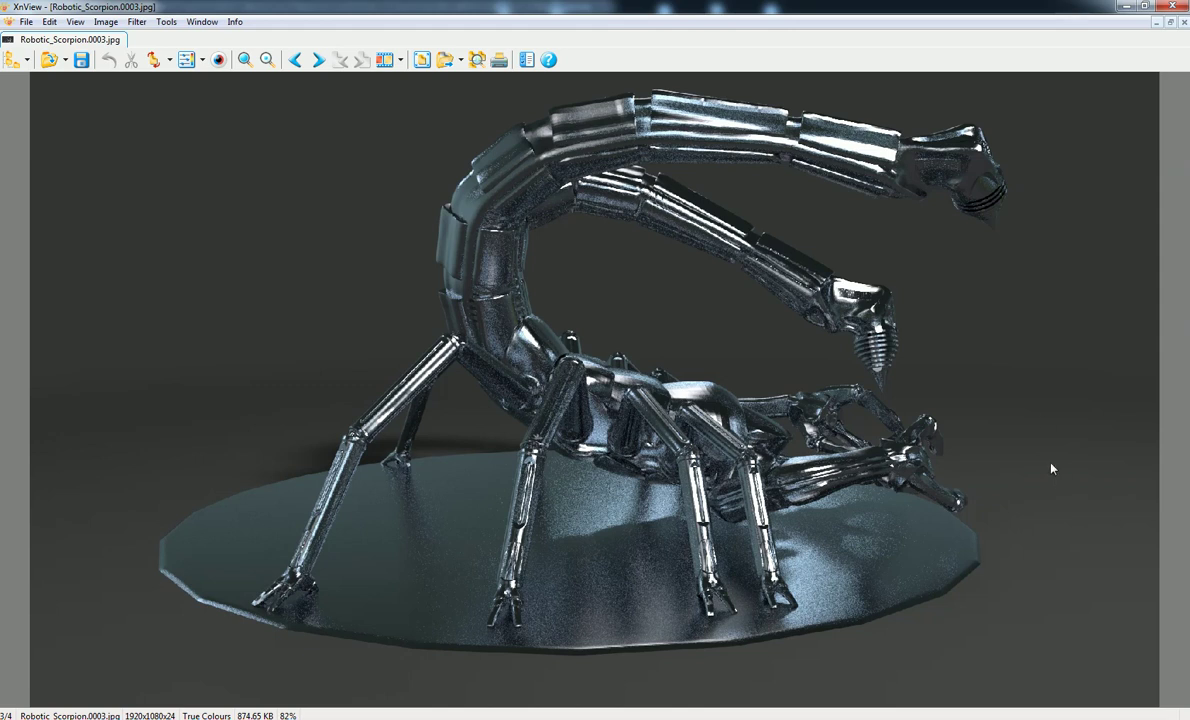
{"action": "left_click", "coordinate": [316, 62]}
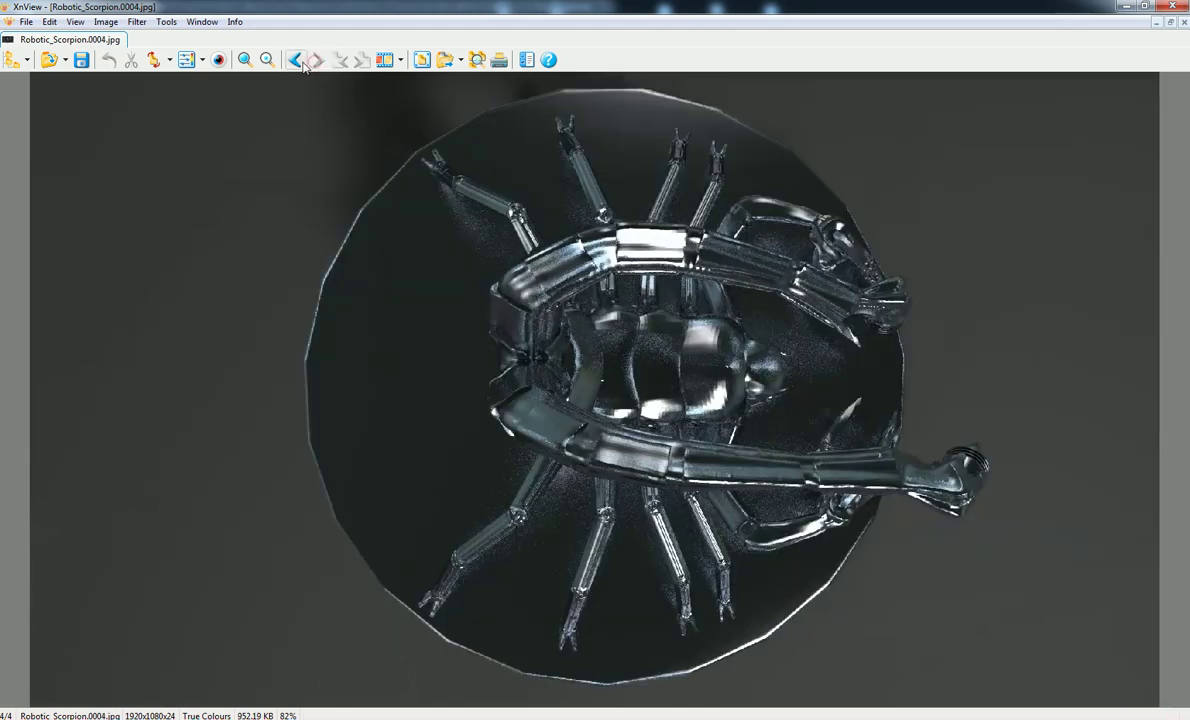
{"action": "left_click", "coordinate": [295, 61]}
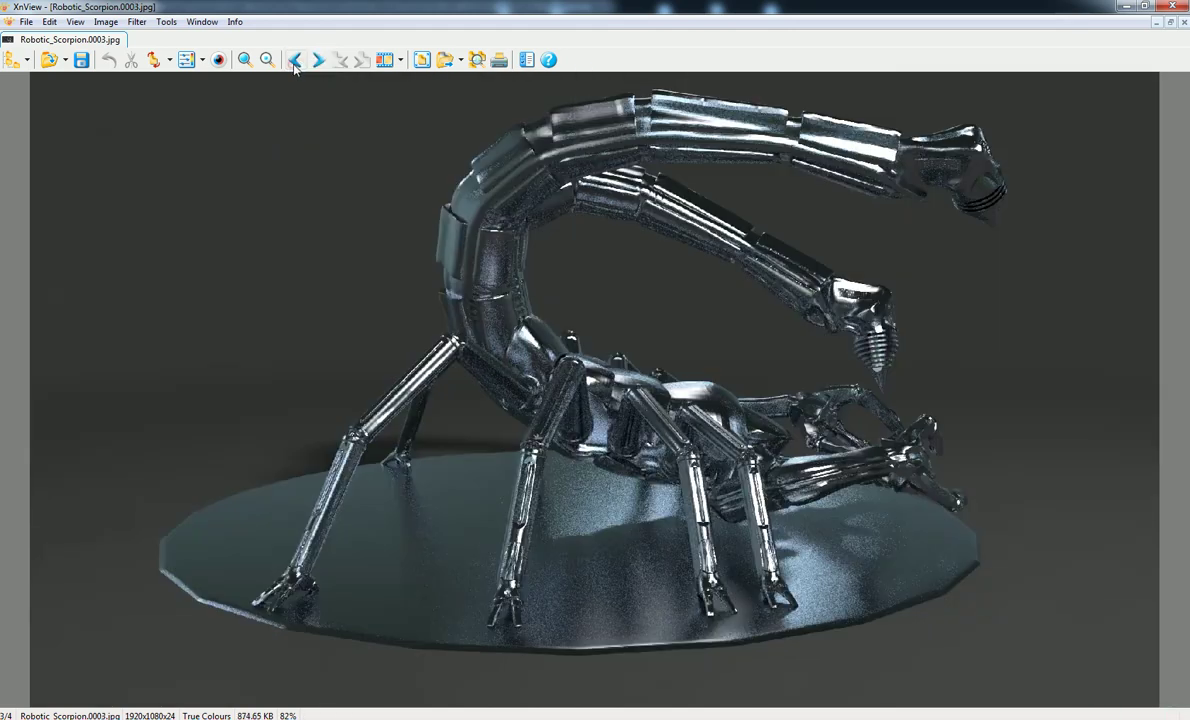
{"action": "left_click", "coordinate": [295, 61]}
{"action": "left_click", "coordinate": [295, 61]}
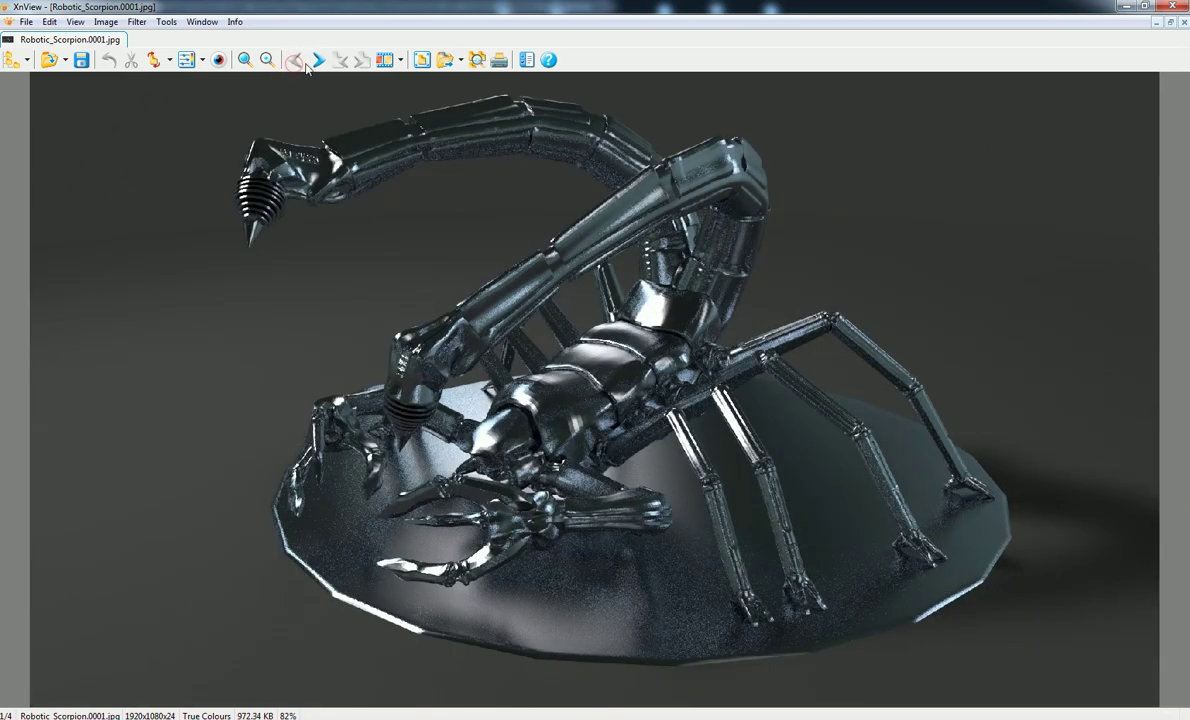
{"action": "left_click", "coordinate": [314, 63]}
{"action": "left_click", "coordinate": [314, 63]}
{"action": "left_click", "coordinate": [314, 63]}
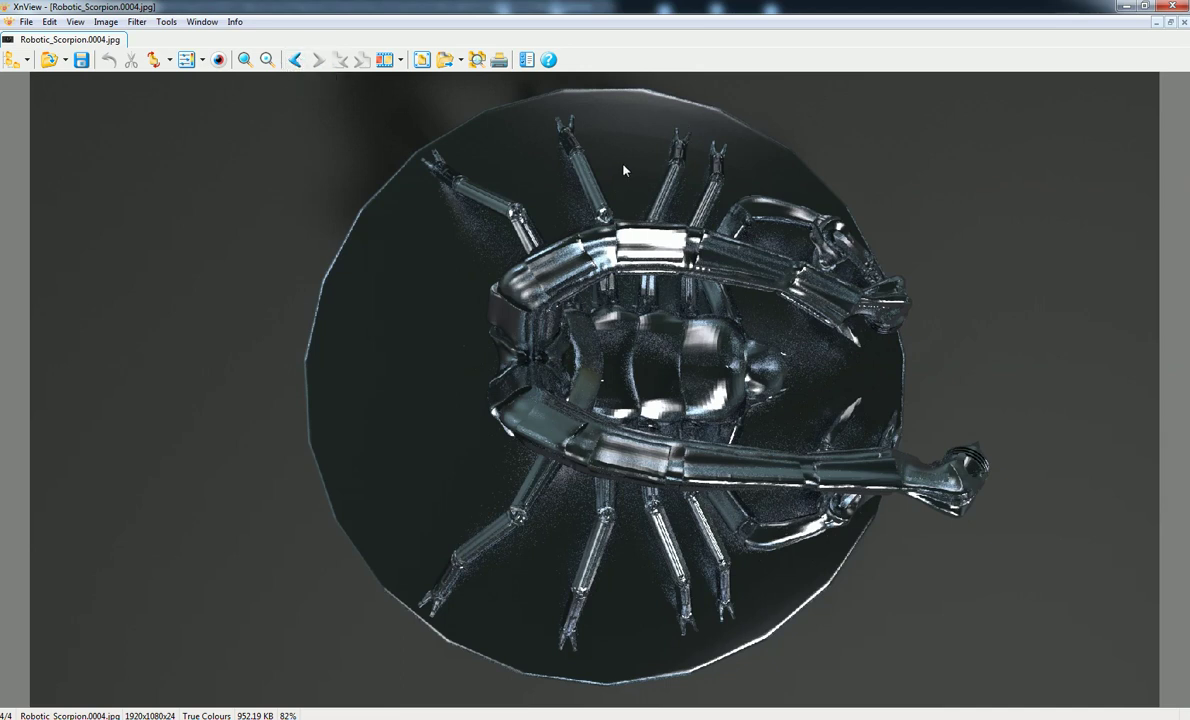
{"action": "left_click", "coordinate": [295, 60]}
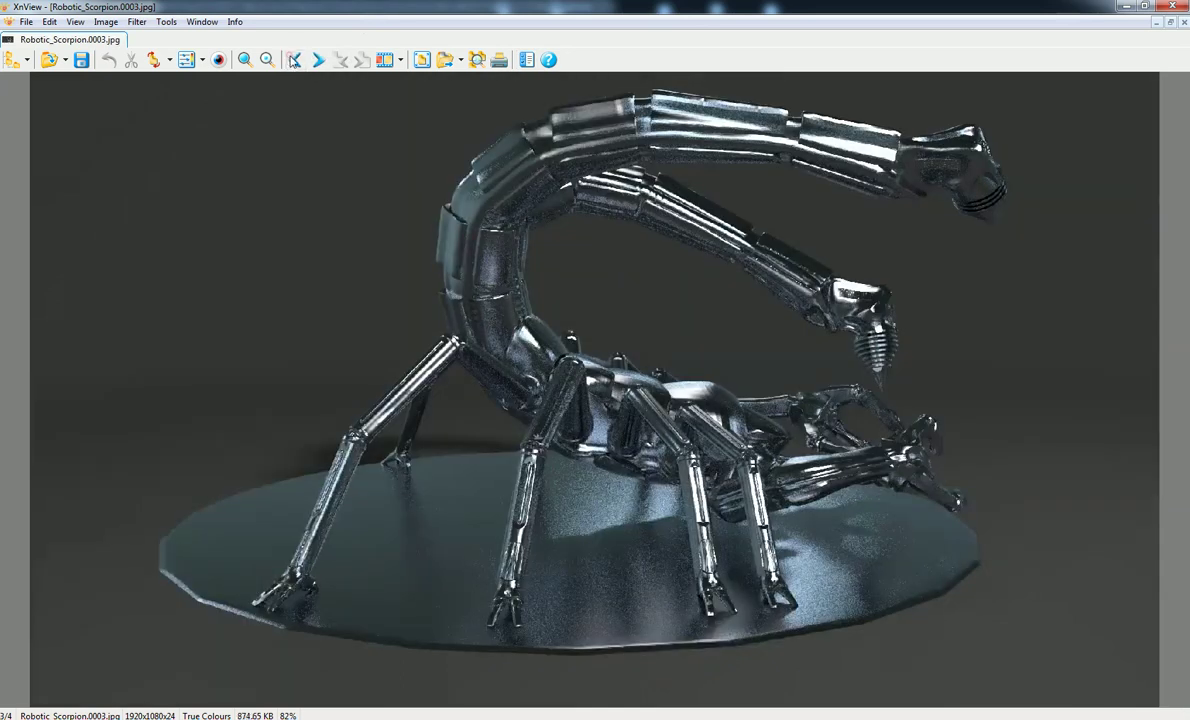
{"action": "left_click", "coordinate": [295, 60]}
{"action": "left_click", "coordinate": [295, 60]}
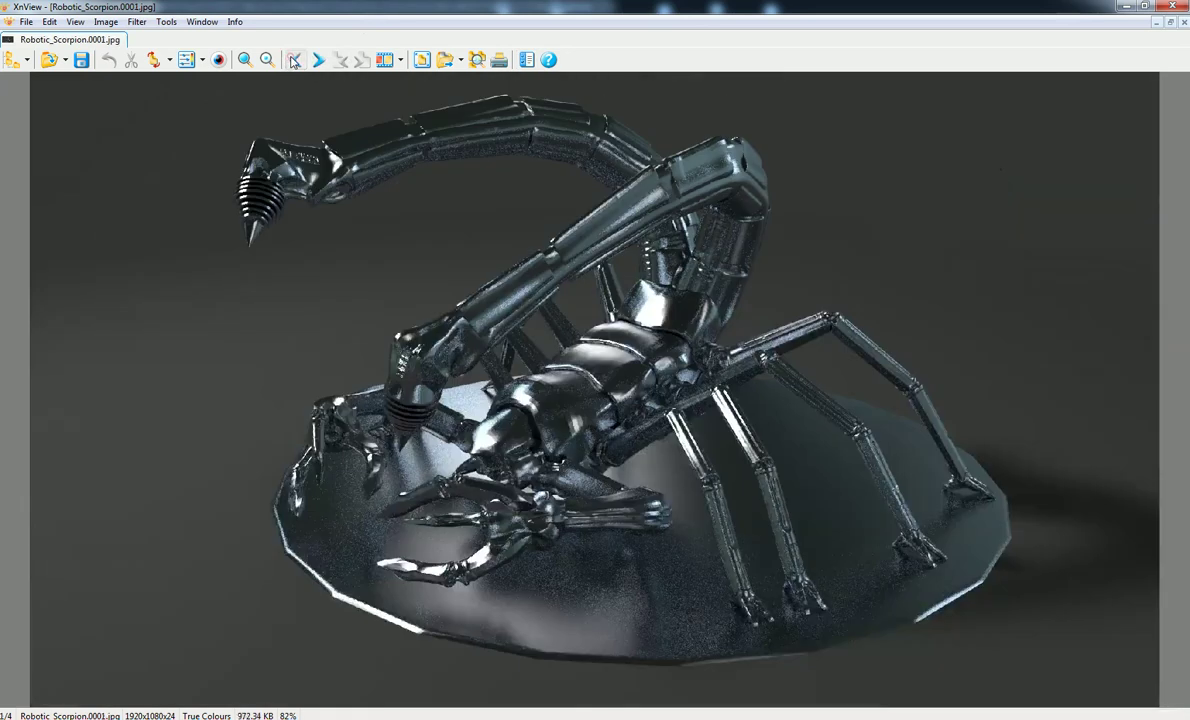
- Close XnView and clear the file selection in the images folder
{"action": "left_click", "coordinate": [1174, 6]}
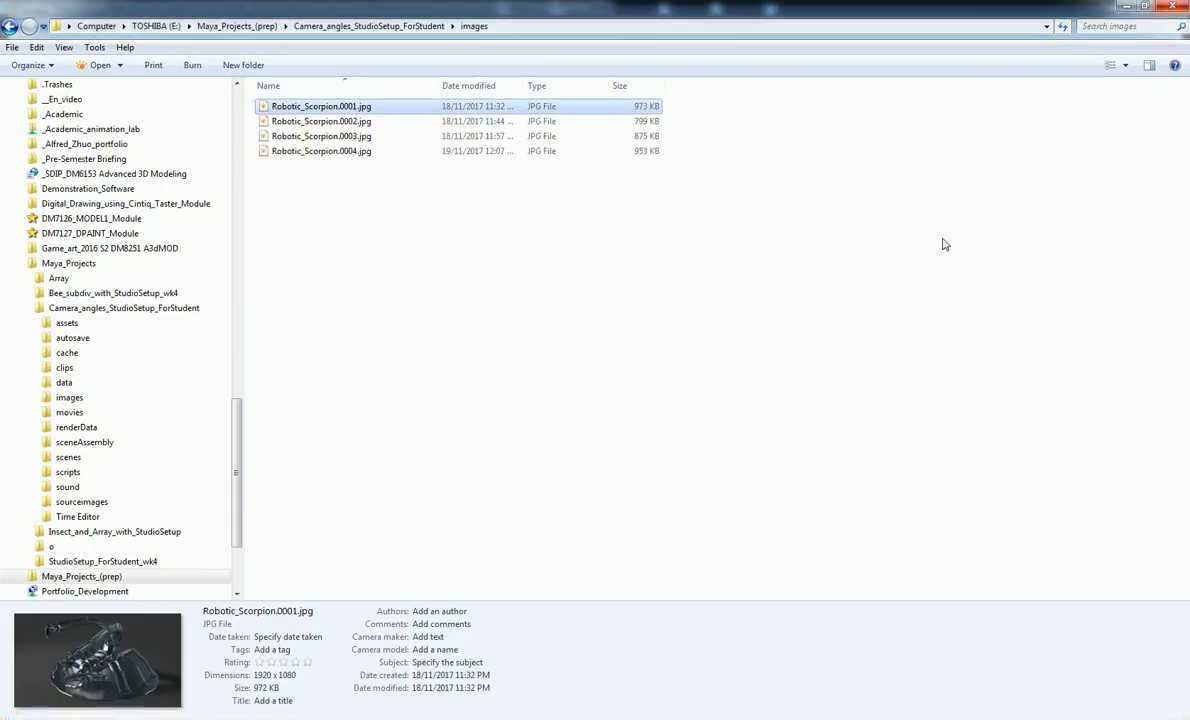
{"action": "left_click", "coordinate": [860, 320]}
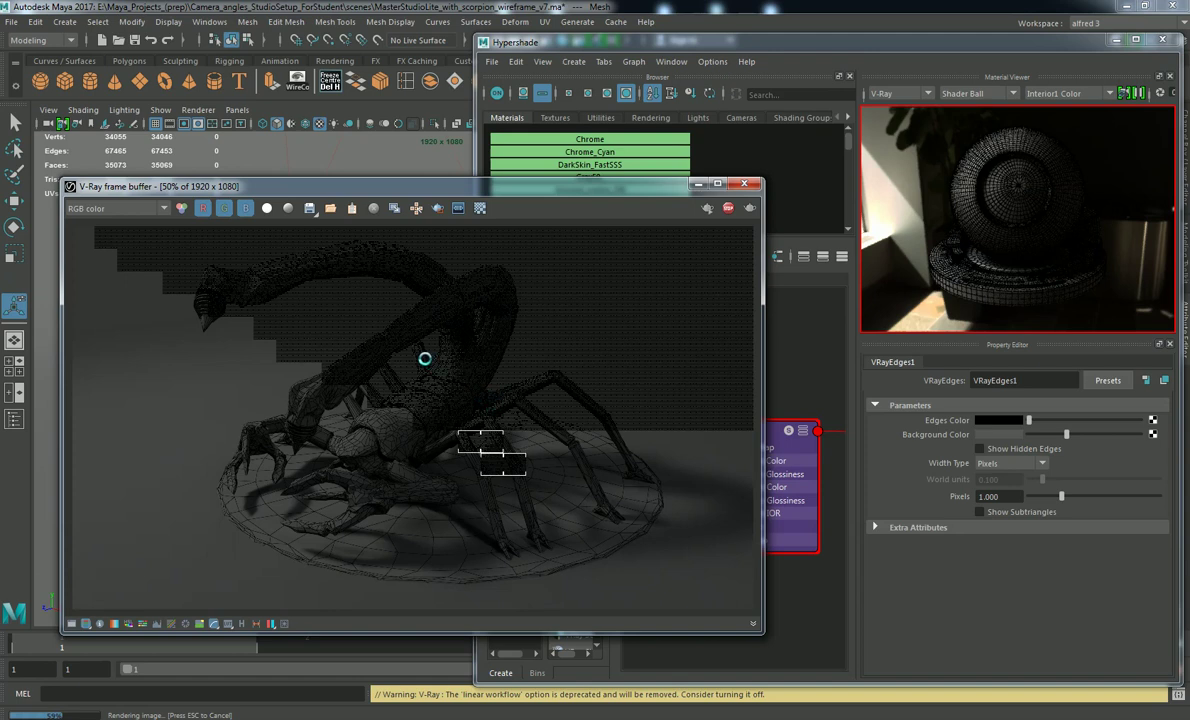
{"action": "scroll", "coordinate": [428, 352], "scroll_direction": "down", "scroll_amount": 1}
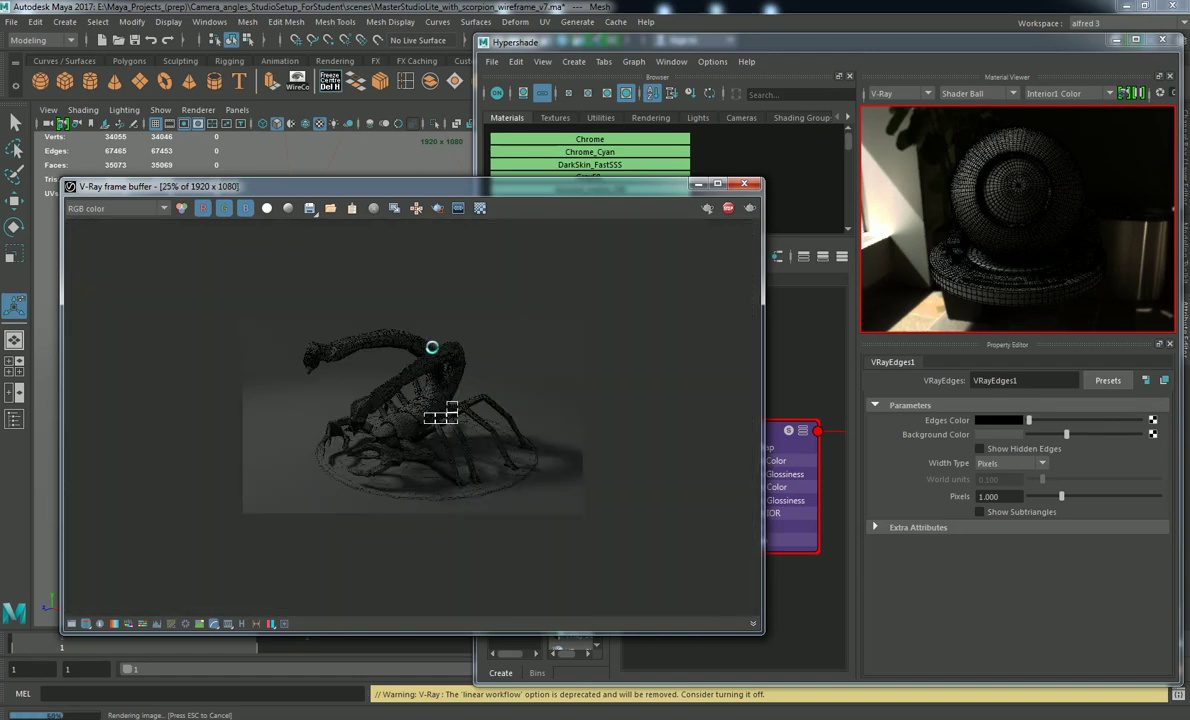
{"action": "scroll", "coordinate": [431, 347], "scroll_direction": "up", "scroll_amount": 1}
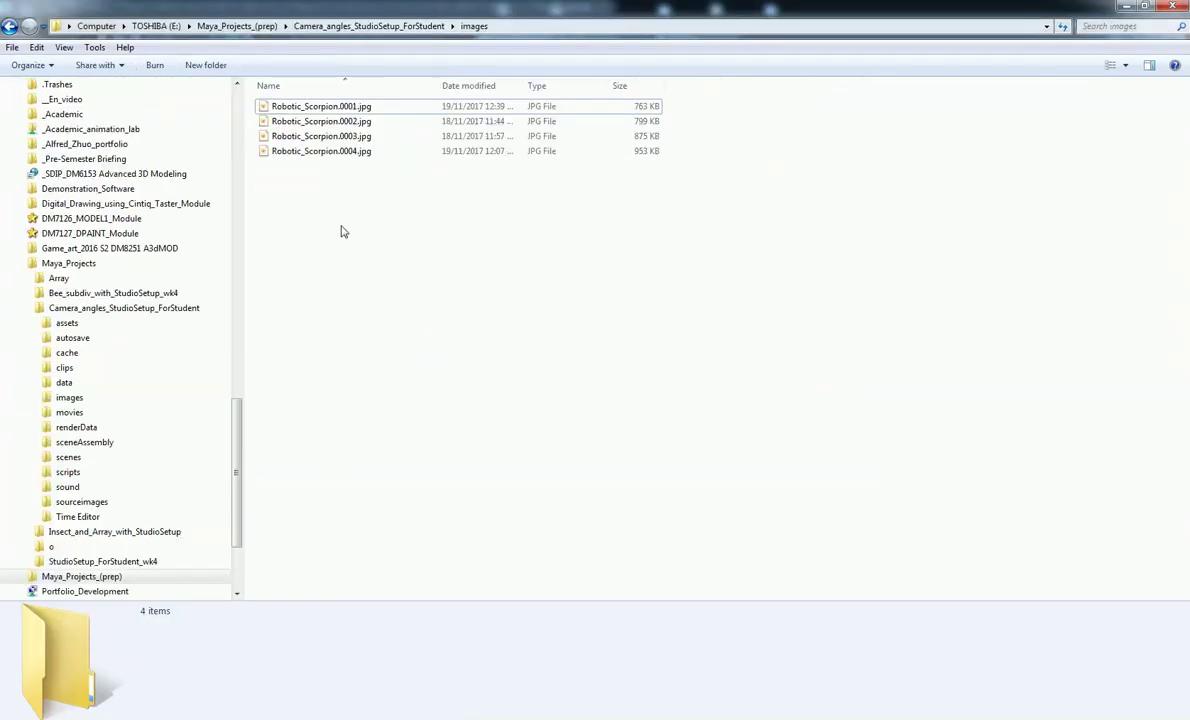
{"action": "left_click", "coordinate": [372, 107]}
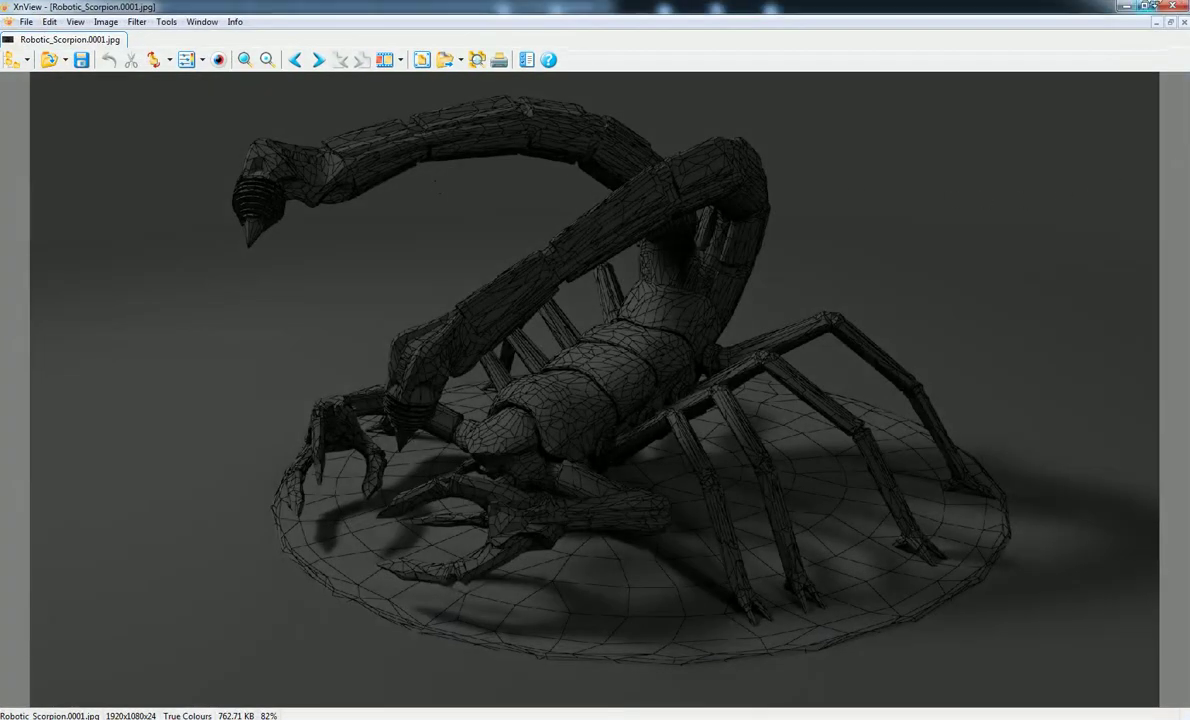
{"action": "left_click", "coordinate": [1172, 7]}
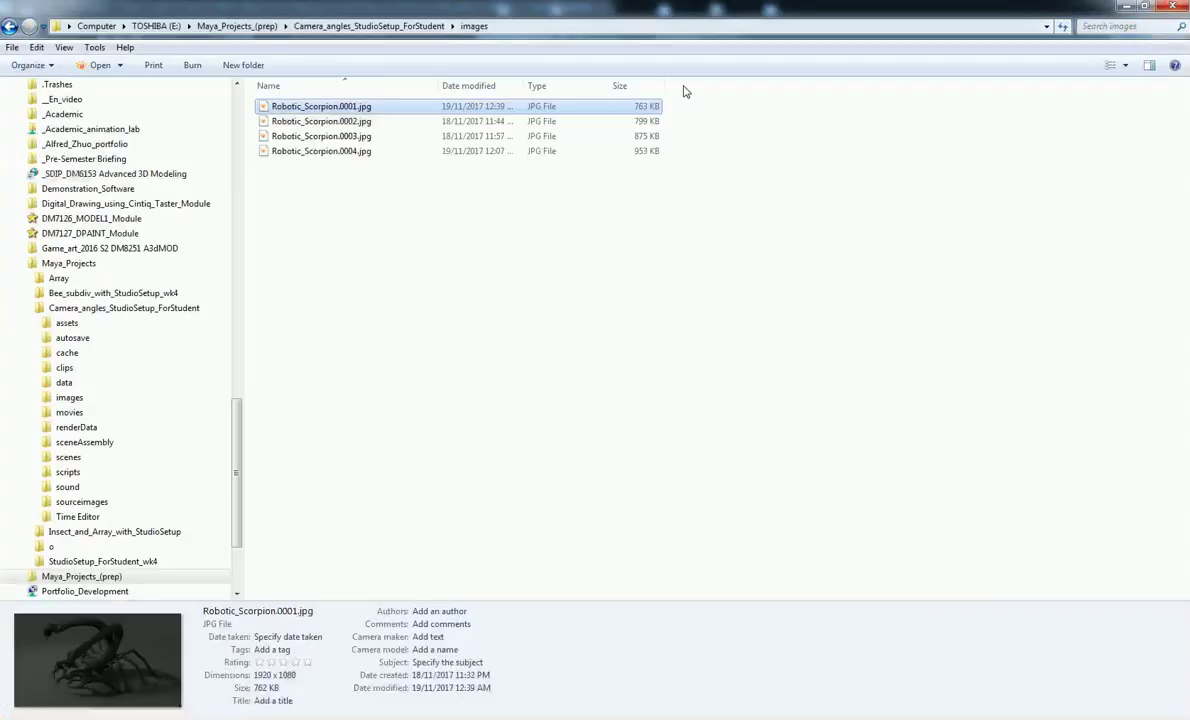
{"action": "left_click", "coordinate": [462, 120]}
{"action": "left_click", "coordinate": [501, 146], "text": "shift"}
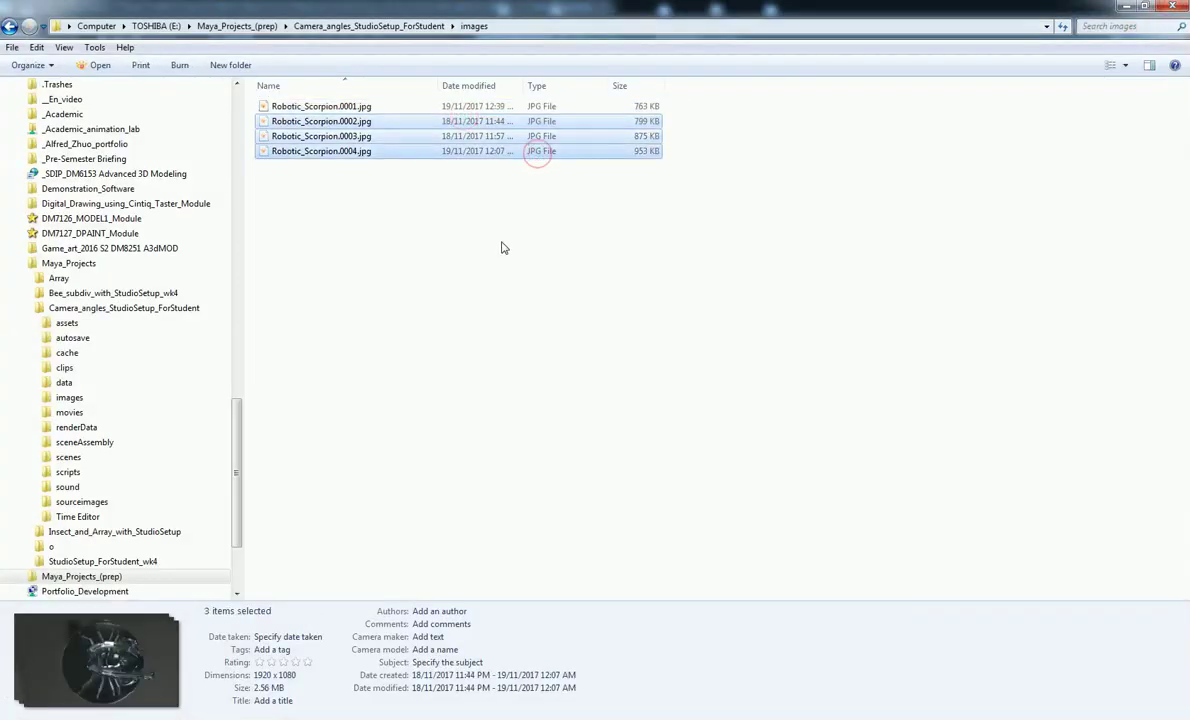
{"action": "left_click", "coordinate": [495, 236]}
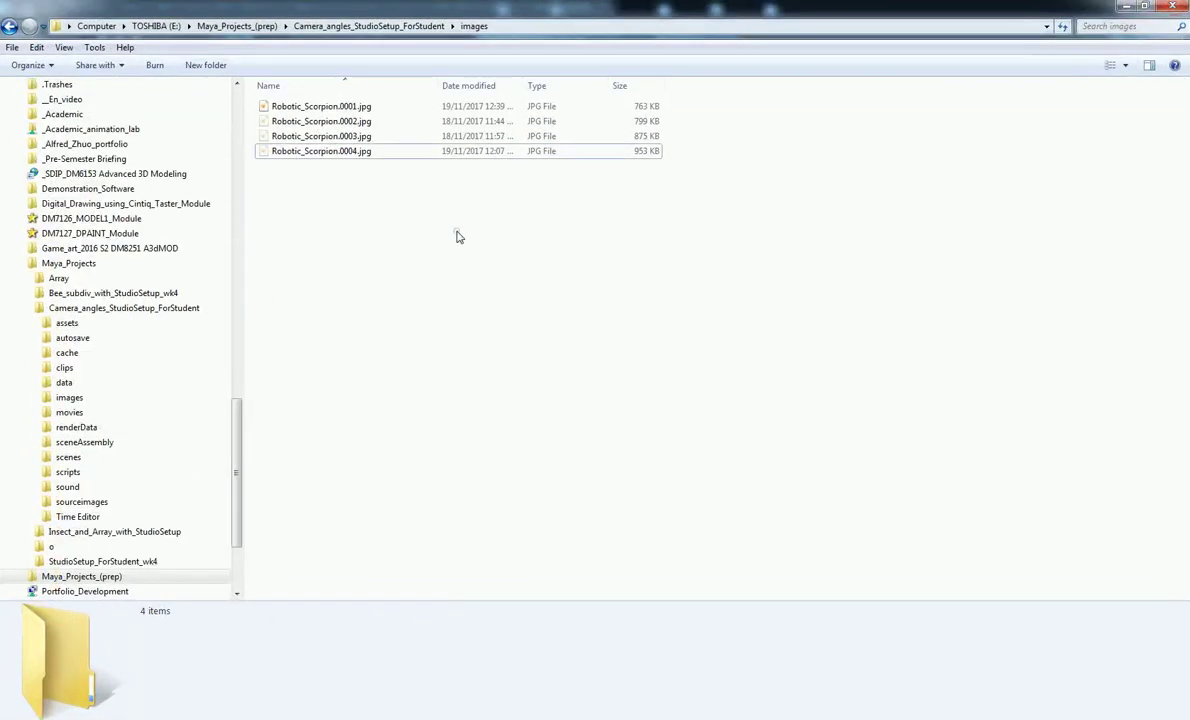
{"action": "left_click", "coordinate": [338, 106]}
{"action": "left_click", "coordinate": [384, 121]}
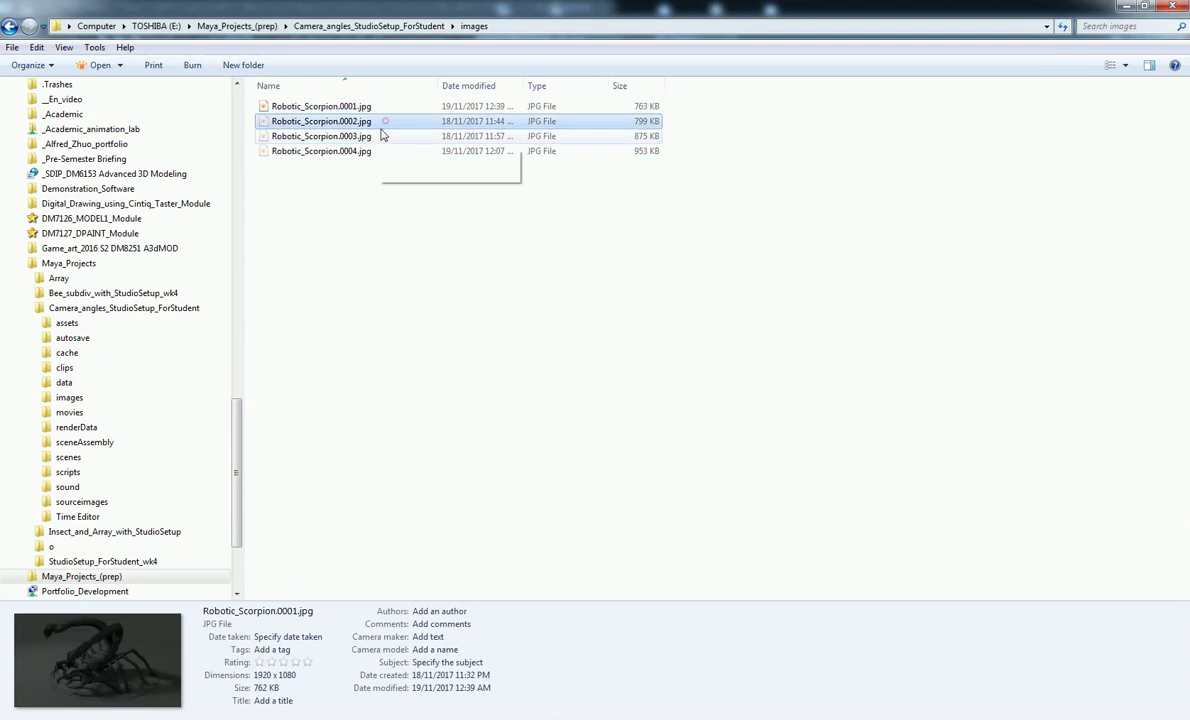
{"action": "left_click", "coordinate": [372, 195]}
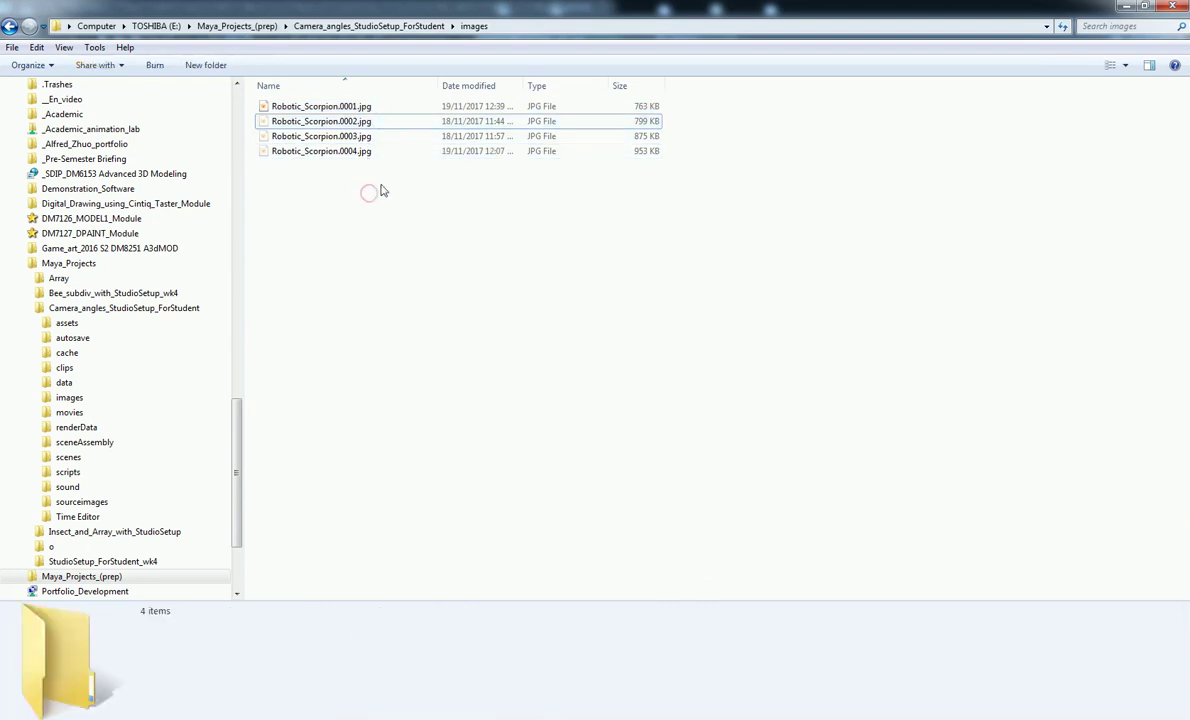
- Create a new folder named Beauty in the images folder
{"action": "right_click", "coordinate": [374, 375]}
{"action": "mouse_move", "coordinate": [372, 381]}
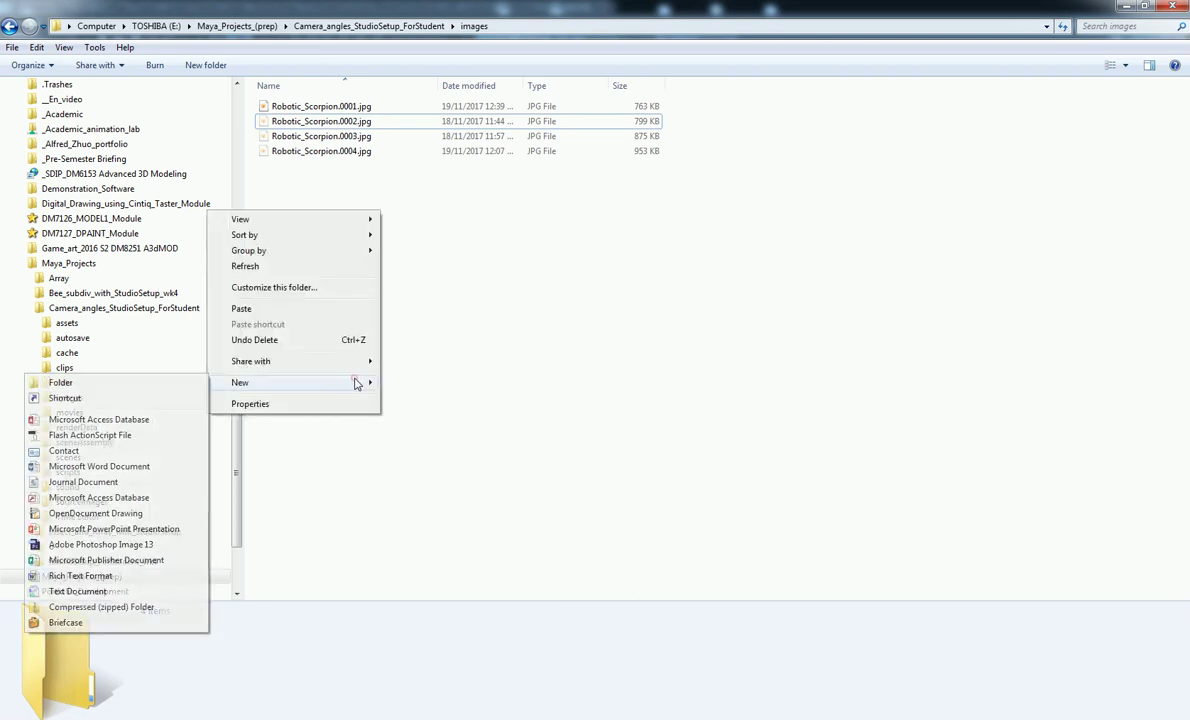
{"action": "left_click", "coordinate": [133, 384]}
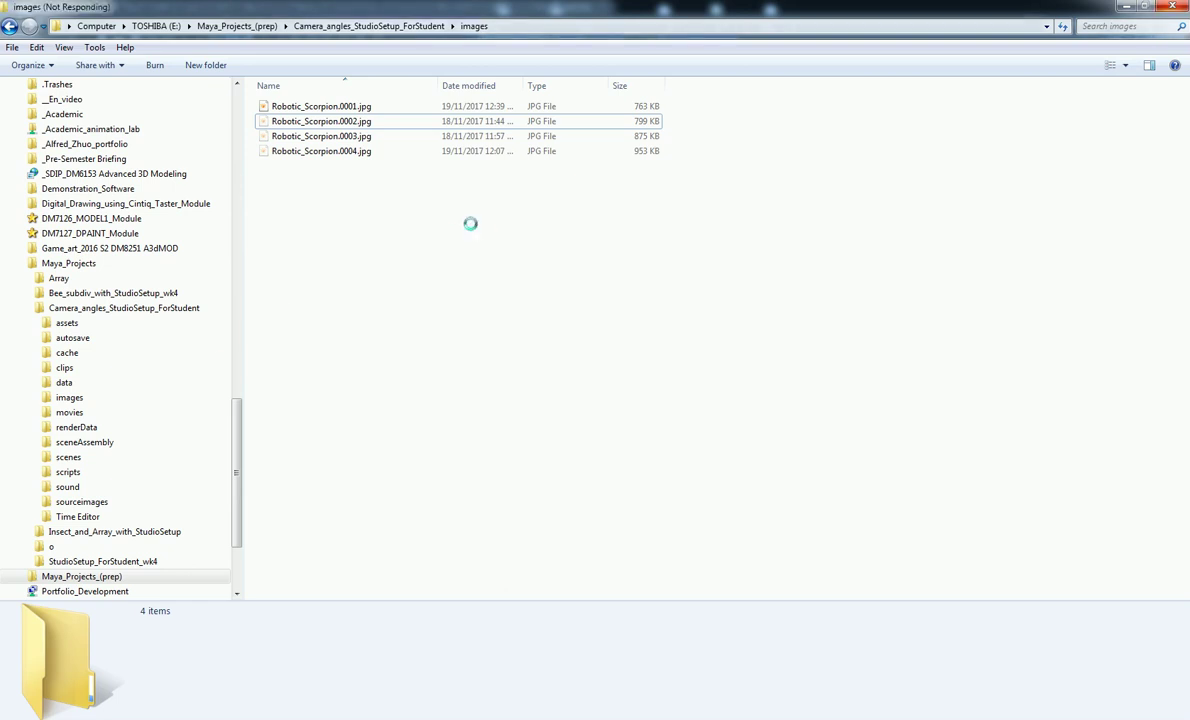
{"action": "type", "text": "Beauty"}
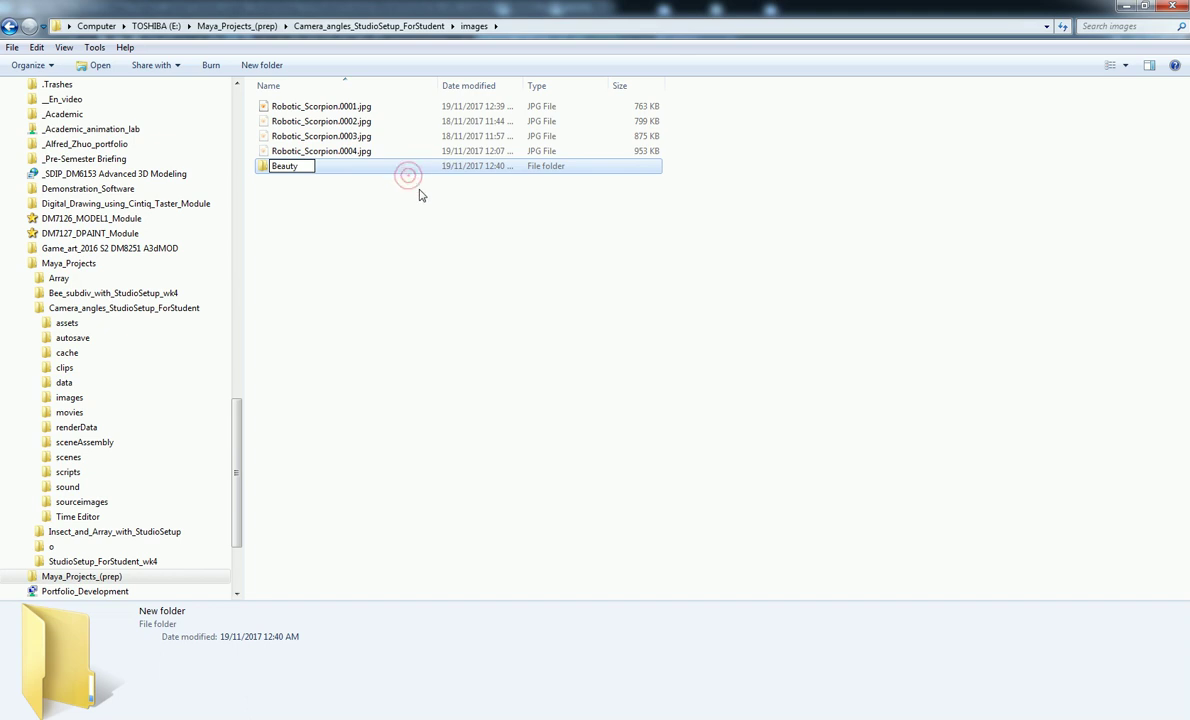
{"action": "left_click", "coordinate": [410, 121]}
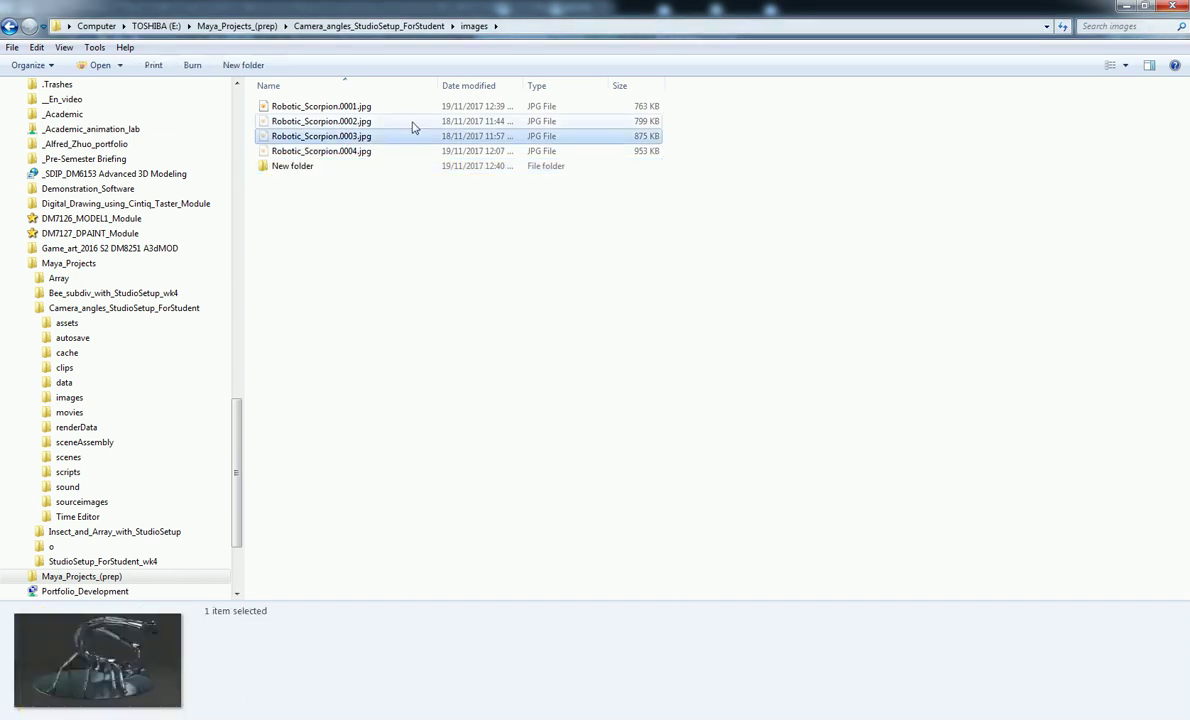
- Select Robotic_Scorpion renders 0002 through 0004, then return to Maya
{"action": "left_click", "coordinate": [392, 140], "text": "shift"}
{"action": "left_click", "coordinate": [385, 151], "text": "shift"}
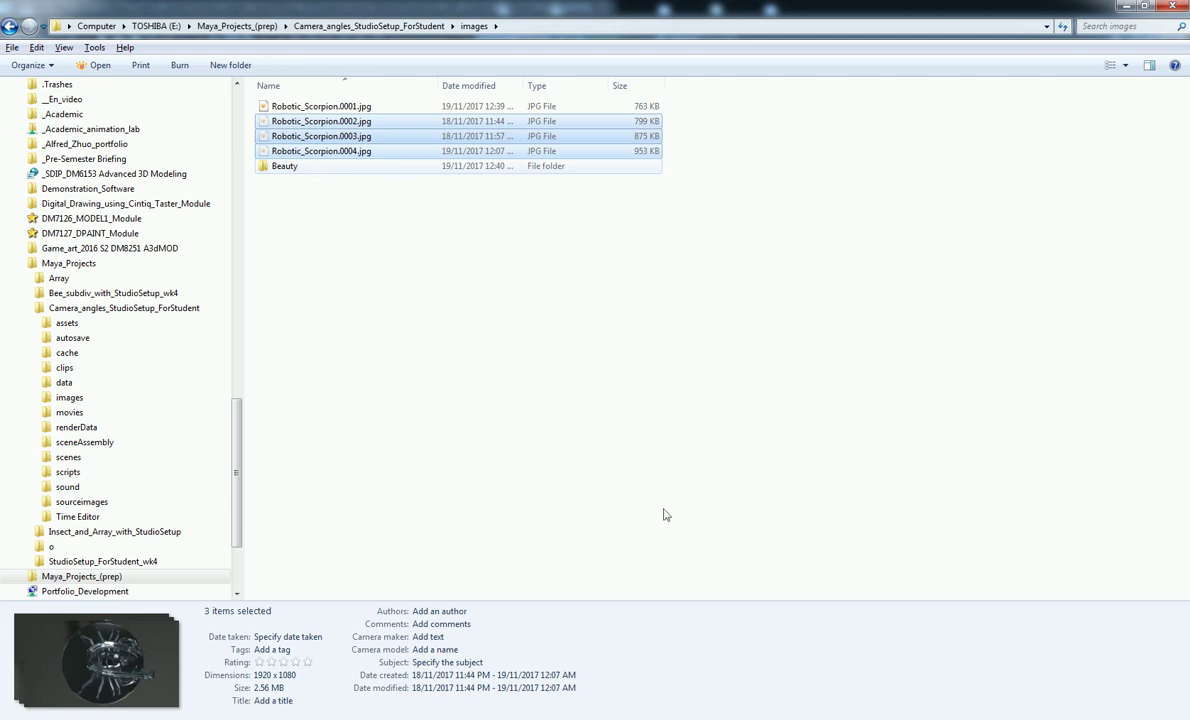
{"action": "key", "text": "alt+Tab"}
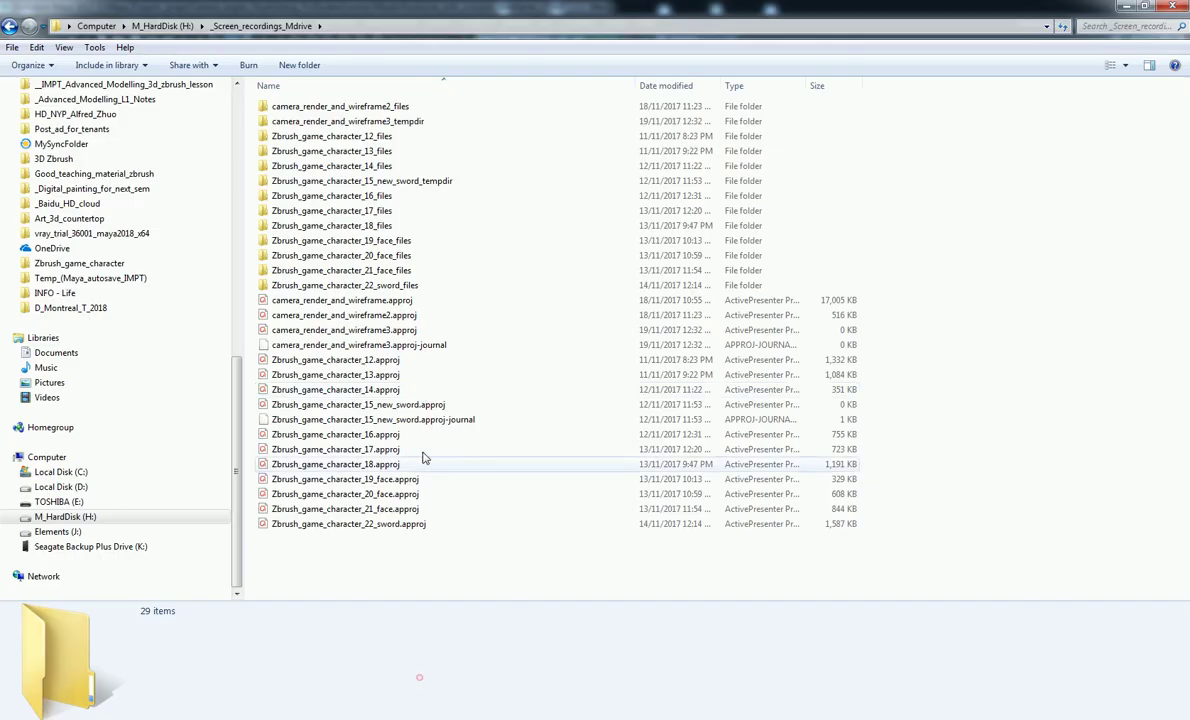
- Select the first remaining render in images, close the V-Ray frame buffer, and open the Edges Color picker
{"action": "left_click", "coordinate": [419, 678]}
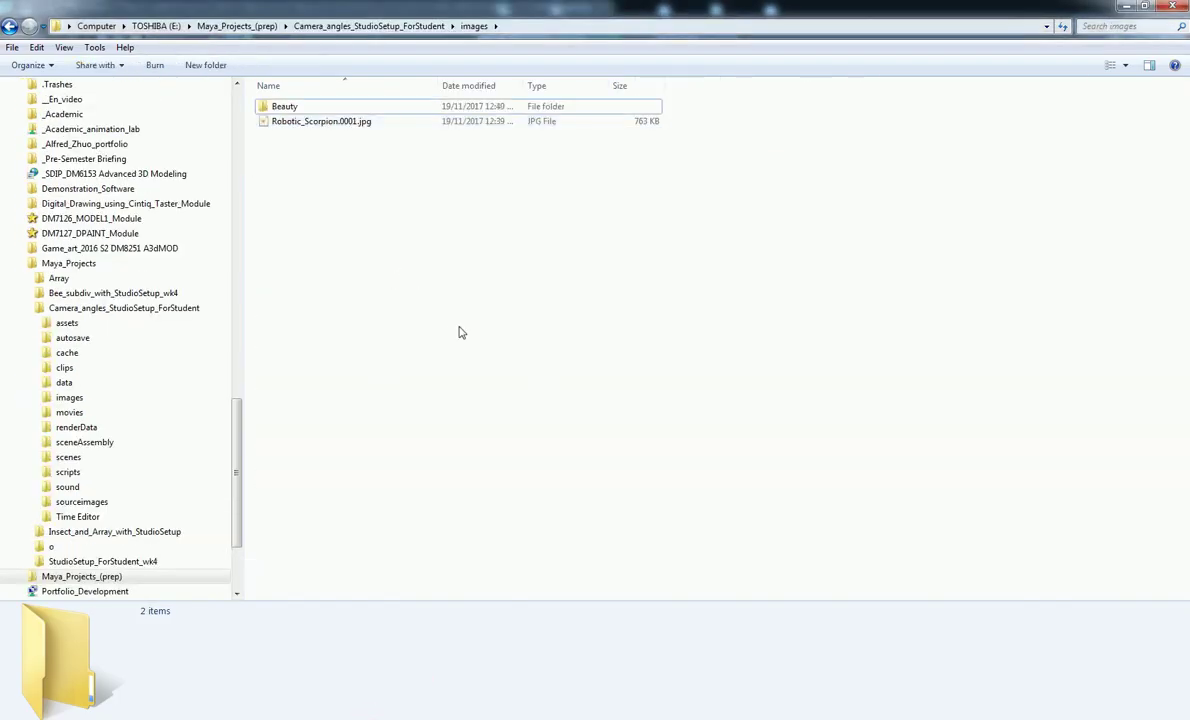
{"action": "left_click", "coordinate": [345, 120]}
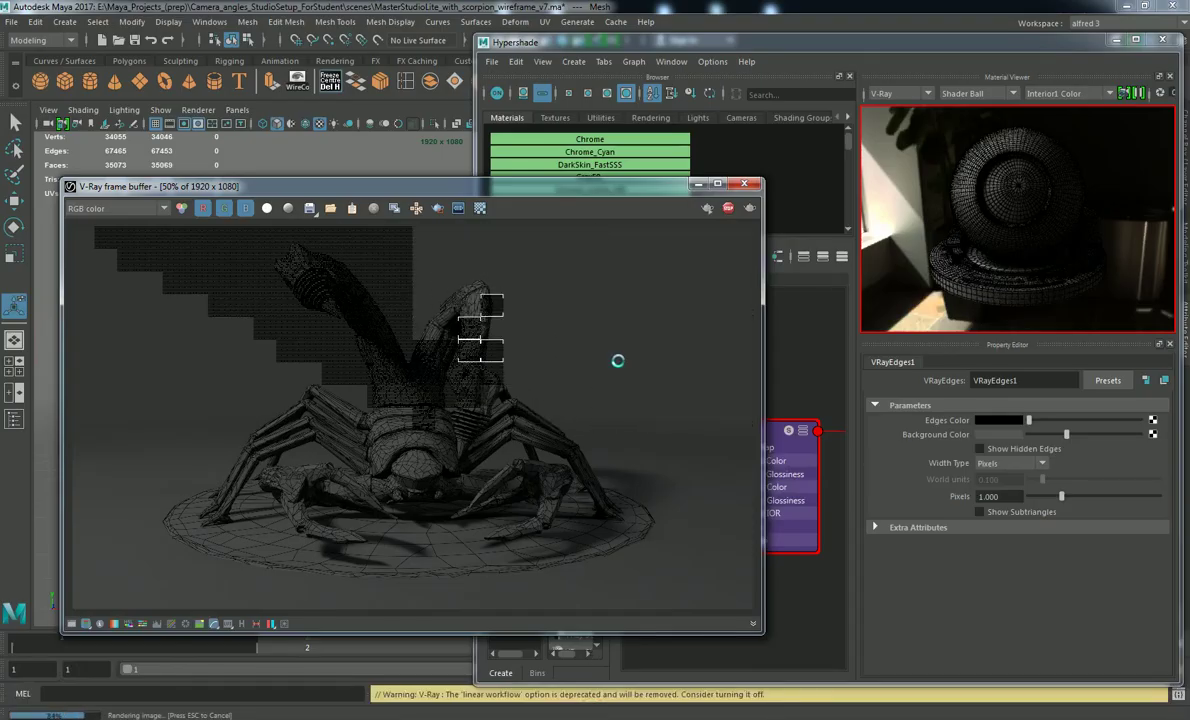
{"action": "left_click", "coordinate": [745, 184]}
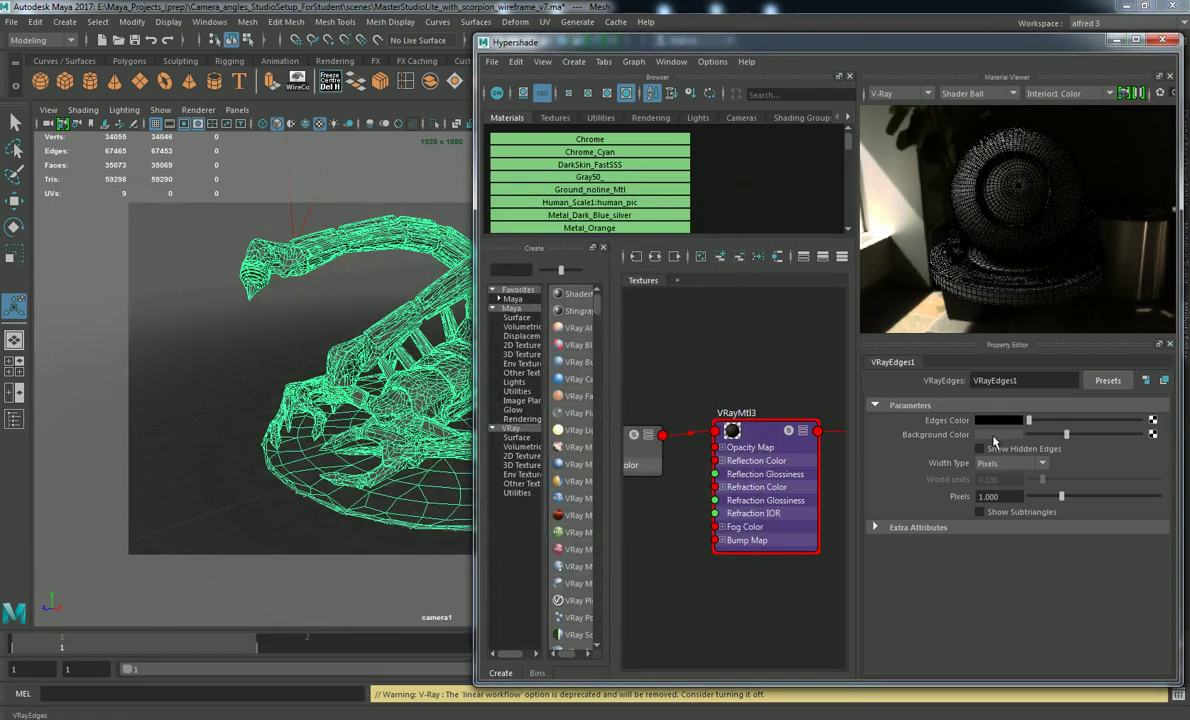
{"action": "left_click", "coordinate": [1000, 420]}
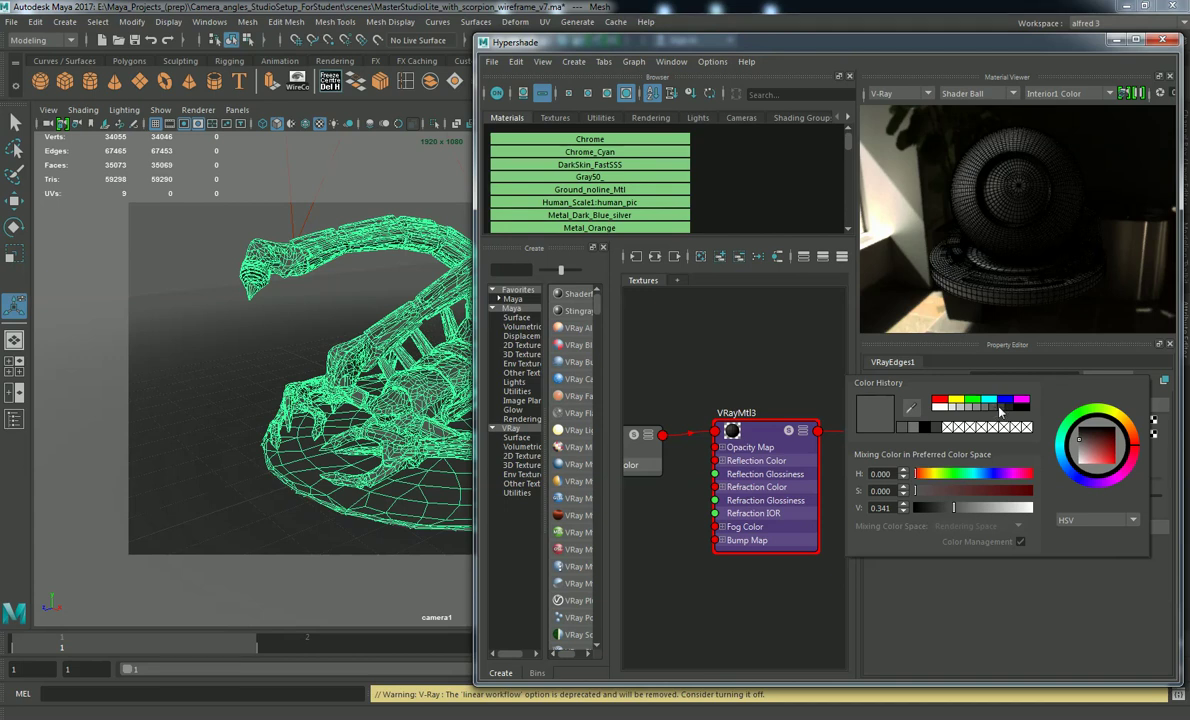
- Set the VRayEdges1 edge colour to black and check the background colour
{"action": "left_click", "coordinate": [999, 410]}
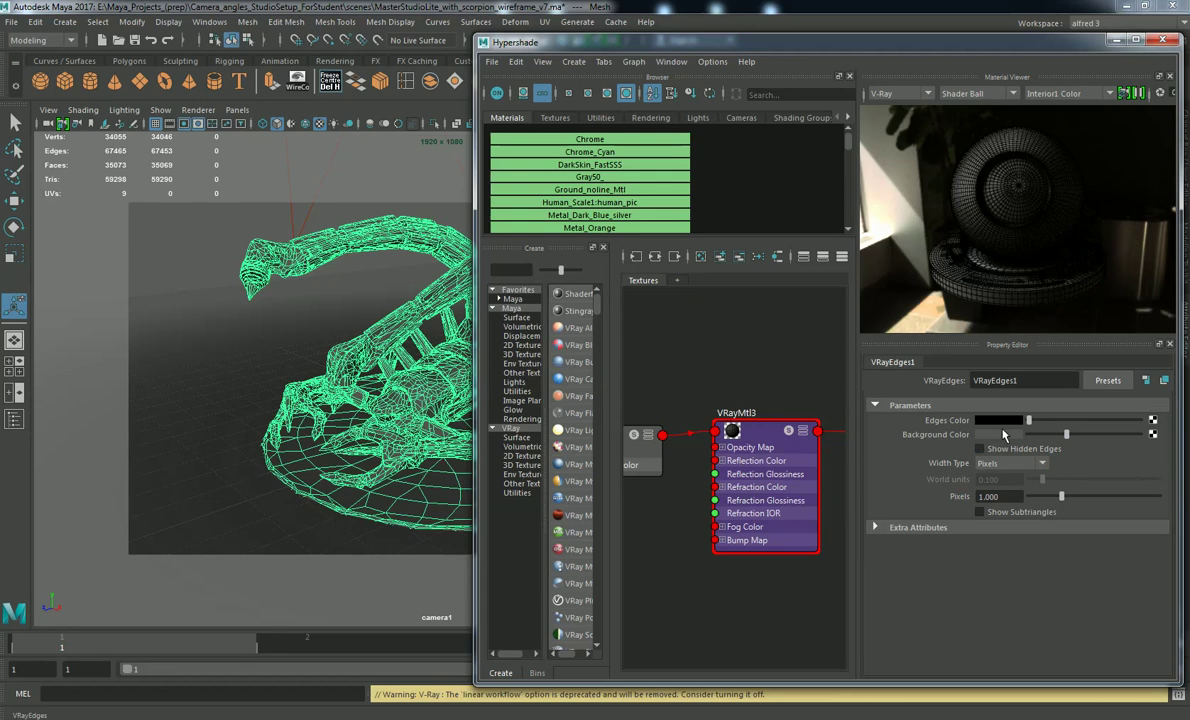
{"action": "left_click", "coordinate": [1001, 436]}
{"action": "left_click", "coordinate": [995, 422]}
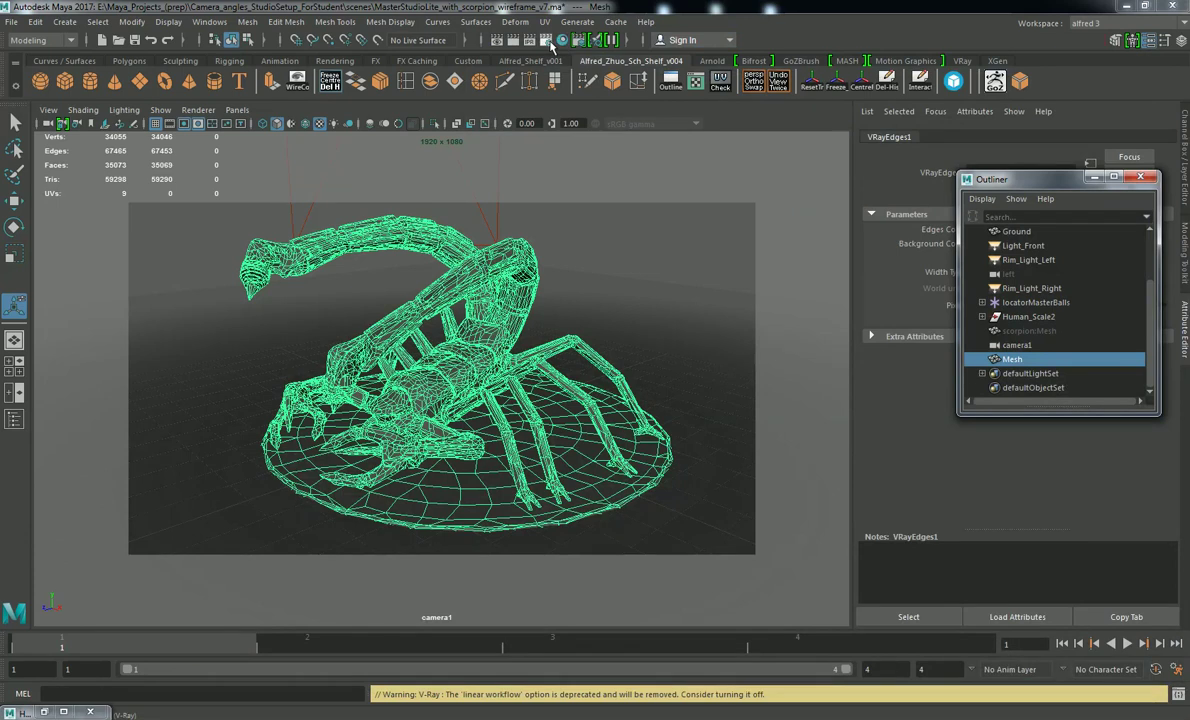
{"action": "left_click", "coordinate": [547, 42]}
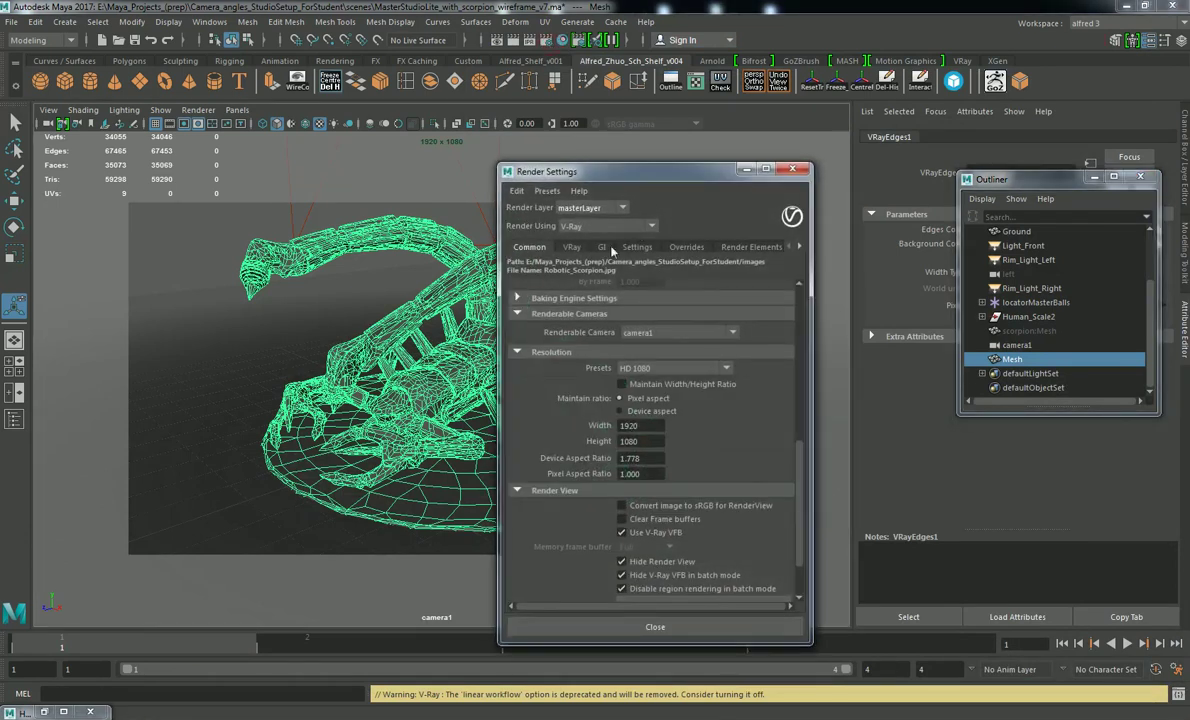
{"action": "scroll", "coordinate": [689, 364], "scroll_direction": "up", "scroll_amount": 3}
{"action": "scroll", "coordinate": [689, 364], "scroll_direction": "up", "scroll_amount": 3}
{"action": "left_click", "coordinate": [685, 289]}
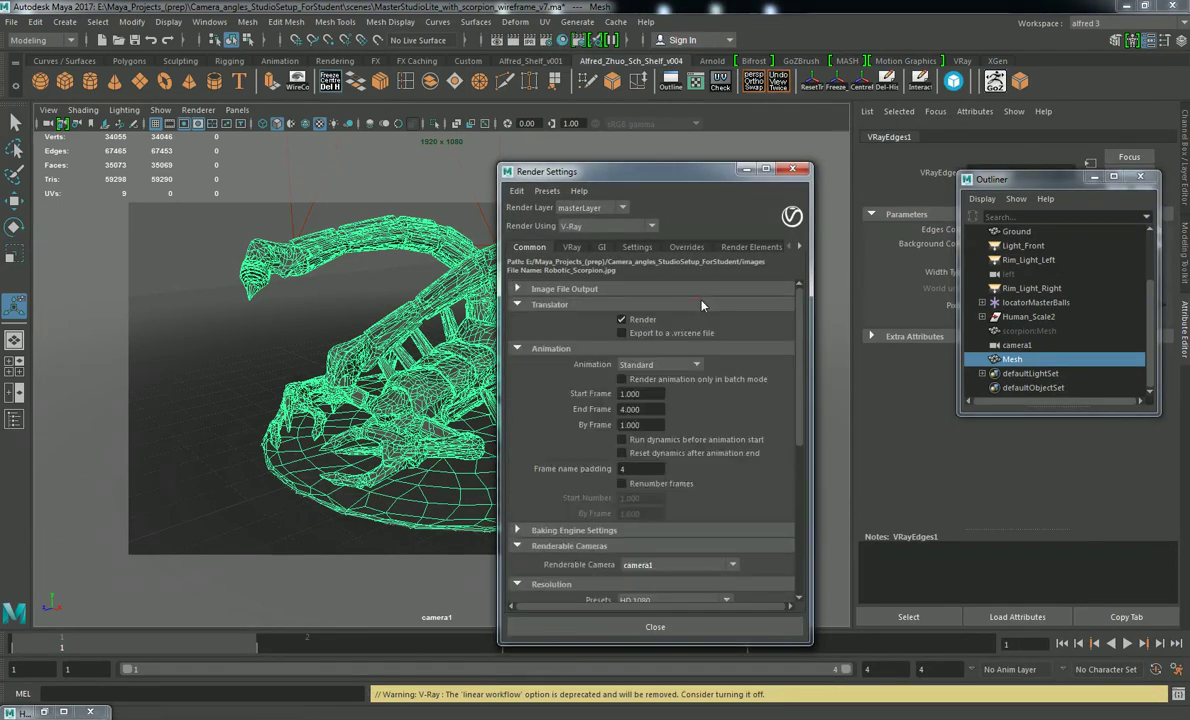
{"action": "left_click", "coordinate": [709, 290]}
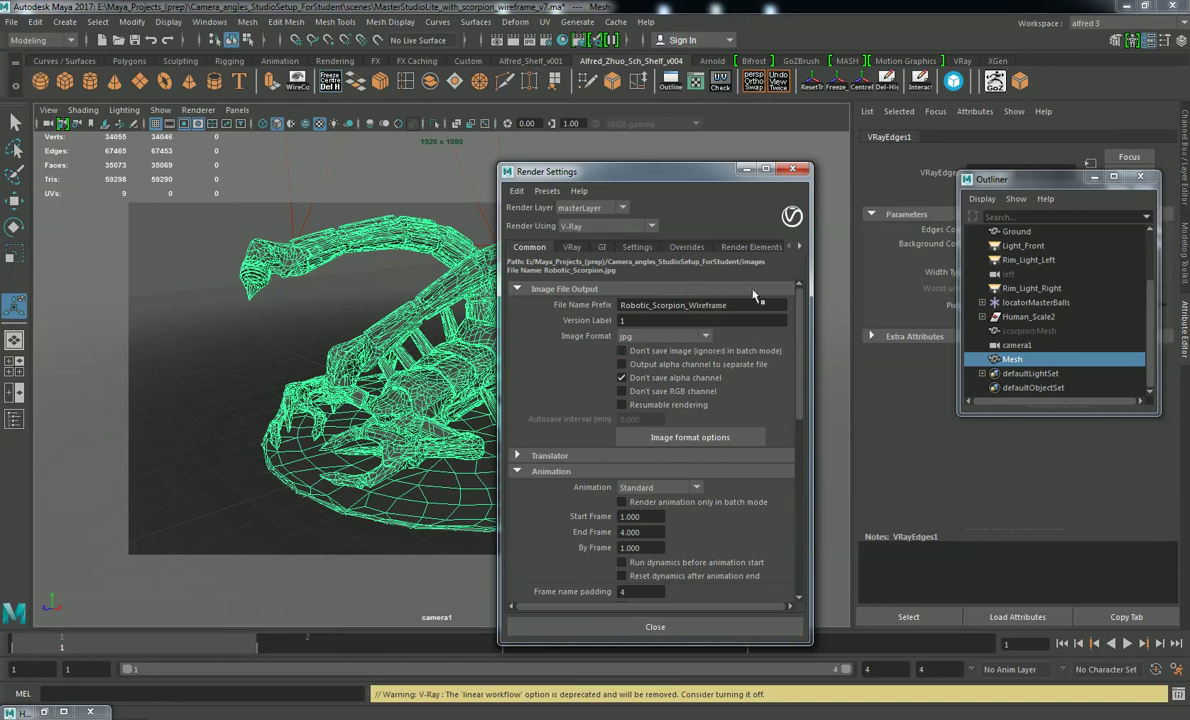
{"action": "left_click", "coordinate": [656, 626]}
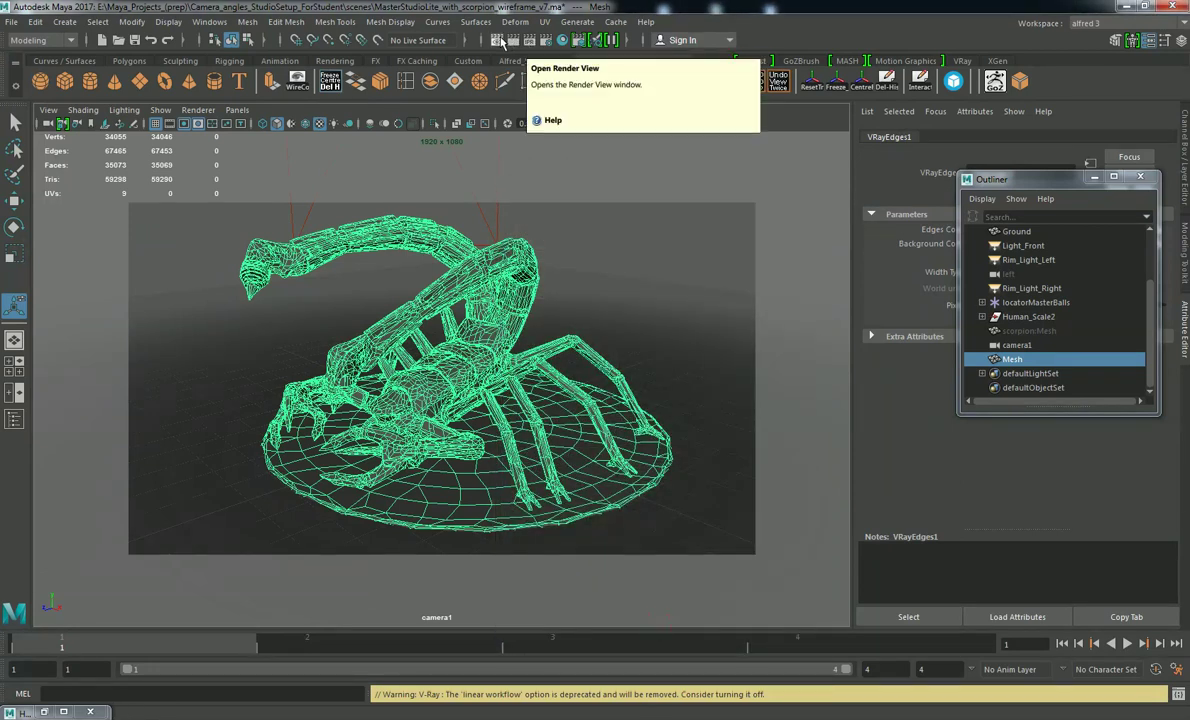
- Set the Render View test resolution to Render Settings (1920x1080), then close Render View
{"action": "left_click", "coordinate": [502, 42]}
{"action": "left_click", "coordinate": [819, 247]}
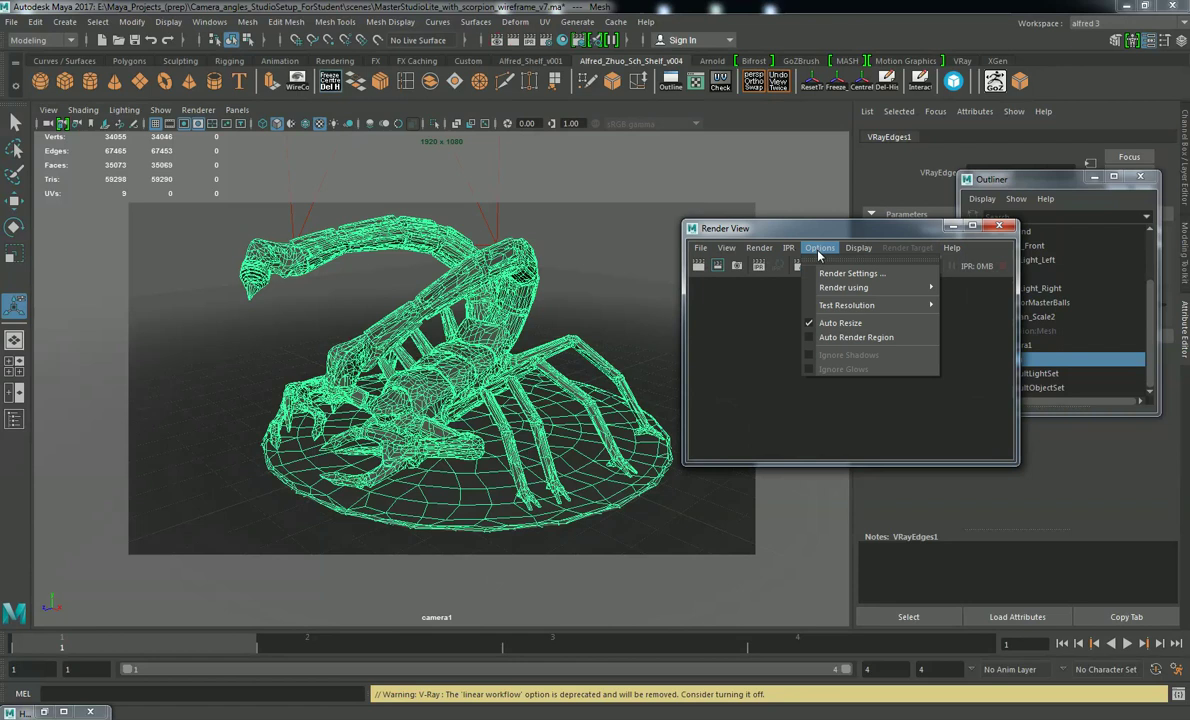
{"action": "mouse_move", "coordinate": [875, 305]}
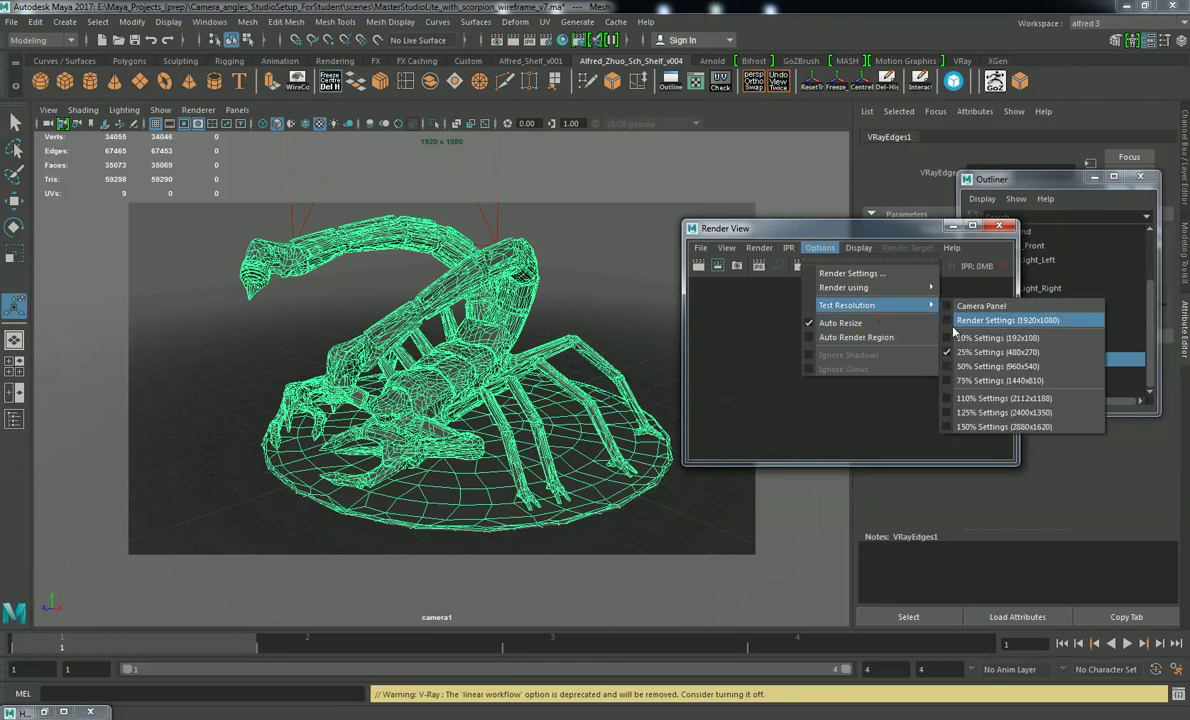
{"action": "left_click", "coordinate": [950, 320]}
{"action": "left_click", "coordinate": [819, 247]}
{"action": "mouse_move", "coordinate": [873, 292]}
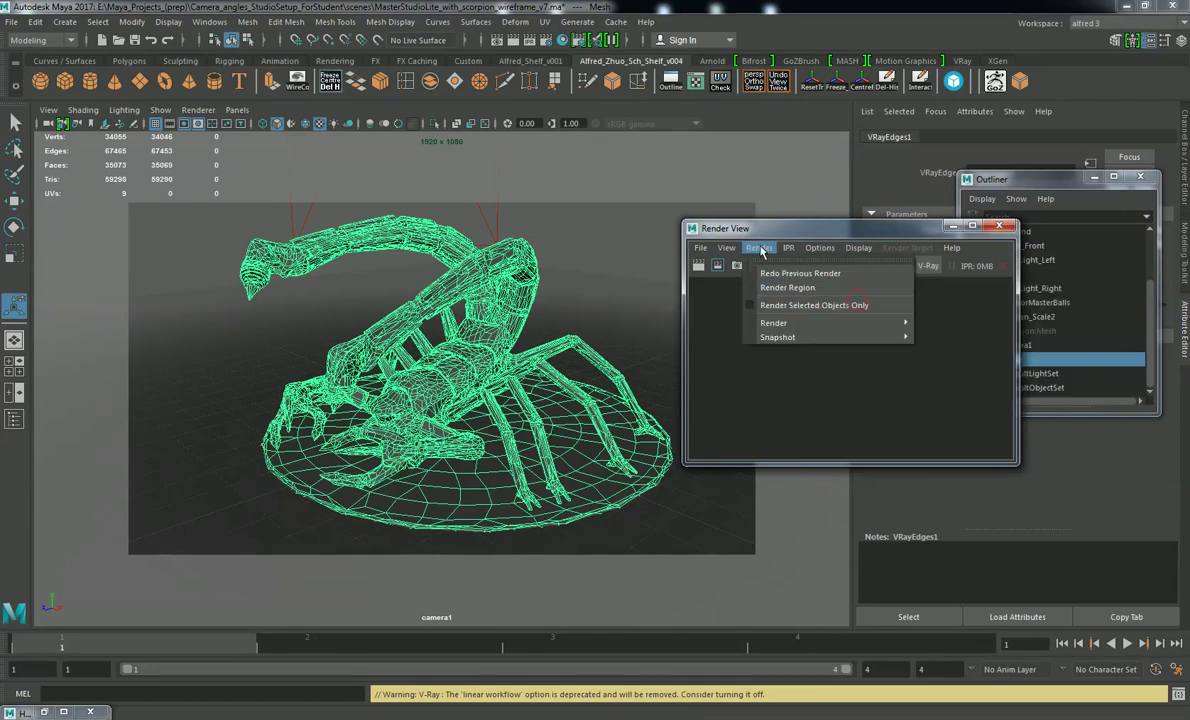
{"action": "left_click", "coordinate": [735, 250]}
{"action": "left_click", "coordinate": [751, 250]}
{"action": "left_click", "coordinate": [712, 296]}
{"action": "left_click", "coordinate": [998, 225]}
- Start a batch render of the scorpion frames from the Rendering menu set
{"action": "left_click", "coordinate": [40, 40]}
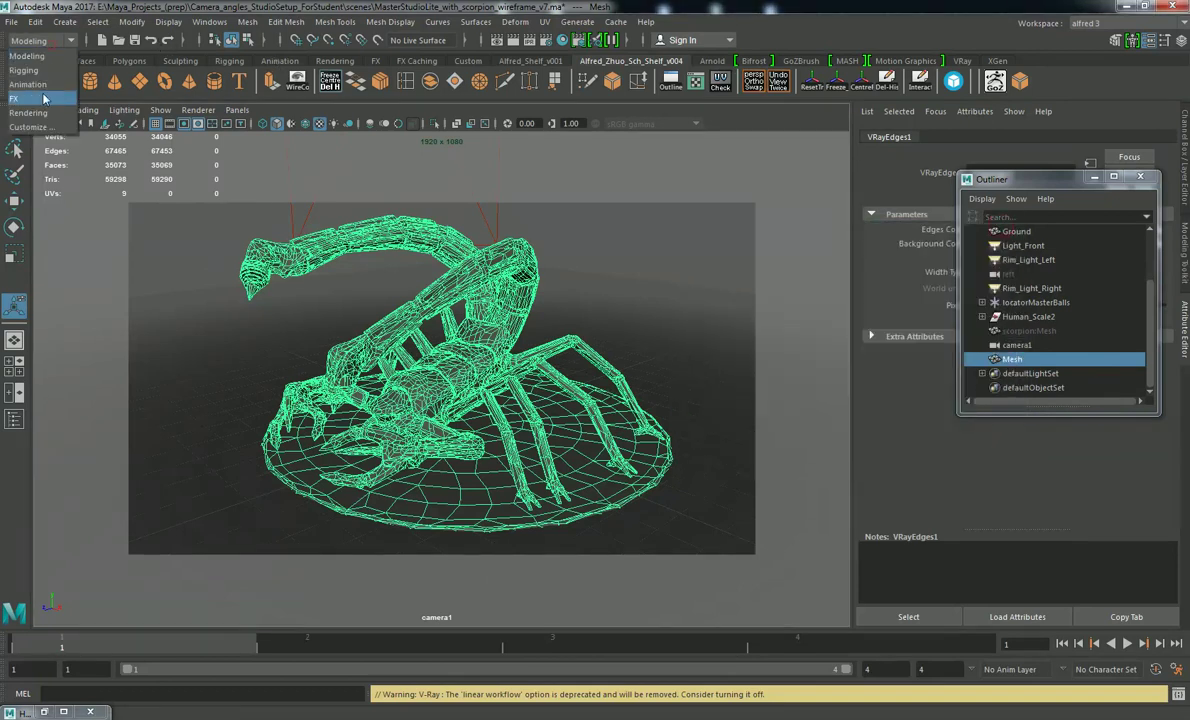
{"action": "left_click", "coordinate": [41, 113]}
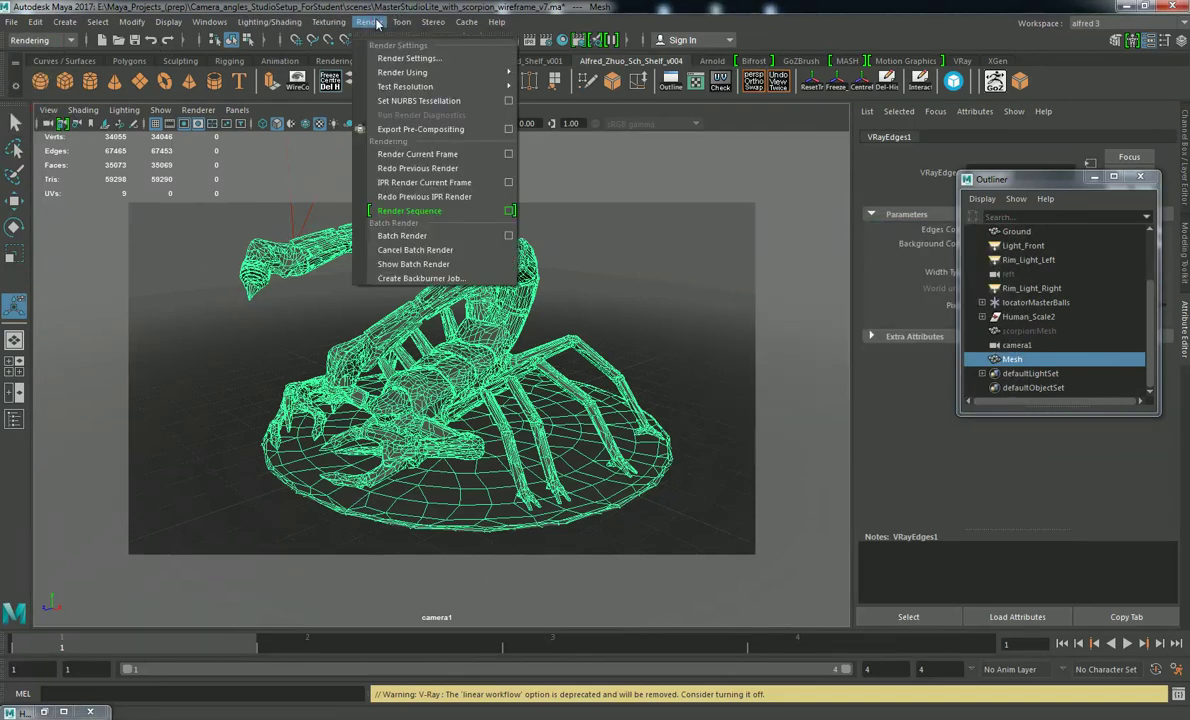
{"action": "left_click", "coordinate": [433, 237]}
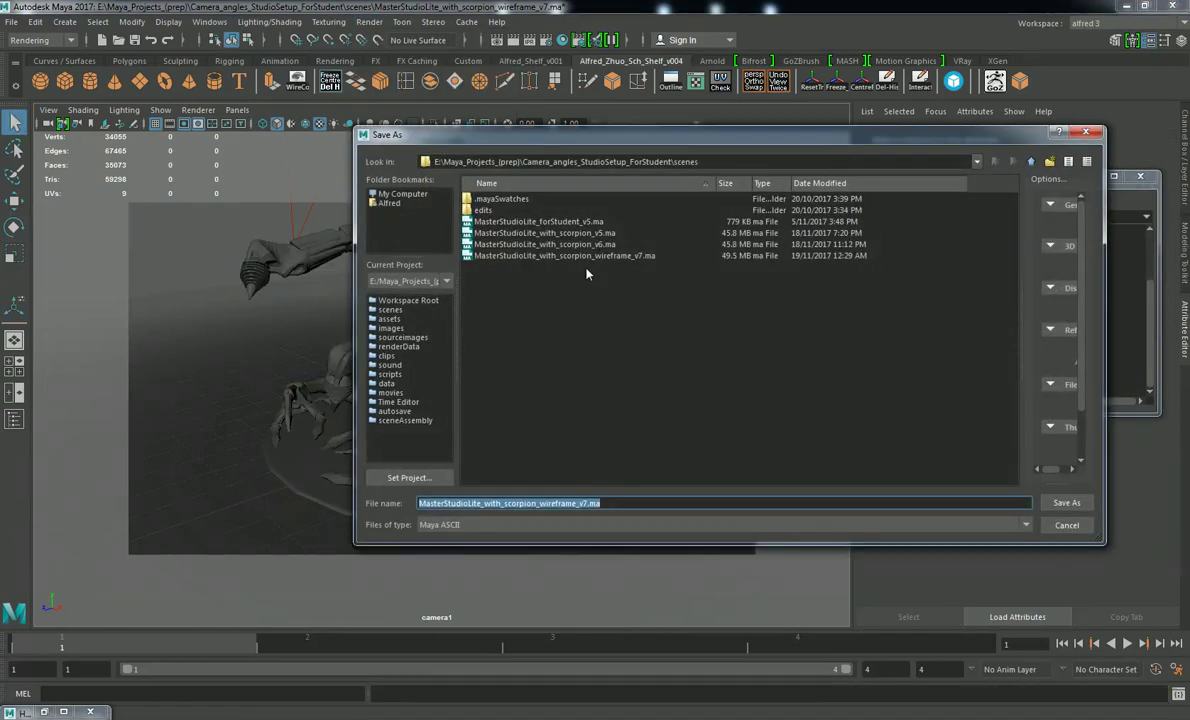
- Save the scene as MasterStudioLite_with_scorpion_wireframe_v8.ma, bumping the version from 7 to 8
{"action": "key", "text": "End"}
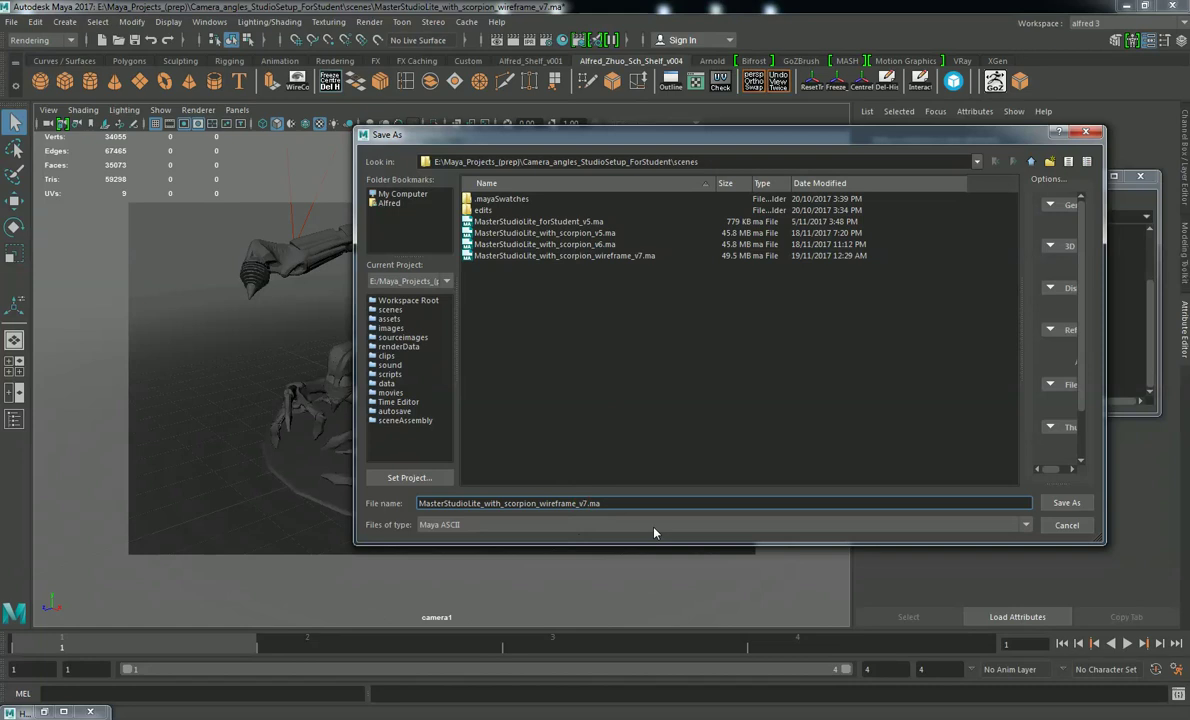
{"action": "key", "text": "Left"}
{"action": "key", "text": "Left"}
{"action": "key", "text": "Left"}
{"action": "key", "text": "BackSpace"}
{"action": "type", "text": "8"}
{"action": "key", "text": "Return"}
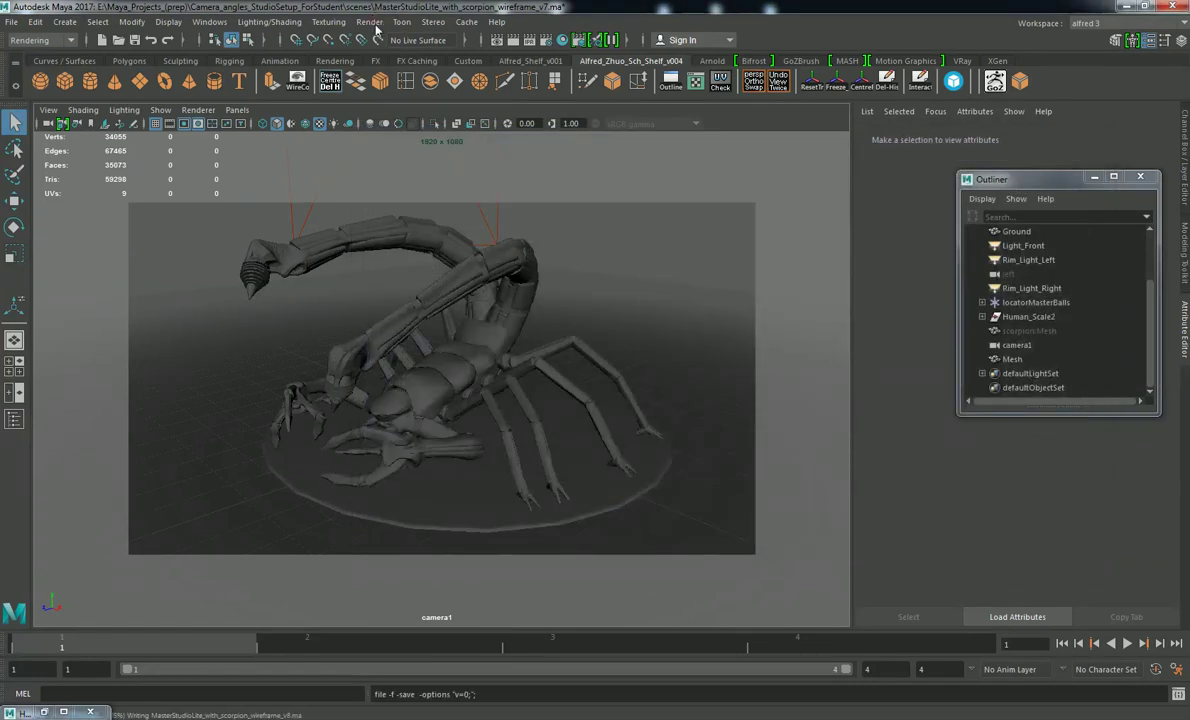